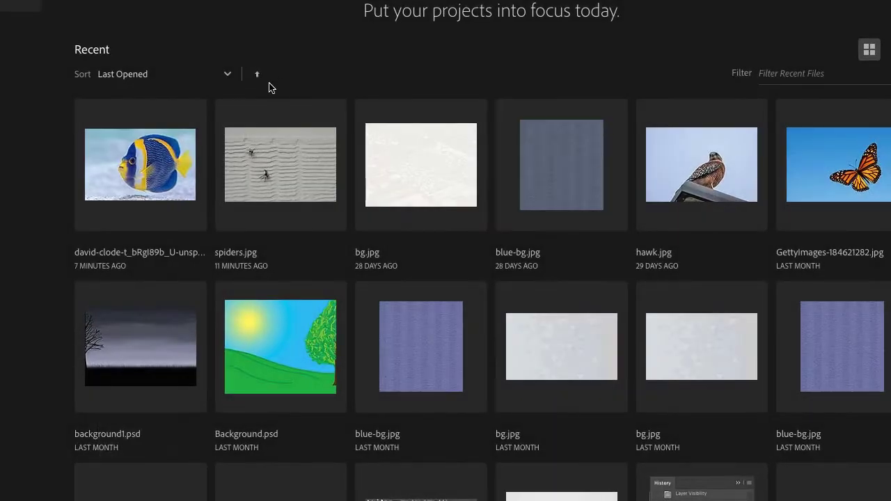
Step: Create a new document 1000 pixels wide and 700 pixels high with a white background
{"action": "key", "text": "ctrl+n"}
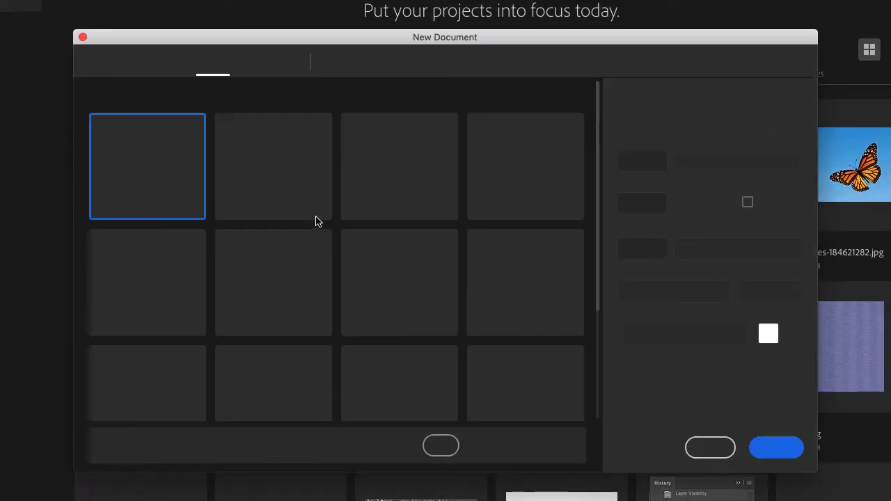
{"action": "double_click", "coordinate": [678, 174]}
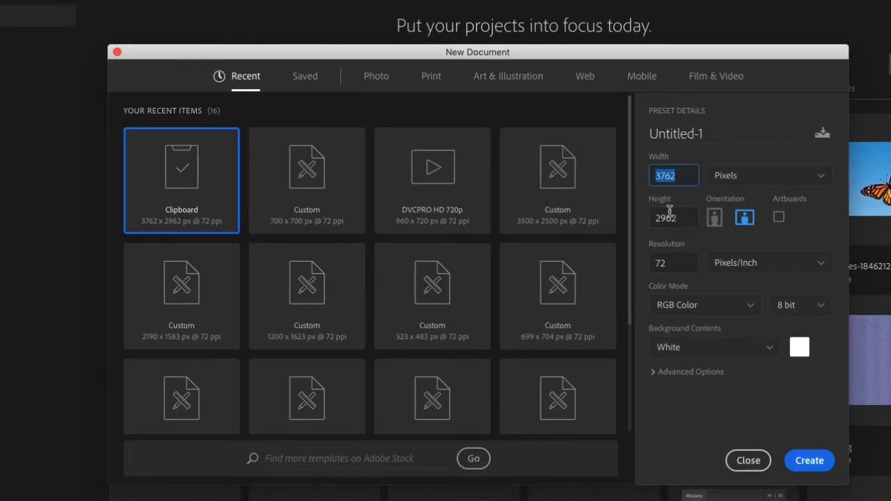
{"action": "type", "text": "1000"}
{"action": "key", "text": "Tab"}
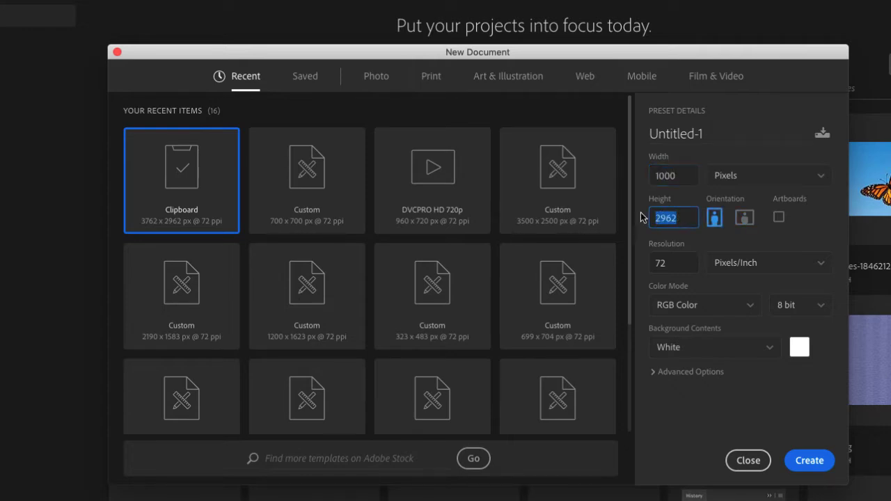
{"action": "type", "text": "700"}
{"action": "double_click", "coordinate": [676, 175]}
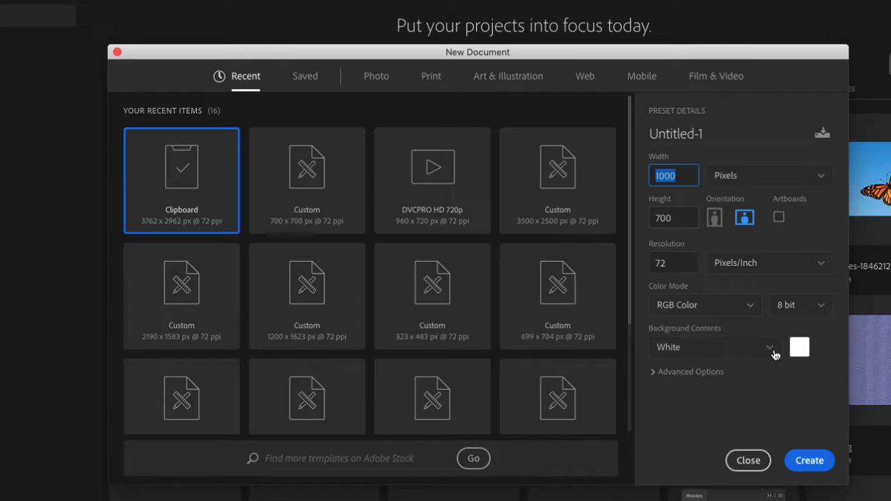
{"action": "left_click", "coordinate": [808, 457]}
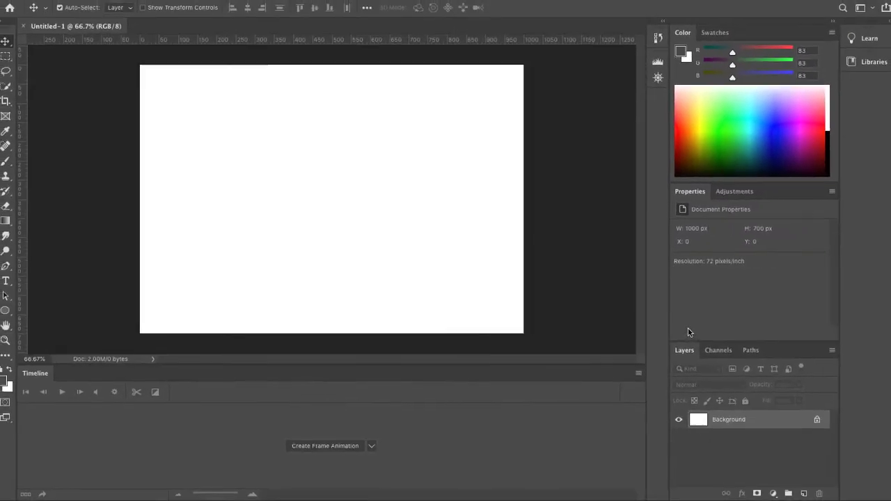
Step: Enlarge the application window slightly and reduce the height of the Timeline panel
{"action": "left_click_drag", "start_coordinate": [339, 498], "coordinate": [334, 500]}
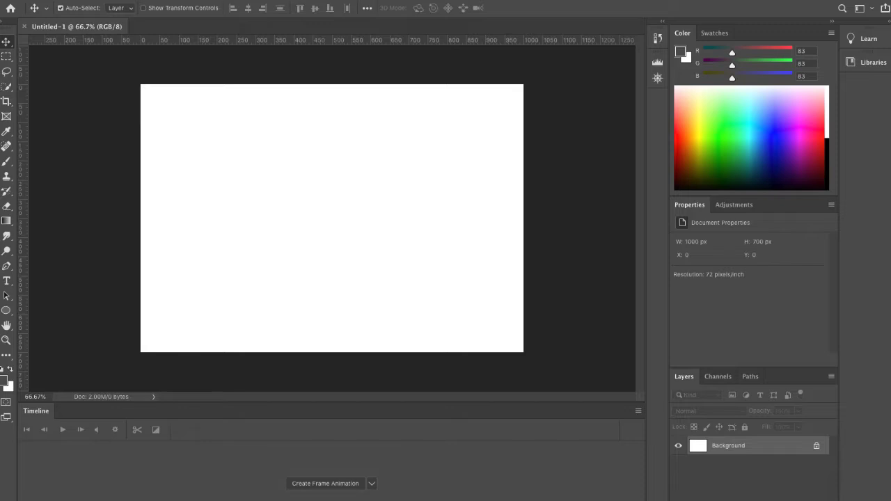
{"action": "left_click_drag", "start_coordinate": [888, 306], "coordinate": [890, 306]}
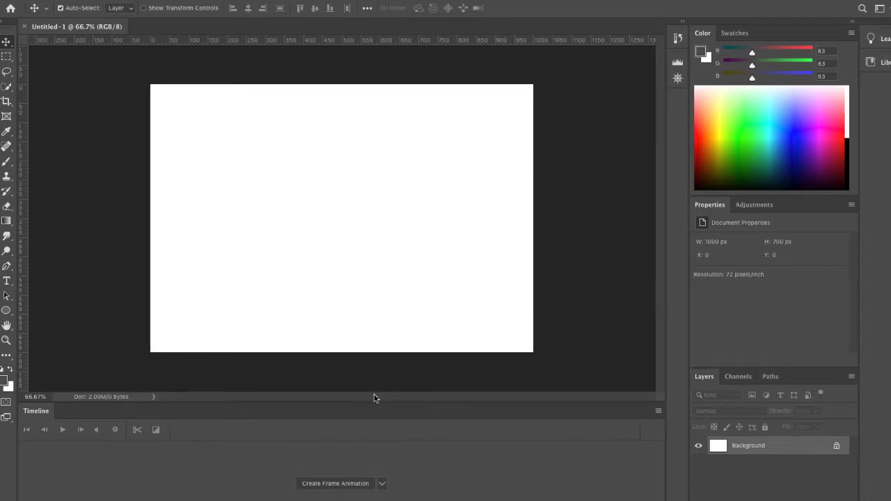
{"action": "left_click_drag", "start_coordinate": [373, 402], "coordinate": [374, 404]}
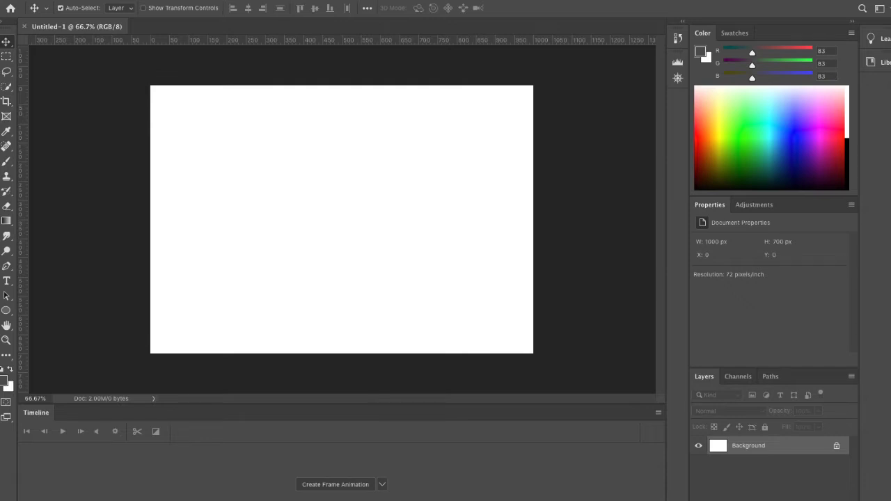
Step: Switch to the browser, look through the open Unsplash photos, and download the sunset seashore photo to the desktop
{"action": "key", "text": "super+Tab"}
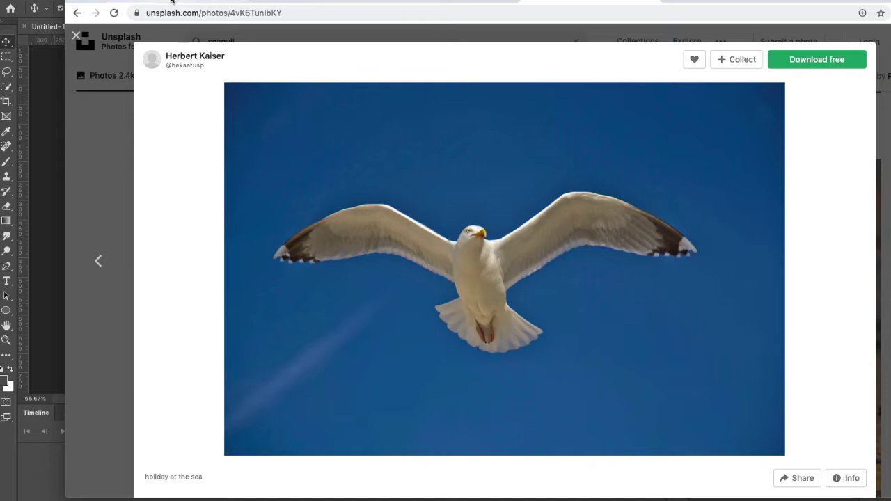
{"action": "key", "text": "Right"}
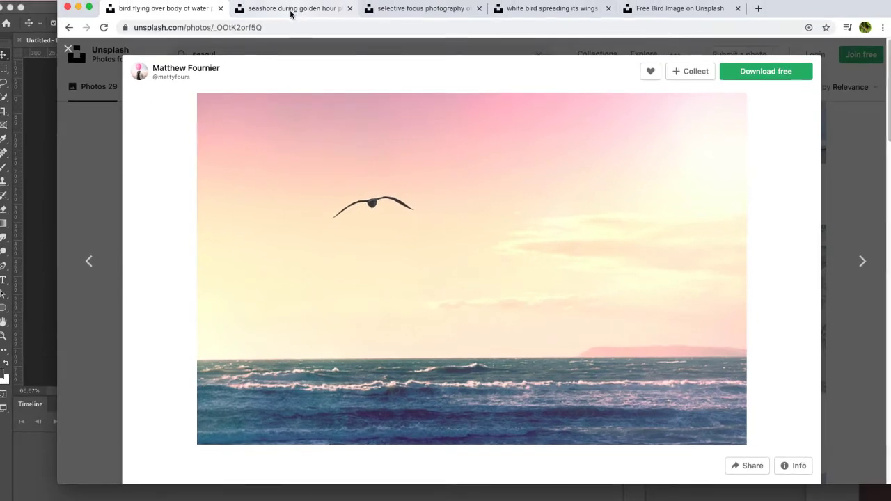
{"action": "left_click", "coordinate": [290, 10]}
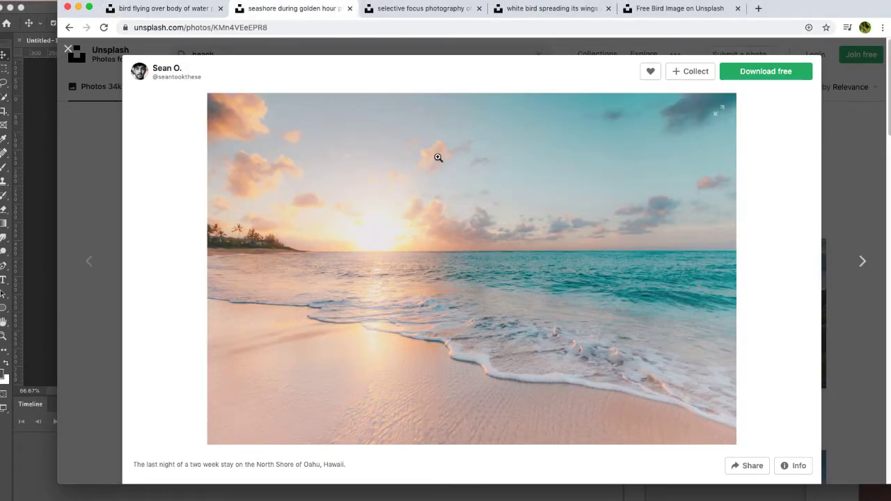
{"action": "left_click", "coordinate": [442, 9]}
{"action": "left_click", "coordinate": [563, 9]}
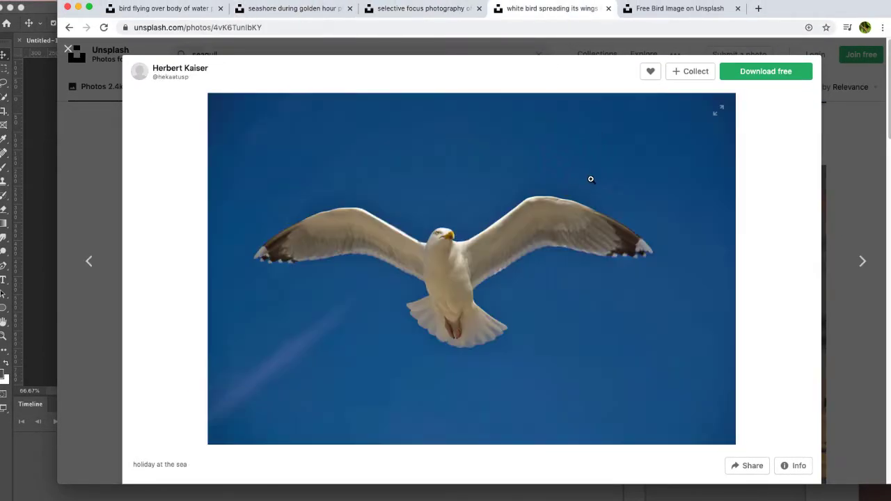
{"action": "left_click", "coordinate": [679, 9]}
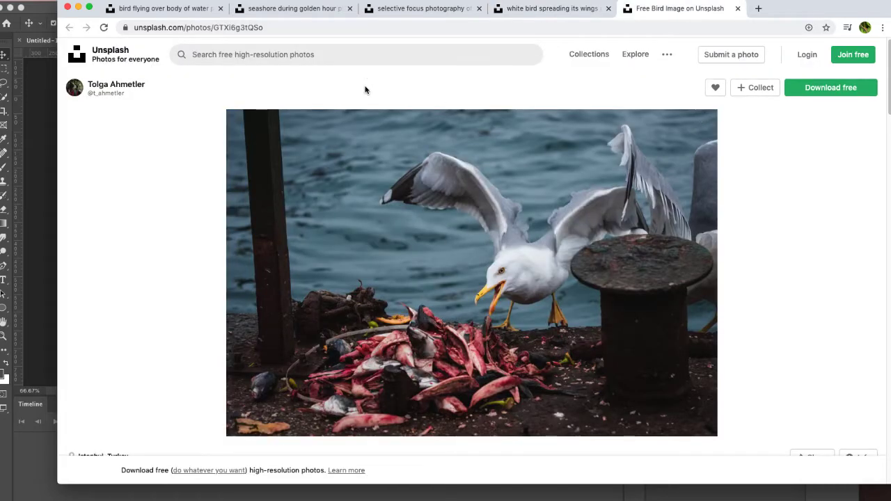
{"action": "left_click", "coordinate": [293, 8]}
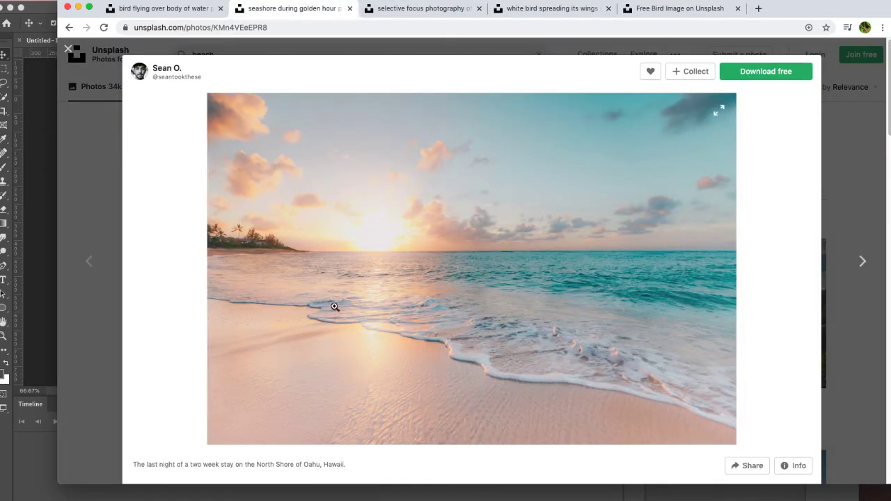
{"action": "left_click", "coordinate": [769, 72]}
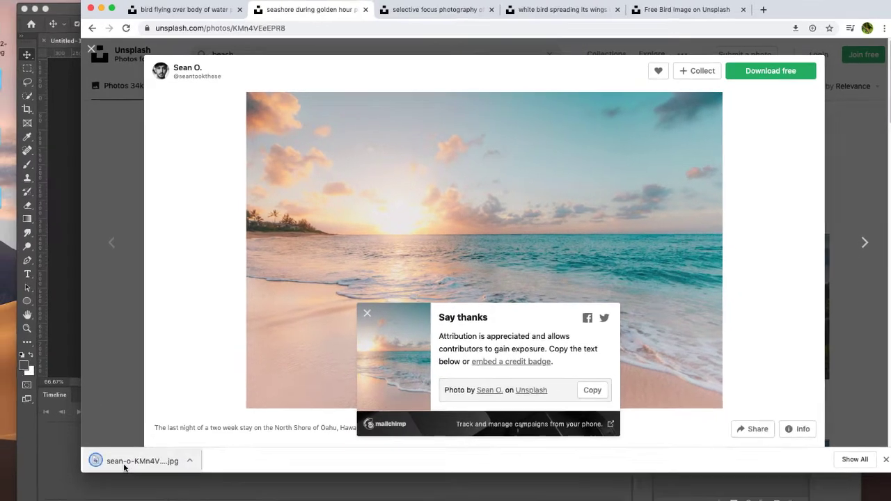
{"action": "left_click_drag", "start_coordinate": [101, 473], "coordinate": [26, 253]}
Step: Place the seashore photo from the desktop into the blank Photoshop document, scaled to about 1324 × 827 px so it covers the canvas
{"action": "left_click", "coordinate": [113, 259]}
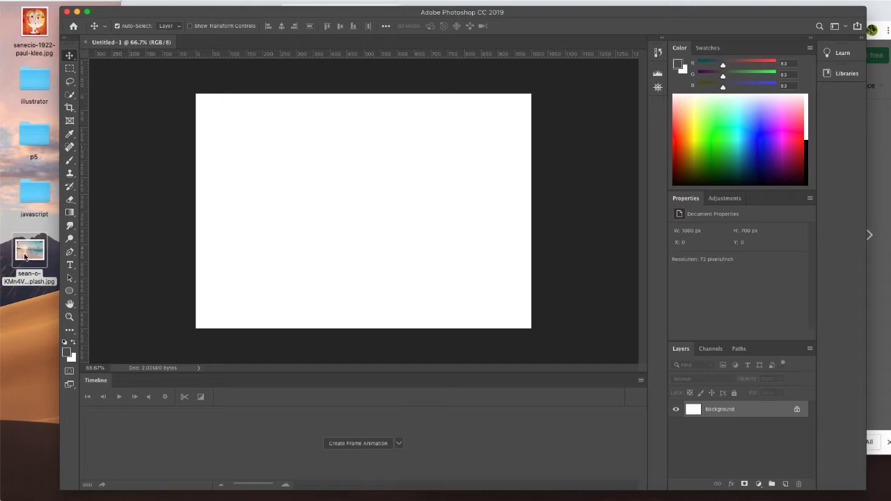
{"action": "left_click_drag", "start_coordinate": [25, 256], "coordinate": [317, 241]}
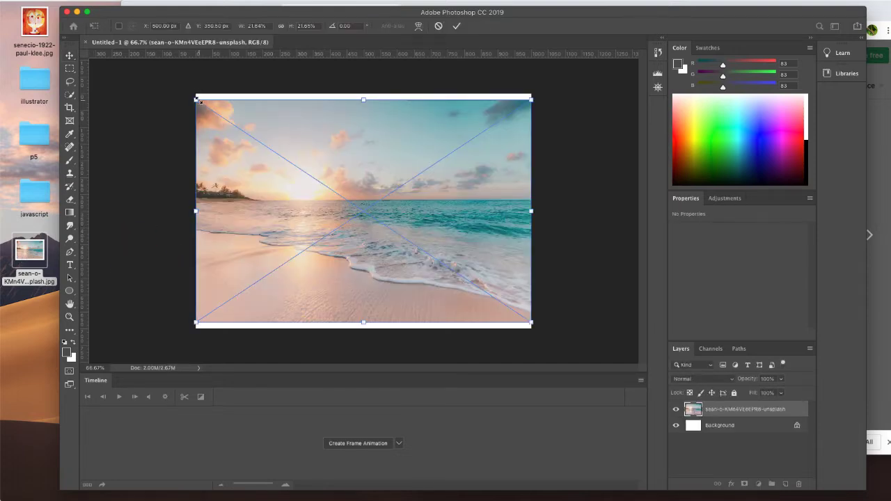
{"action": "left_click_drag", "start_coordinate": [196, 100], "coordinate": [191, 93]}
{"action": "left_click_drag", "start_coordinate": [532, 322], "coordinate": [539, 325]}
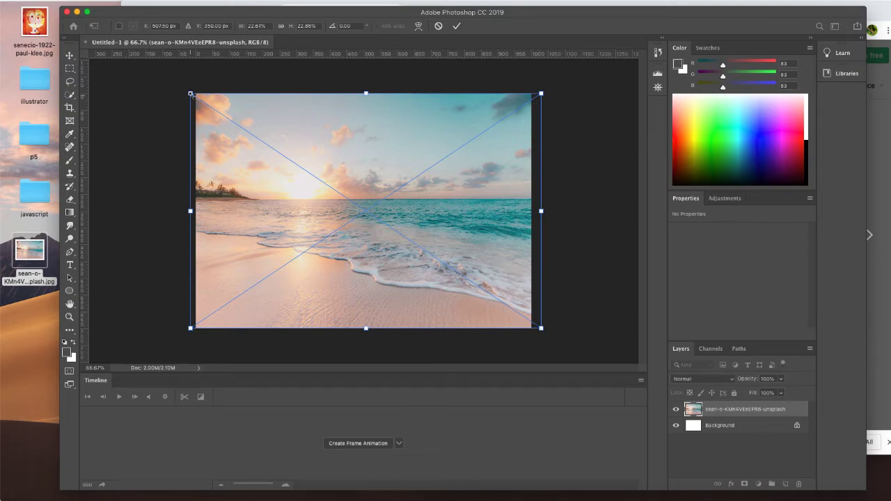
{"action": "left_click_drag", "start_coordinate": [189, 92], "coordinate": [105, 59]}
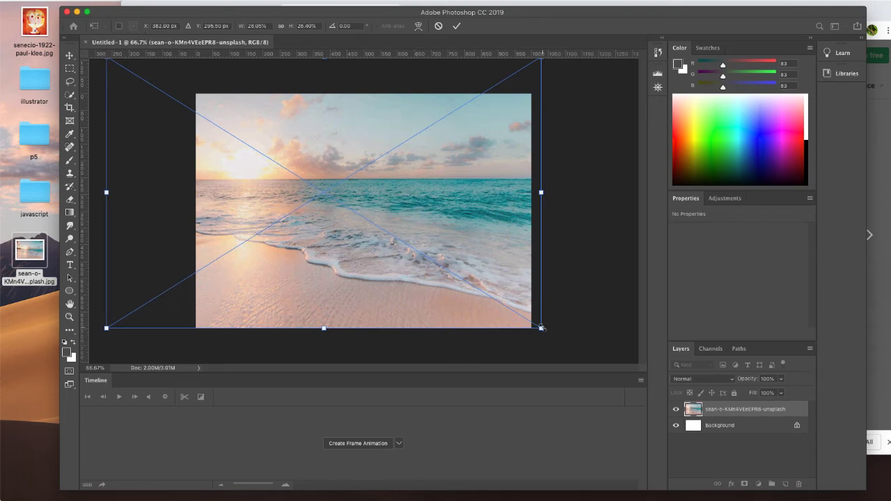
{"action": "left_click_drag", "start_coordinate": [542, 328], "coordinate": [550, 334]}
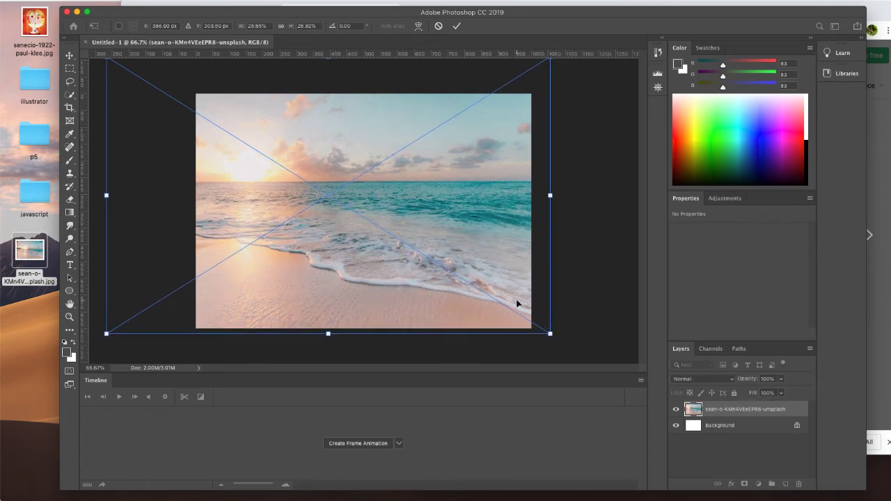
{"action": "key", "text": "Return"}
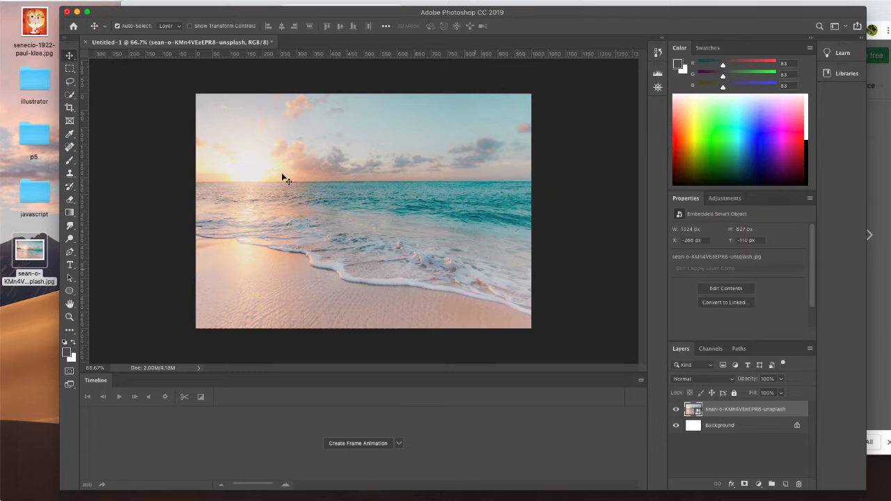
{"action": "left_click_drag", "start_coordinate": [272, 165], "coordinate": [271, 164]}
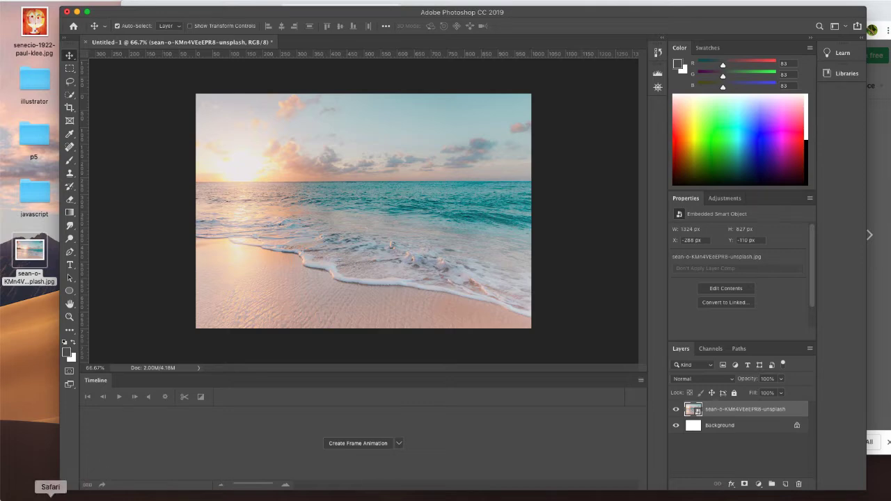
Step: Download the angelfish photo from Unsplash in the browser and open the file in Adobe Photoshop CC 2019
{"action": "left_click", "coordinate": [228, 497]}
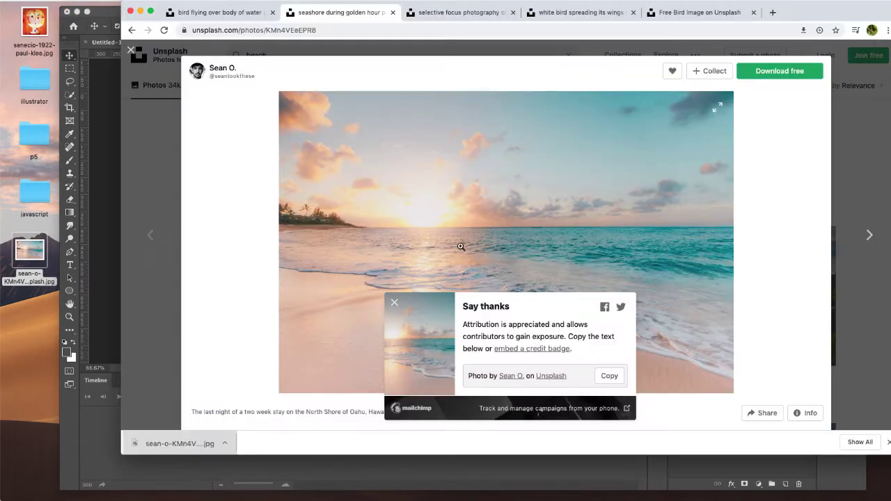
{"action": "left_click", "coordinate": [477, 9]}
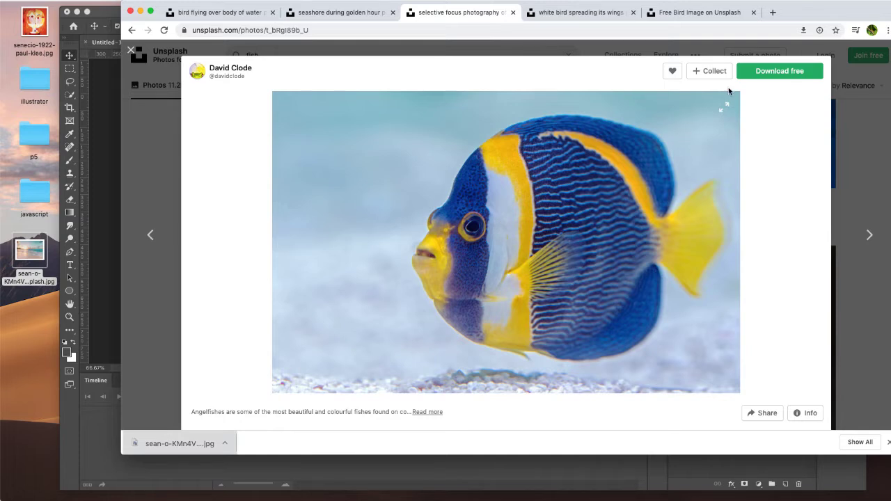
{"action": "left_click", "coordinate": [764, 73]}
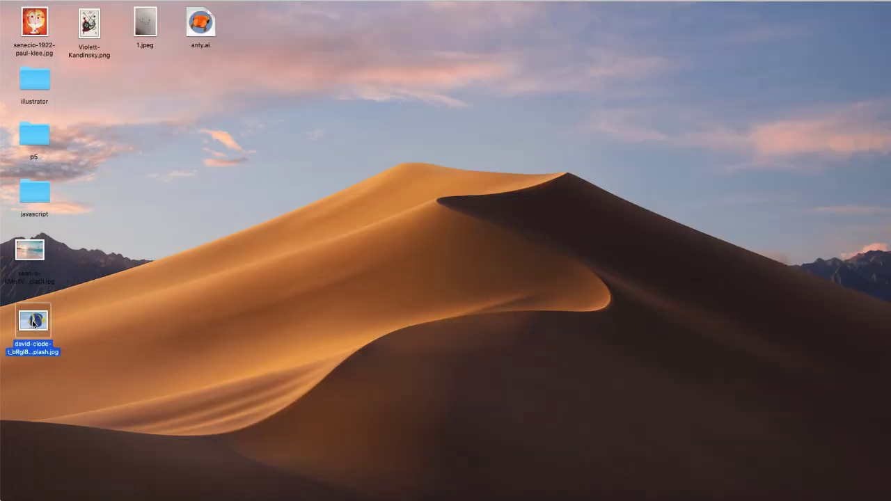
{"action": "right_click", "coordinate": [31, 327]}
{"action": "mouse_move", "coordinate": [93, 283]}
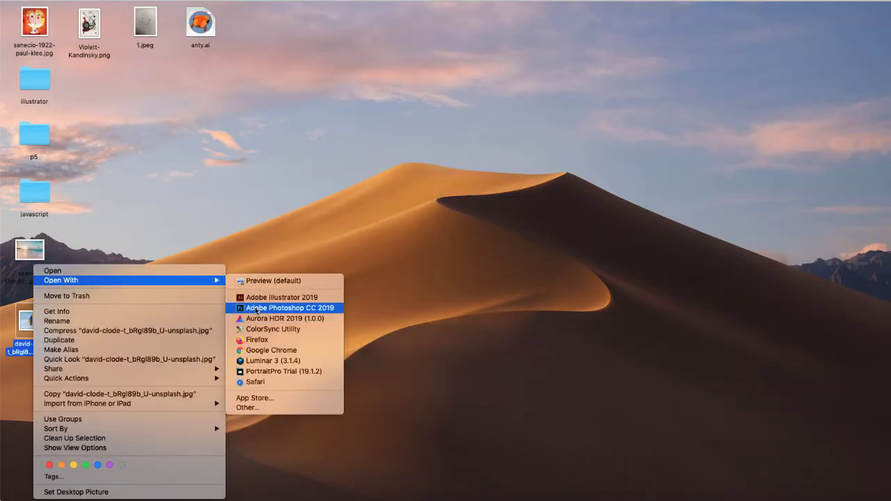
{"action": "left_click", "coordinate": [255, 307]}
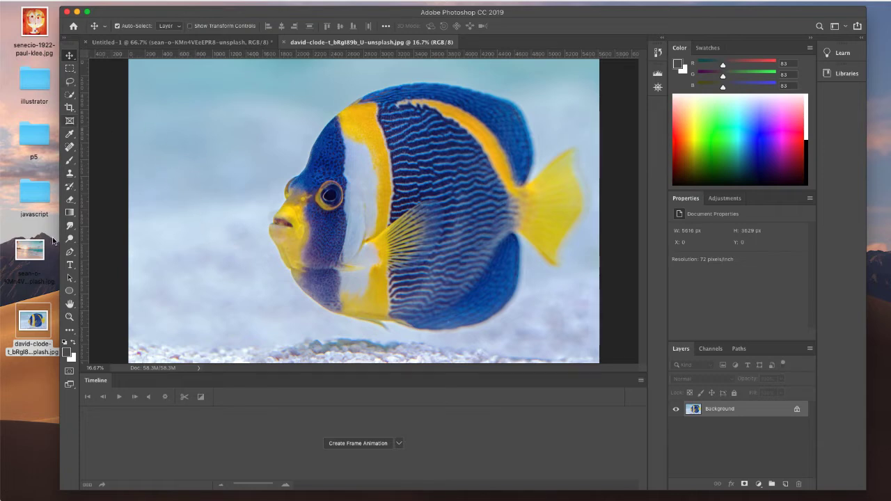
Step: Select the entire fish, including its fins and tail, with the Quick Selection Tool
{"action": "left_click", "coordinate": [71, 83]}
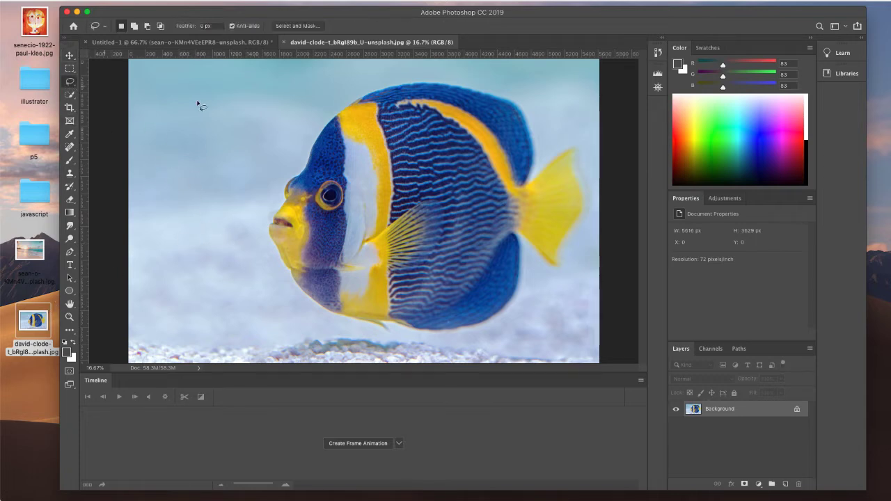
{"action": "left_click", "coordinate": [68, 95]}
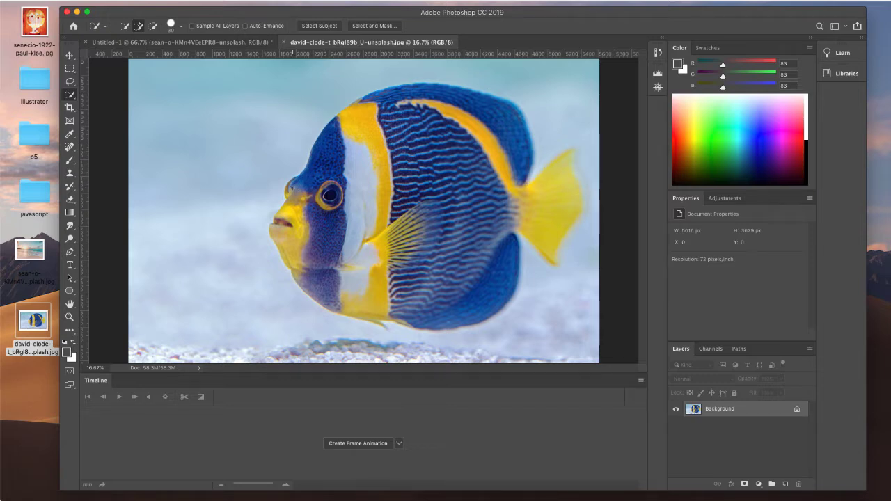
{"action": "mouse_move", "coordinate": [286, 186]}
{"action": "left_mouse_down"}
{"action": "mouse_move", "coordinate": [300, 150]}
{"action": "mouse_move", "coordinate": [336, 121]}
{"action": "mouse_move", "coordinate": [361, 136]}
{"action": "mouse_move", "coordinate": [383, 115]}
{"action": "left_mouse_up"}
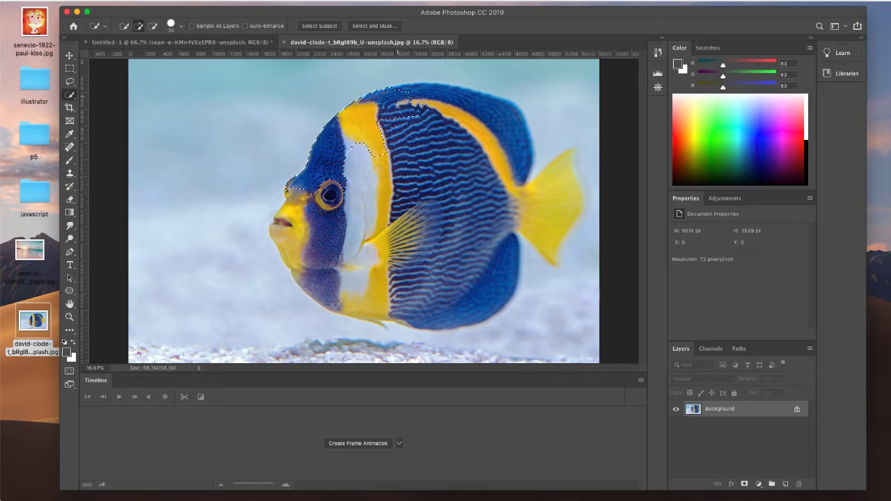
{"action": "mouse_move", "coordinate": [398, 96]}
{"action": "left_mouse_down"}
{"action": "mouse_move", "coordinate": [476, 105]}
{"action": "mouse_move", "coordinate": [513, 143]}
{"action": "mouse_move", "coordinate": [452, 126]}
{"action": "mouse_move", "coordinate": [406, 143]}
{"action": "left_mouse_up"}
{"action": "mouse_move", "coordinate": [460, 171]}
{"action": "left_mouse_down"}
{"action": "mouse_move", "coordinate": [483, 198]}
{"action": "mouse_move", "coordinate": [503, 202]}
{"action": "mouse_move", "coordinate": [553, 180]}
{"action": "left_mouse_up"}
{"action": "left_click_drag", "start_coordinate": [499, 214], "coordinate": [494, 299]}
{"action": "mouse_move", "coordinate": [348, 149]}
{"action": "left_mouse_down"}
{"action": "mouse_move", "coordinate": [317, 184]}
{"action": "mouse_move", "coordinate": [309, 230]}
{"action": "left_mouse_up"}
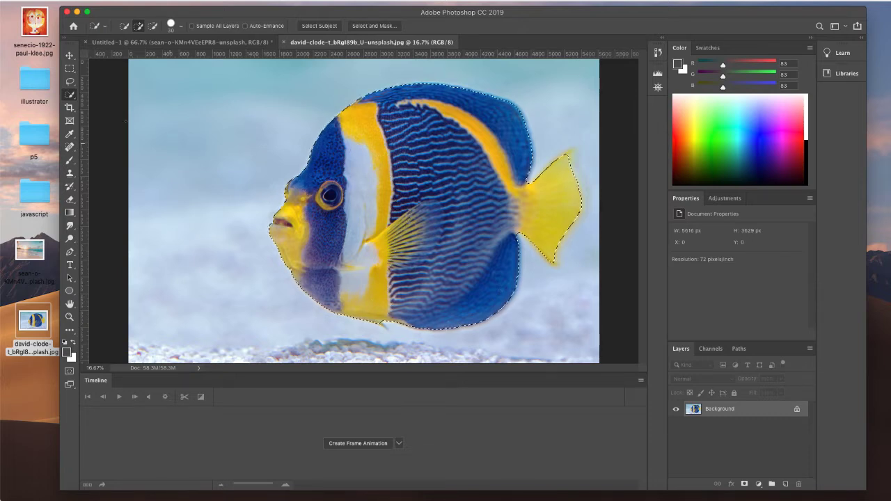
{"action": "left_click", "coordinate": [70, 96]}
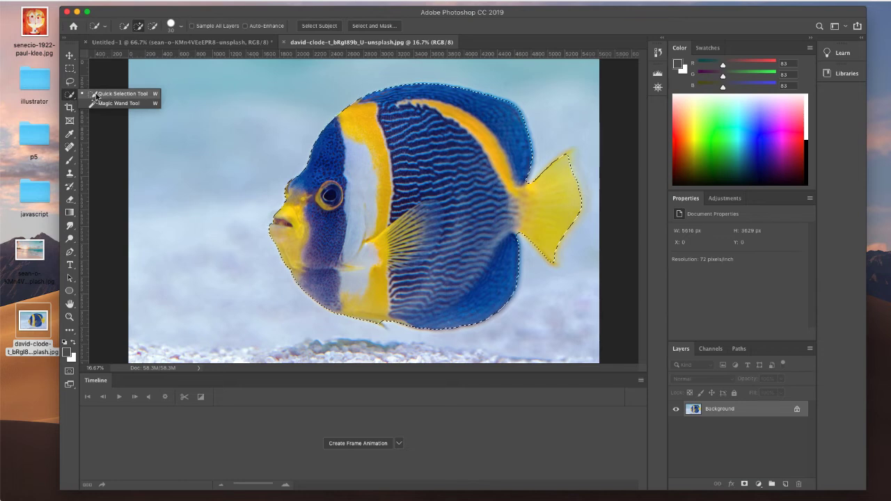
{"action": "left_click", "coordinate": [68, 96]}
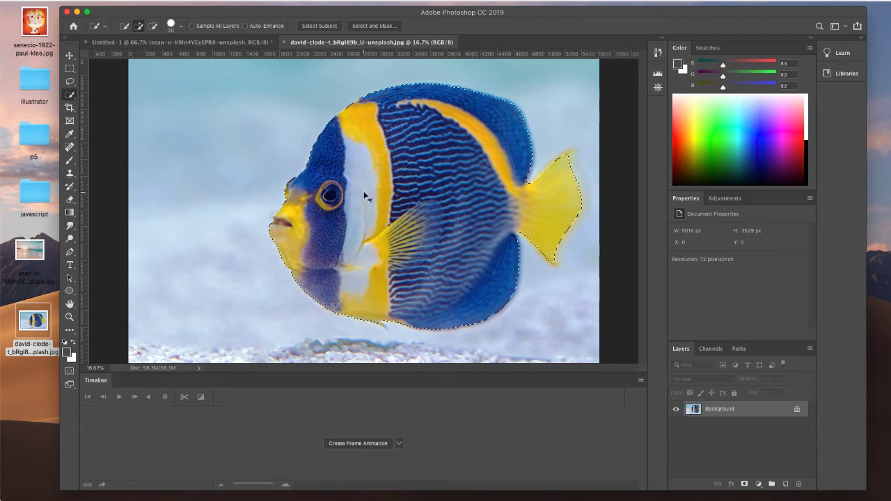
Step: Copy the selected fish into the seashore document as a new layer
{"action": "left_click", "coordinate": [199, 43]}
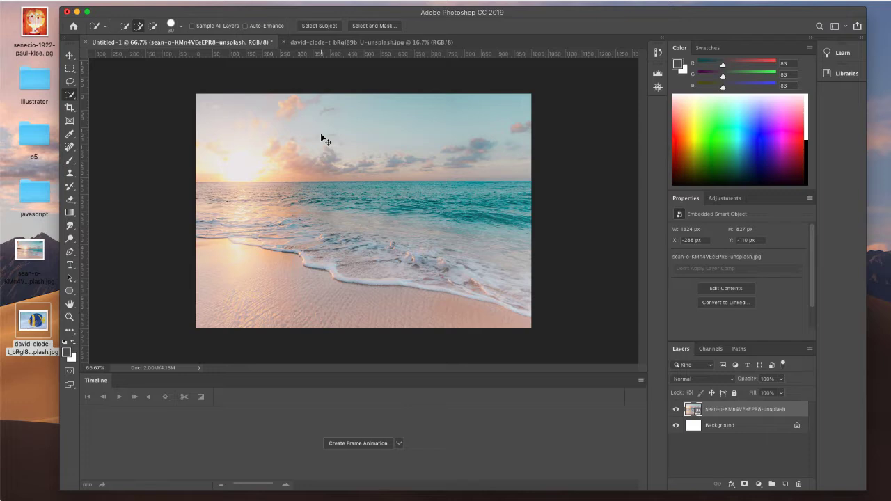
{"action": "key", "text": "super+v"}
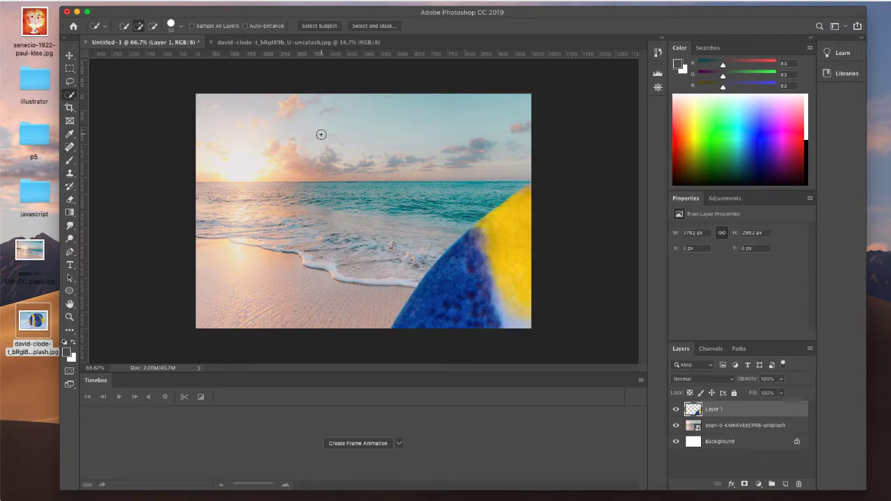
{"action": "key", "text": "super+minus"}
{"action": "key", "text": "super+minus"}
{"action": "key", "text": "super+minus"}
{"action": "key", "text": "super+minus"}
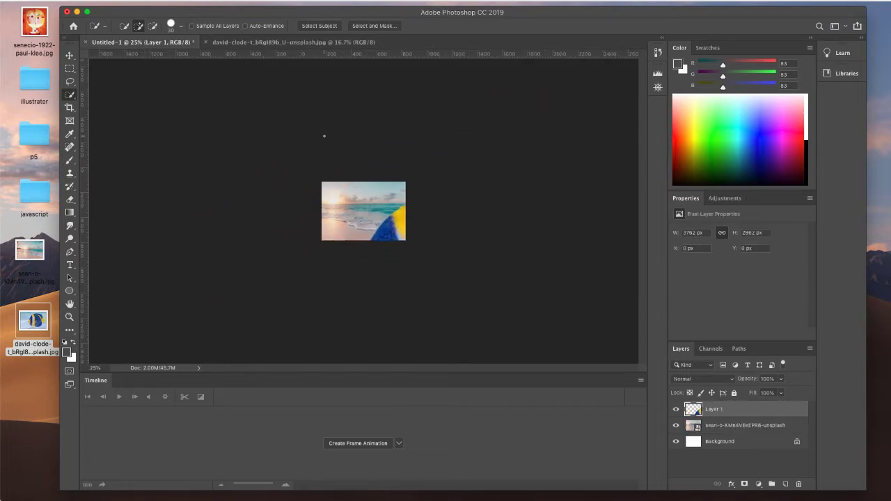
{"action": "key", "text": "super+minus"}
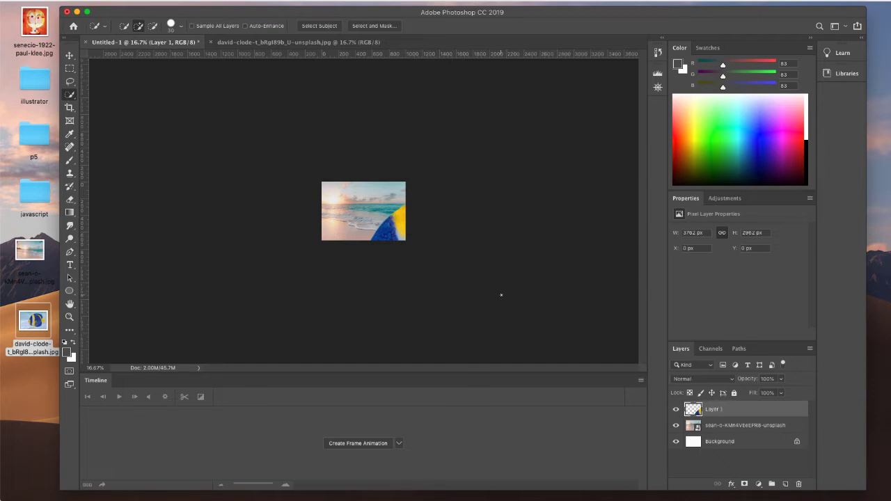
{"action": "key", "text": "super+t"}
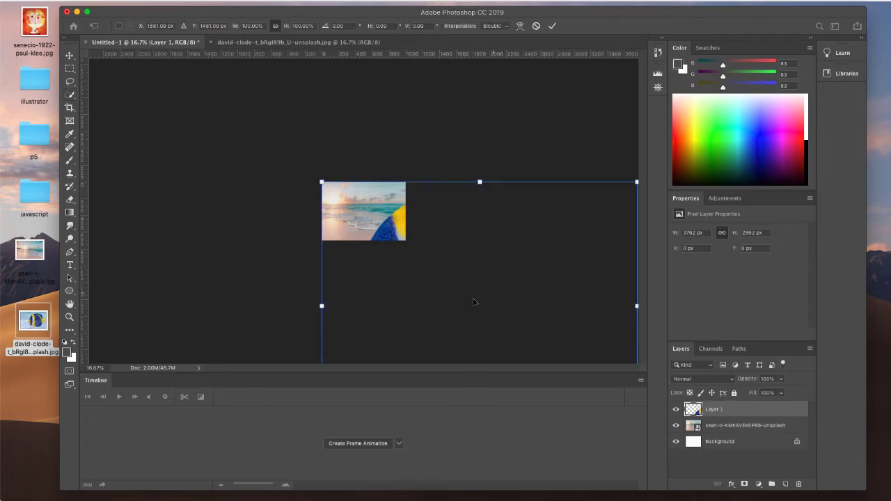
{"action": "left_click_drag", "start_coordinate": [473, 298], "coordinate": [398, 212]}
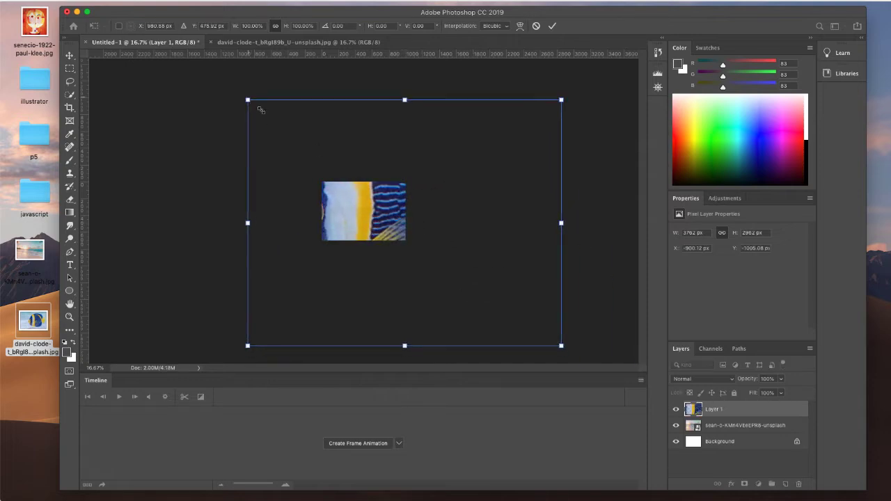
{"action": "left_click_drag", "start_coordinate": [255, 107], "coordinate": [350, 174]}
{"action": "left_click_drag", "start_coordinate": [406, 254], "coordinate": [390, 210]}
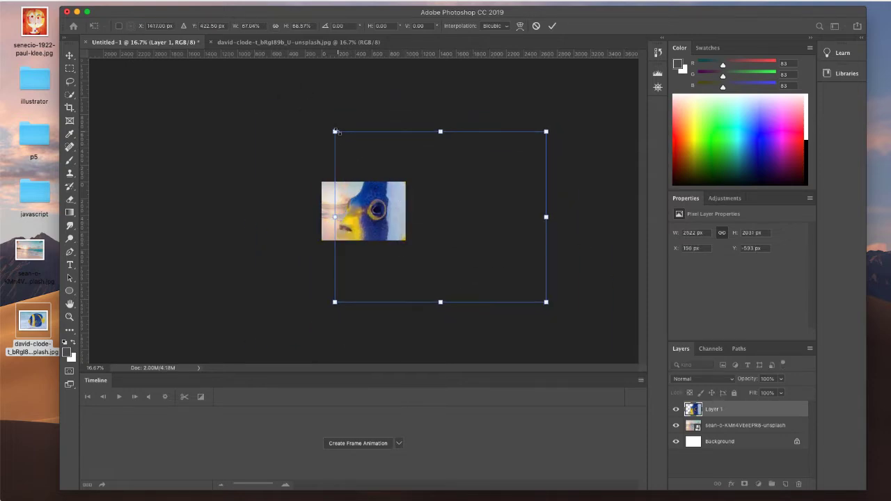
{"action": "left_click_drag", "start_coordinate": [335, 131], "coordinate": [389, 189]}
{"action": "left_click_drag", "start_coordinate": [415, 258], "coordinate": [391, 225]}
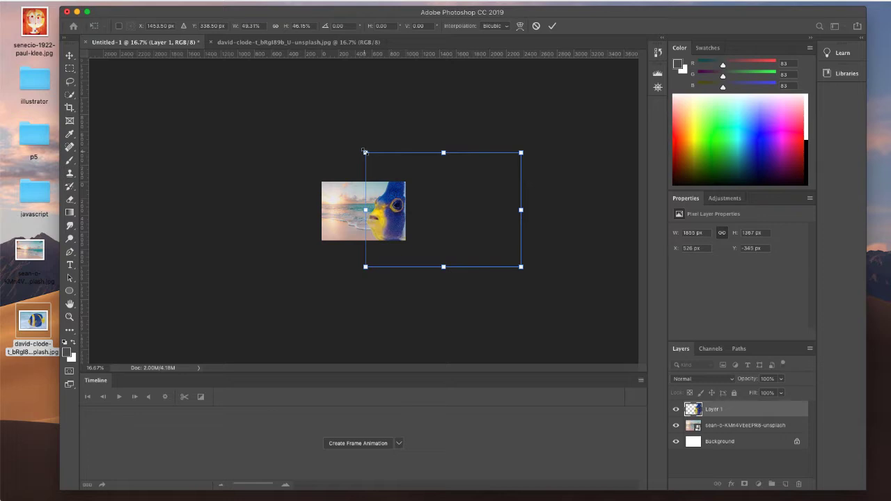
{"action": "left_click_drag", "start_coordinate": [365, 152], "coordinate": [387, 217]}
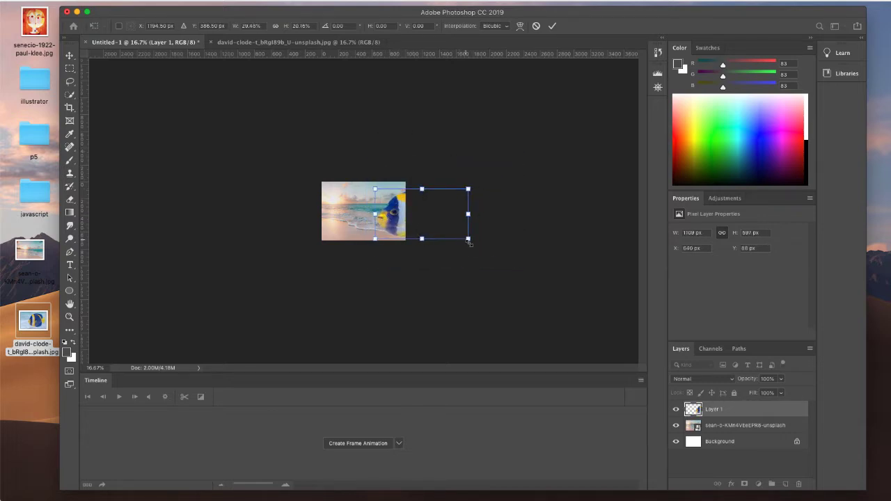
{"action": "mouse_move", "coordinate": [468, 241]}
{"action": "left_mouse_down"}
{"action": "mouse_move", "coordinate": [474, 266]}
{"action": "mouse_move", "coordinate": [479, 251]}
{"action": "left_mouse_up"}
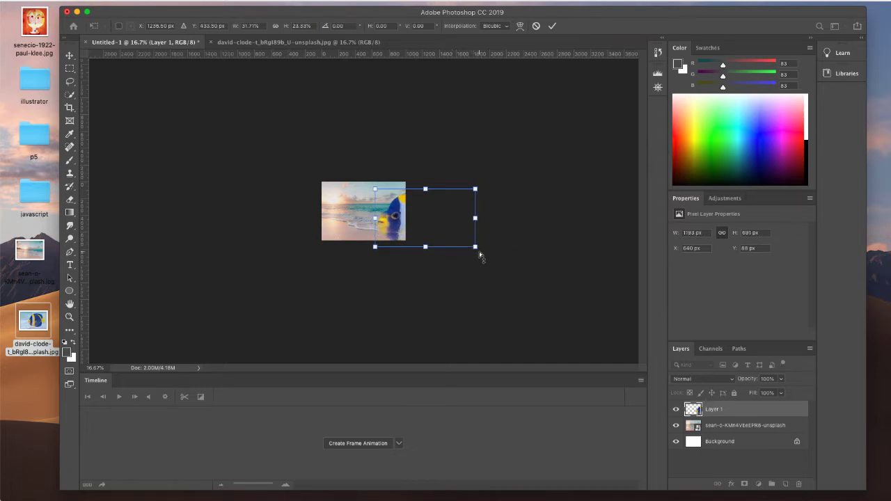
{"action": "left_click", "coordinate": [536, 26]}
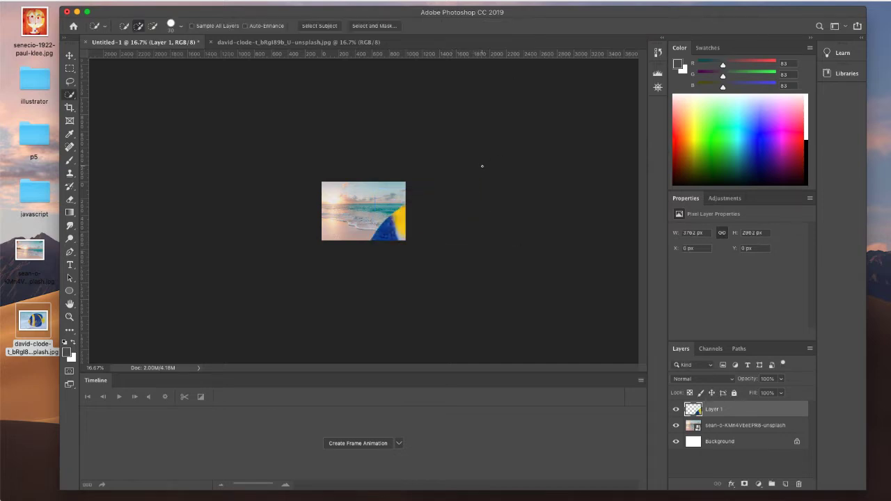
Step: Scale the fish layer proportionally to about 743 × 585 px and place it at about X 673, Y 110 px over the seashore
{"action": "key", "text": "ctrl+t"}
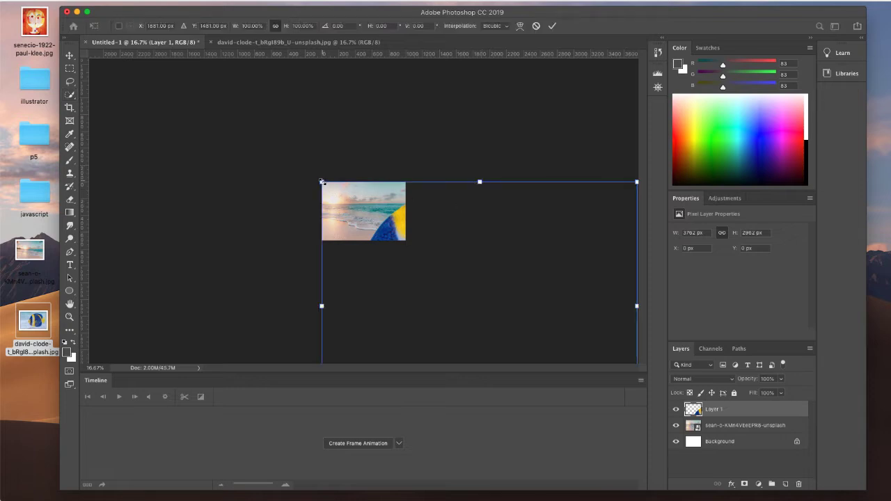
{"action": "left_click_drag", "start_coordinate": [322, 181], "coordinate": [306, 170]}
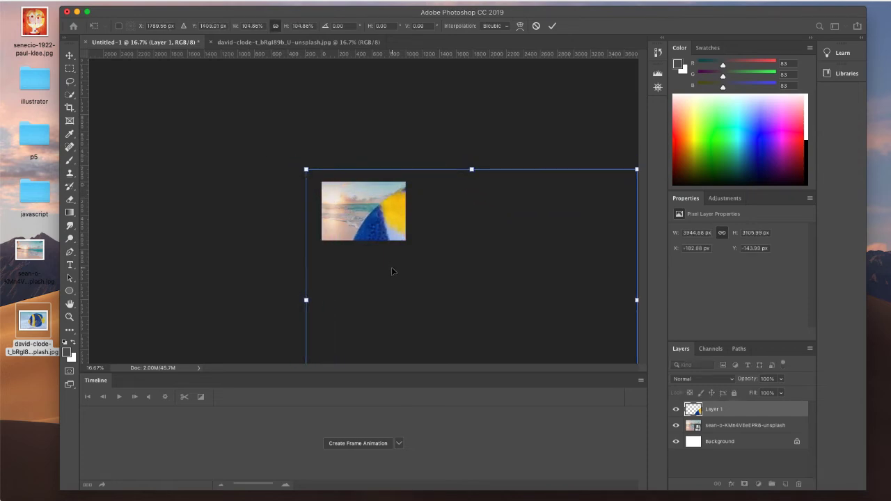
{"action": "left_click_drag", "start_coordinate": [391, 271], "coordinate": [332, 202]}
{"action": "left_click_drag", "start_coordinate": [246, 99], "coordinate": [345, 178]}
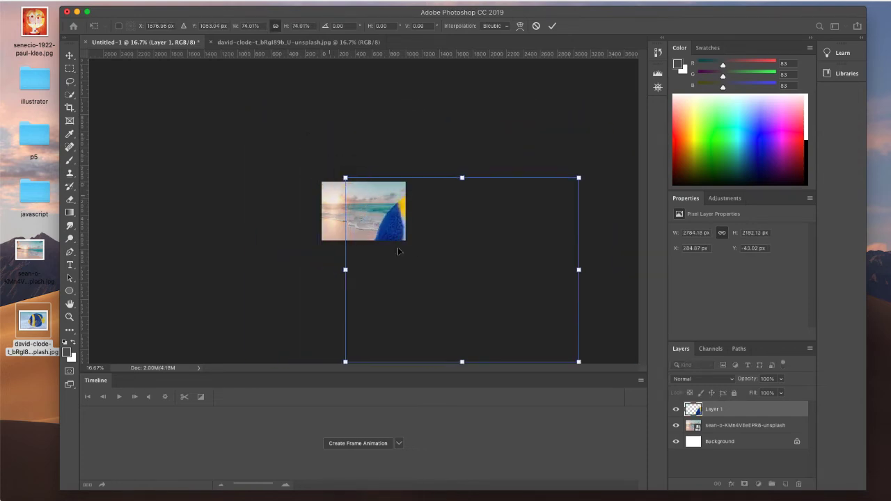
{"action": "left_click_drag", "start_coordinate": [398, 251], "coordinate": [371, 215]}
{"action": "left_click_drag", "start_coordinate": [319, 141], "coordinate": [378, 187]}
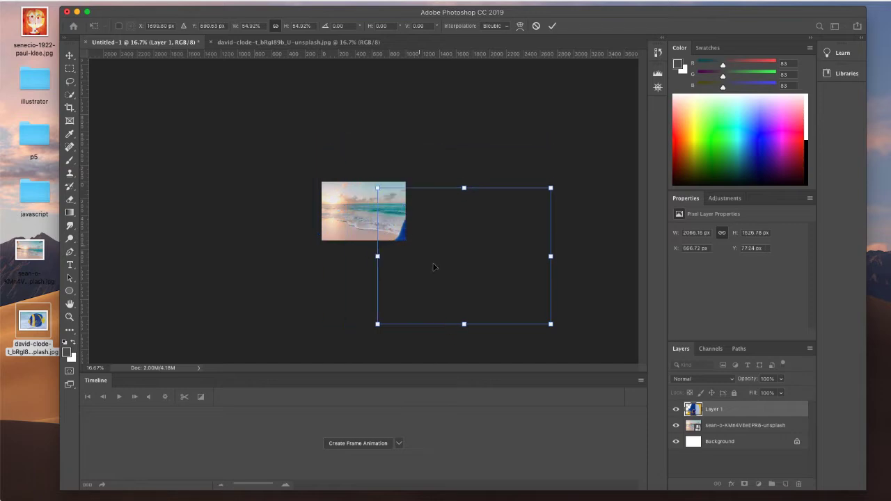
{"action": "left_click_drag", "start_coordinate": [433, 267], "coordinate": [402, 219]}
{"action": "left_click_drag", "start_coordinate": [345, 140], "coordinate": [384, 168]}
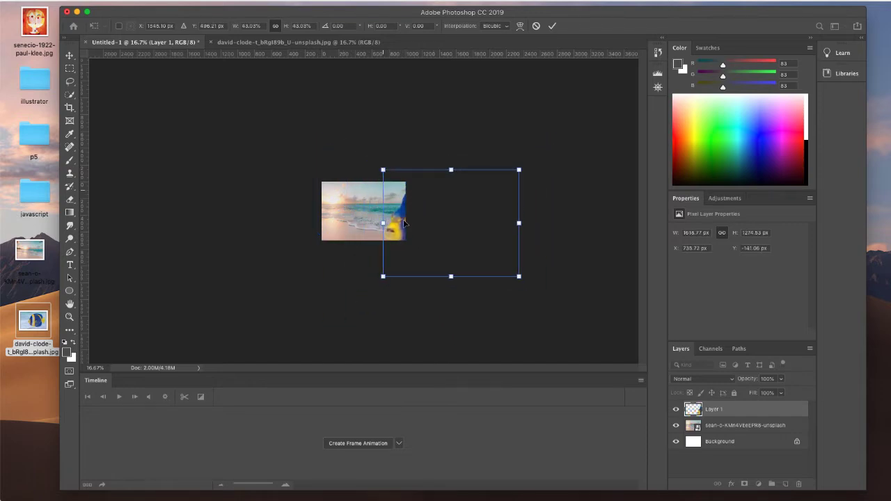
{"action": "left_click_drag", "start_coordinate": [405, 195], "coordinate": [383, 183]}
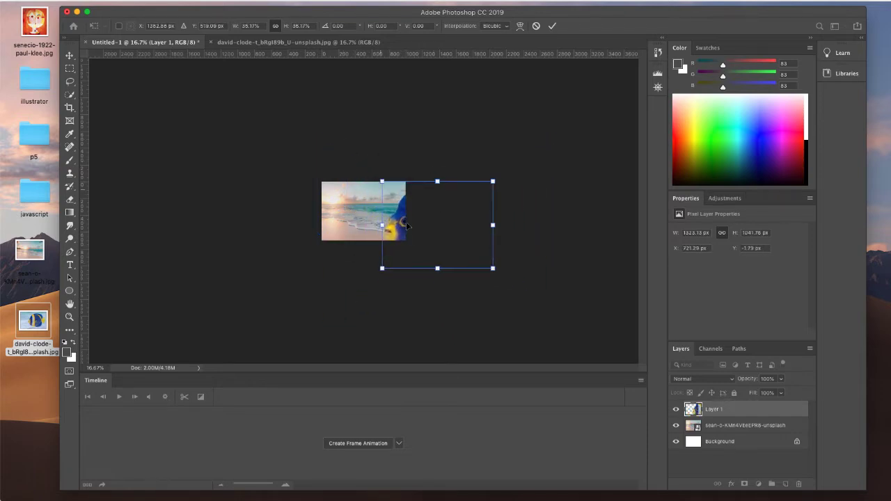
{"action": "left_click_drag", "start_coordinate": [409, 227], "coordinate": [395, 218]}
{"action": "left_click_drag", "start_coordinate": [367, 173], "coordinate": [391, 213]}
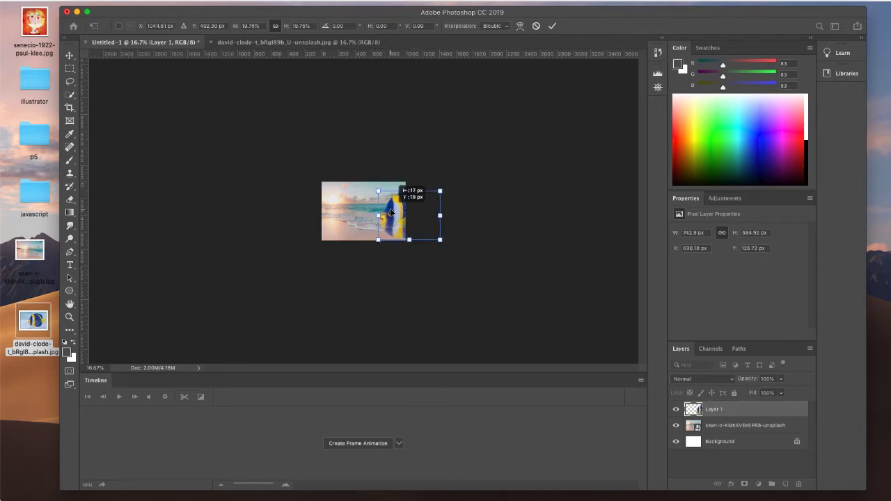
{"action": "key", "text": "Return"}
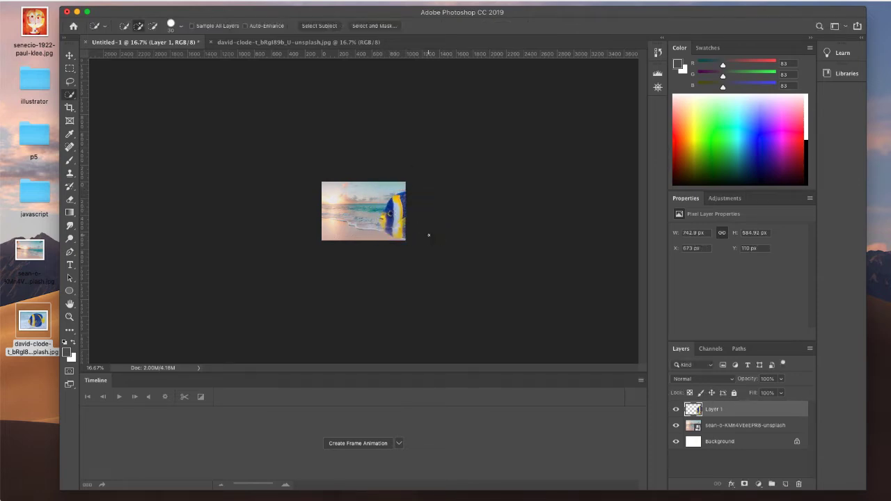
Step: Move the fish horizontally to about X 804 px so that only its face shows at the canvas's right edge
{"action": "key", "text": "super+equal"}
{"action": "key", "text": "super+equal"}
{"action": "key", "text": "super+equal"}
{"action": "key", "text": "super+equal"}
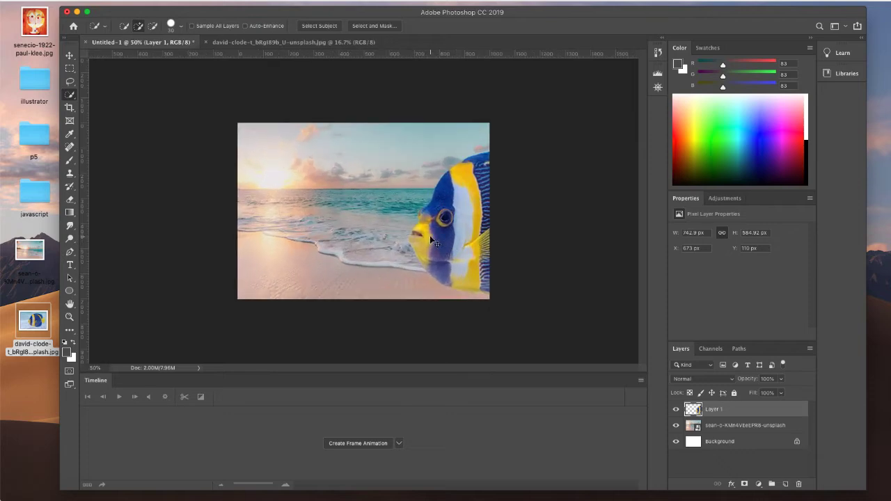
{"action": "left_click", "coordinate": [69, 55]}
{"action": "key", "text": "shift+Right"}
{"action": "key", "text": "shift+Right"}
{"action": "key", "text": "shift+Right"}
{"action": "key", "text": "shift+Right"}
{"action": "key", "text": "shift+Right"}
{"action": "key", "text": "shift+Right"}
{"action": "key", "text": "shift+Right"}
{"action": "key", "text": "shift+Right"}
{"action": "key", "text": "shift+Right"}
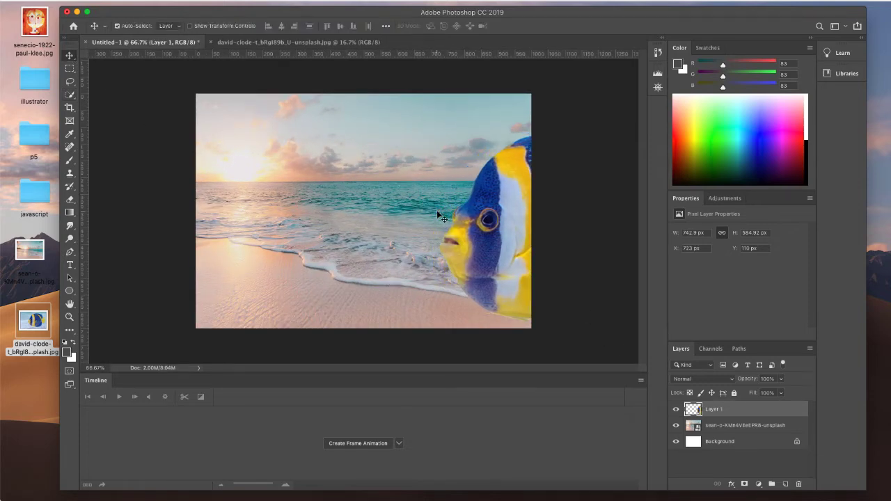
{"action": "key", "text": "shift+Right"}
{"action": "key", "text": "shift+Right"}
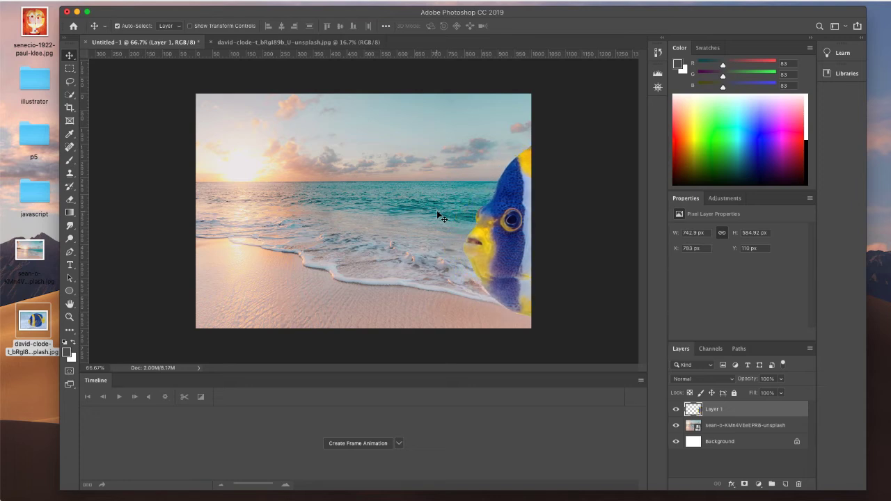
{"action": "key", "text": "shift+Right"}
{"action": "key", "text": "shift+Right"}
{"action": "key", "text": "Right"}
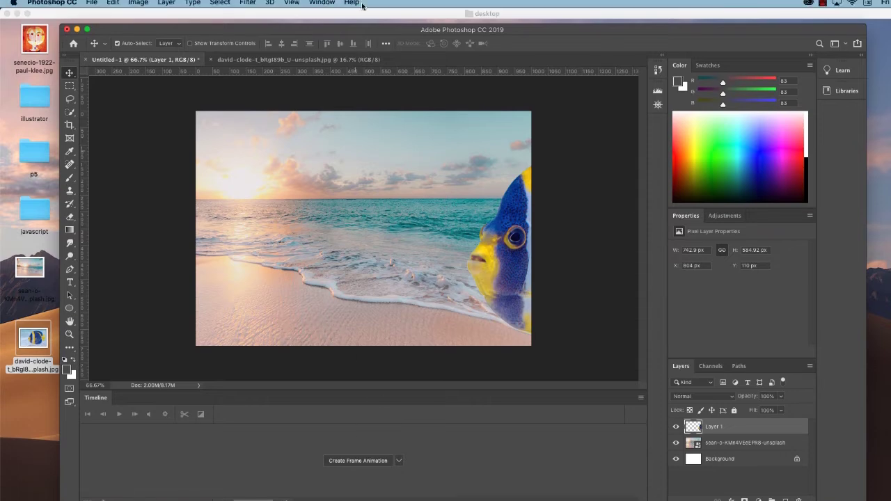
Step: Create a frame animation in the Timeline and add a second frame
{"action": "left_click", "coordinate": [322, 5]}
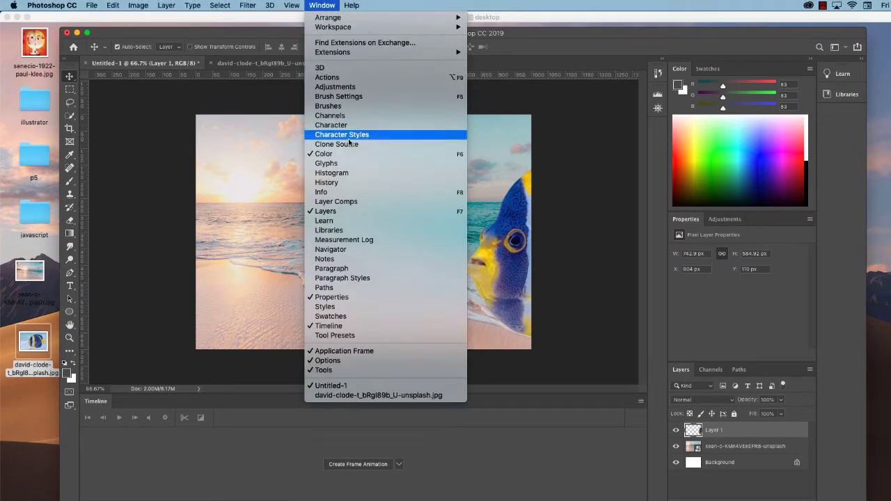
{"action": "left_click", "coordinate": [151, 295]}
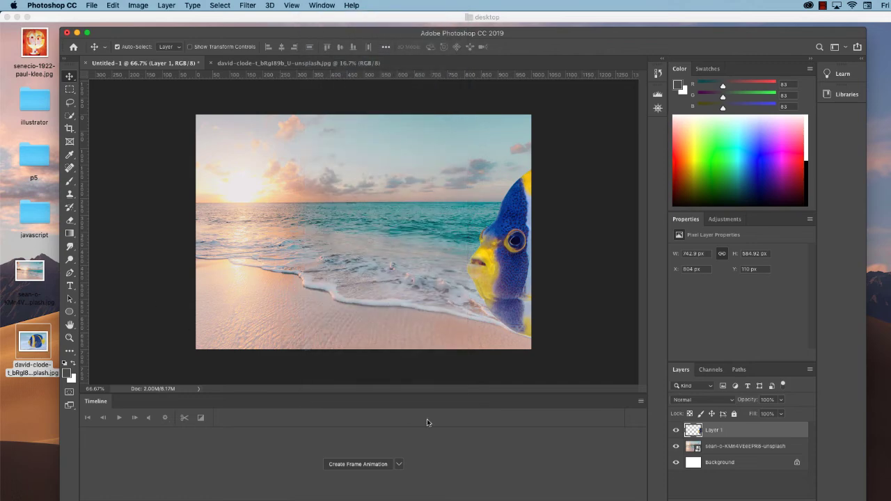
{"action": "left_click", "coordinate": [400, 465]}
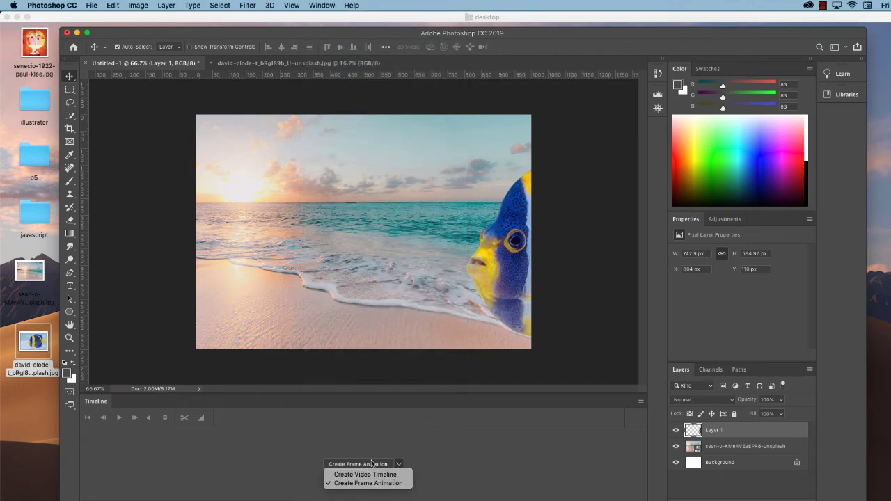
{"action": "left_click", "coordinate": [438, 443]}
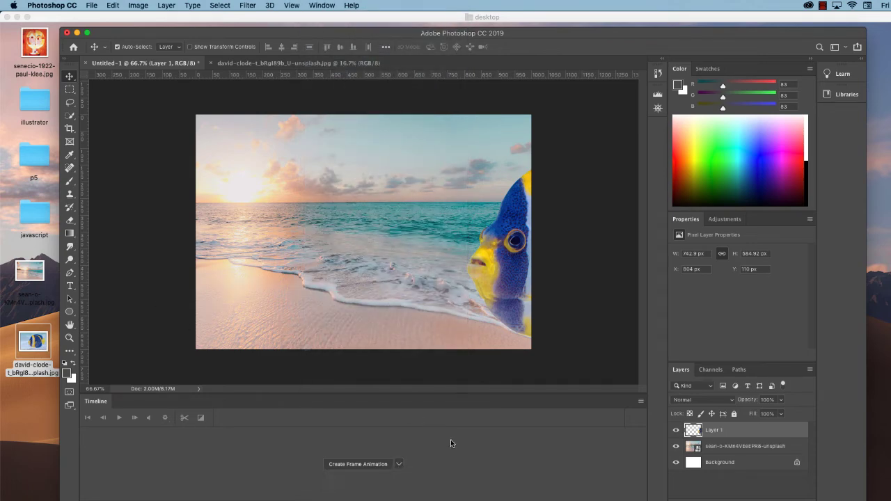
{"action": "left_click", "coordinate": [360, 465]}
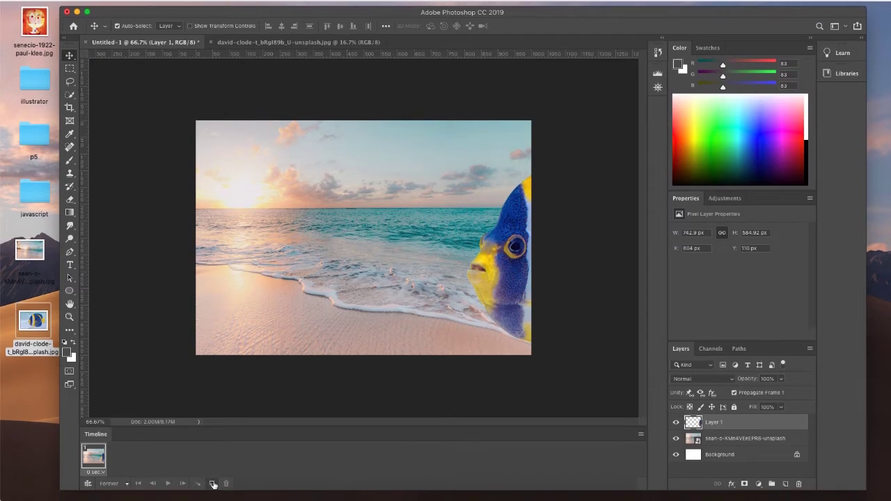
{"action": "left_click", "coordinate": [212, 484]}
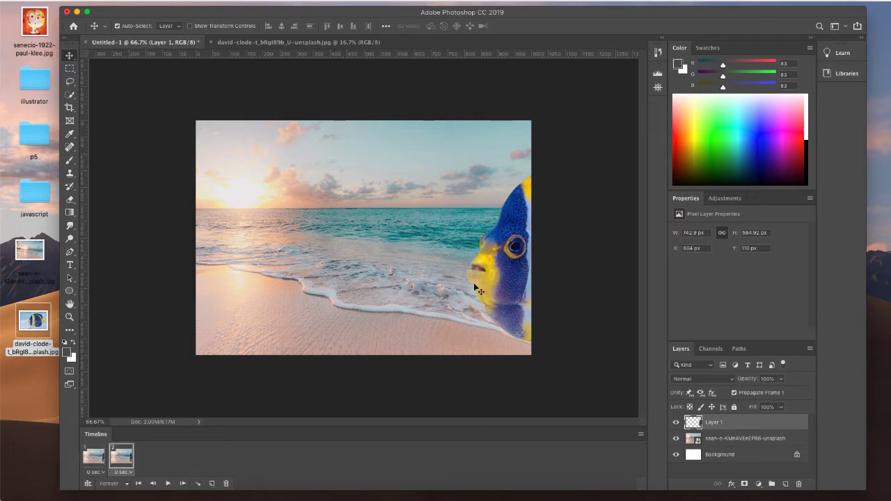
Step: Duplicate the fish layer for the second frame and shift the copy about 20 px to the left
{"action": "right_click", "coordinate": [727, 421]}
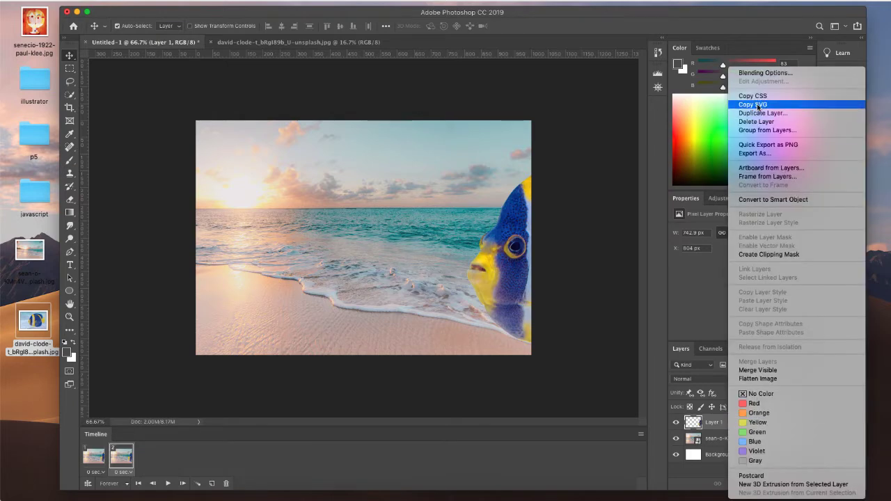
{"action": "left_click", "coordinate": [757, 110]}
{"action": "left_click", "coordinate": [574, 198]}
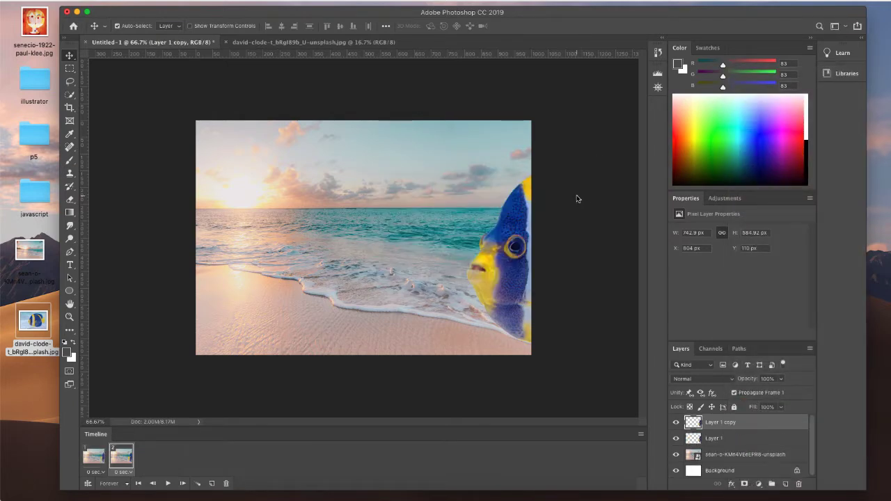
{"action": "key", "text": "shift+Left"}
{"action": "key", "text": "shift+Left"}
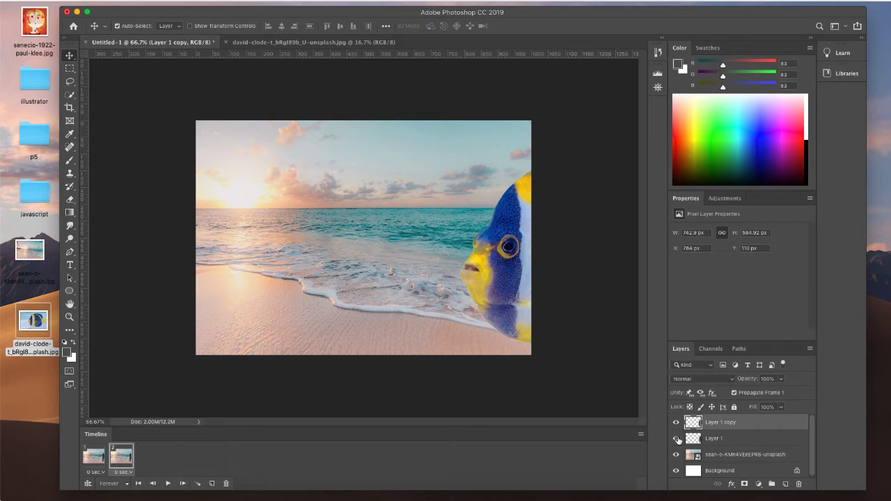
Step: Hide the fish copy in frame 1, and show only the copy with the original fish hidden in frame 2
{"action": "left_click", "coordinate": [91, 459]}
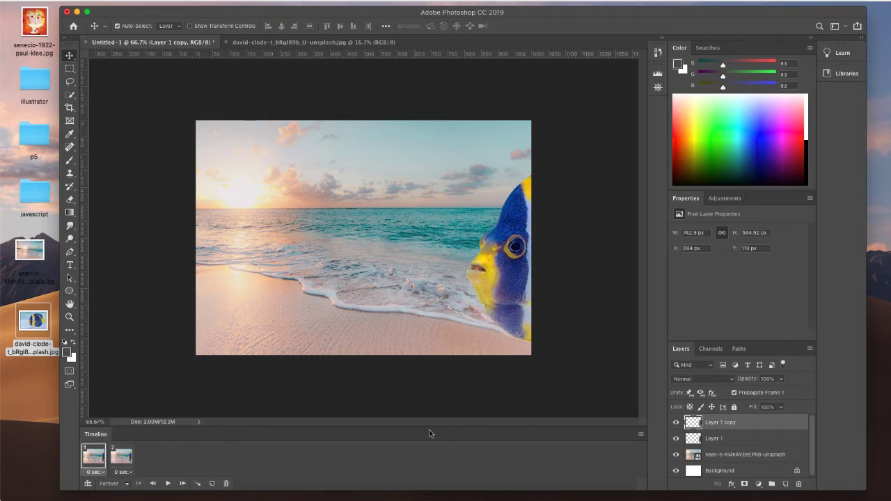
{"action": "left_click", "coordinate": [677, 423]}
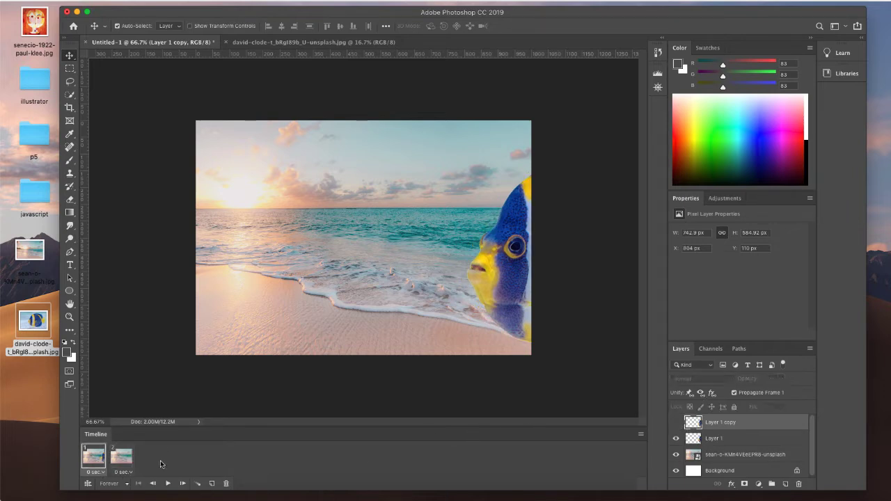
{"action": "left_click", "coordinate": [121, 457]}
{"action": "left_click", "coordinate": [676, 423]}
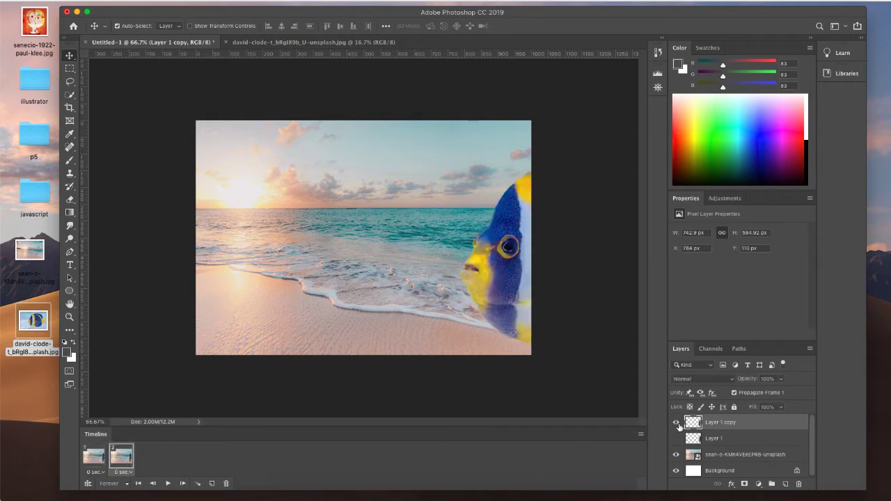
Step: Compare the two frames and play the animation to check the fish's movement
{"action": "left_click", "coordinate": [96, 456]}
{"action": "left_click", "coordinate": [120, 459]}
{"action": "left_click", "coordinate": [89, 463]}
{"action": "left_click", "coordinate": [168, 483]}
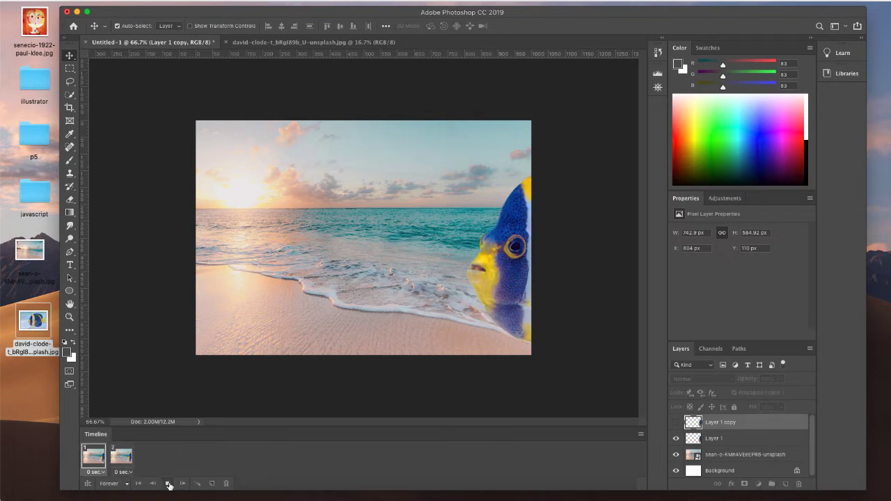
{"action": "left_click", "coordinate": [168, 483]}
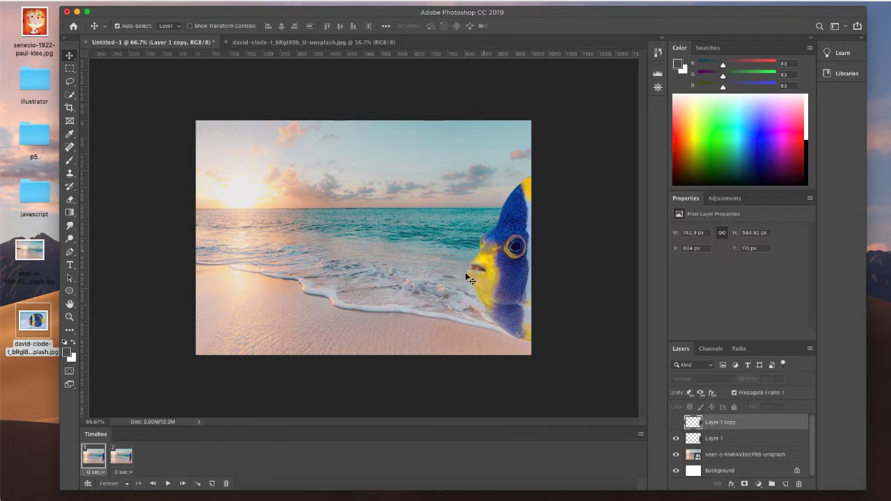
Step: Delete the duplicate fish layer and remove frame 2 from the animation
{"action": "left_click", "coordinate": [123, 455]}
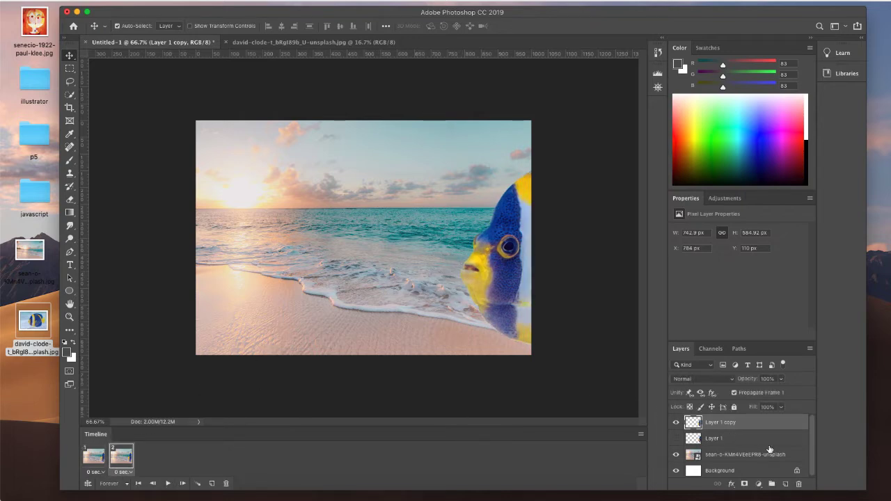
{"action": "left_click", "coordinate": [798, 483]}
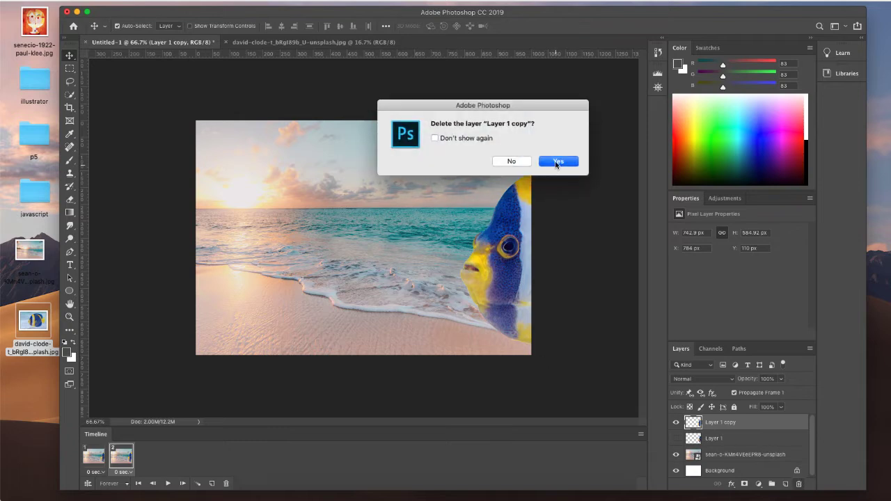
{"action": "key", "text": "Return"}
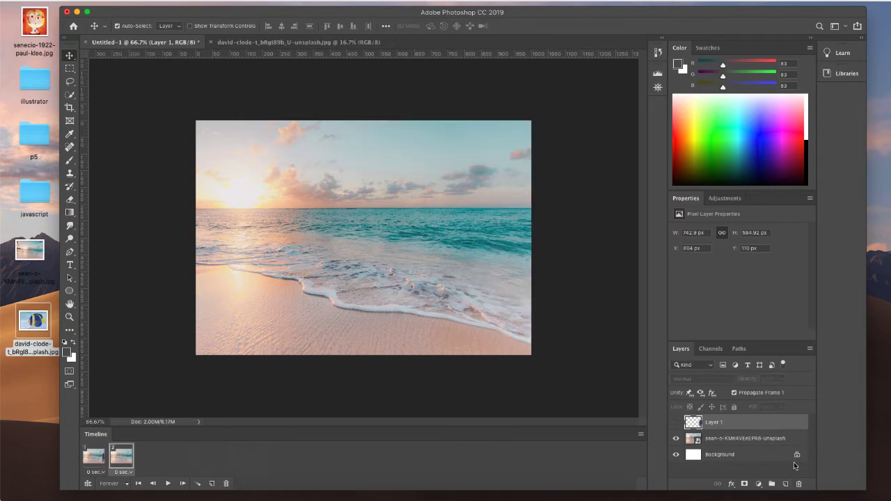
{"action": "left_click", "coordinate": [226, 483]}
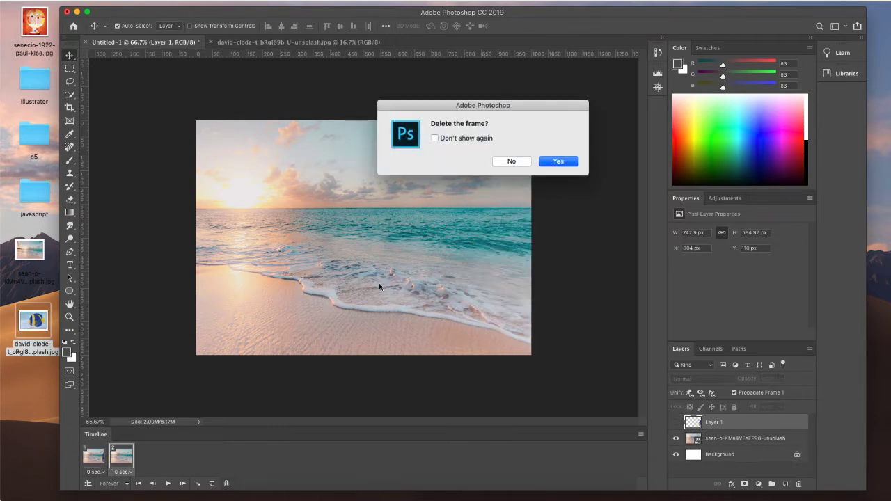
{"action": "left_click", "coordinate": [558, 160]}
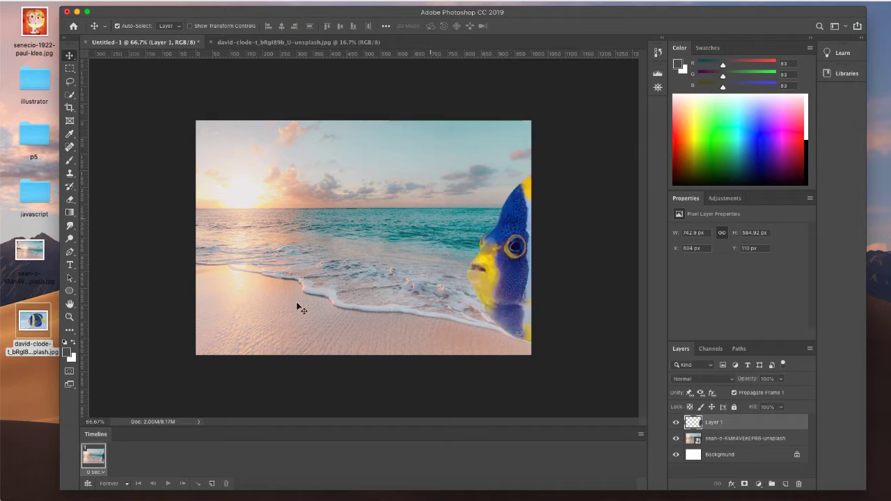
Step: Add frames 2 and 3, shifting the original fish layer 10 px further left in each
{"action": "left_click", "coordinate": [212, 483]}
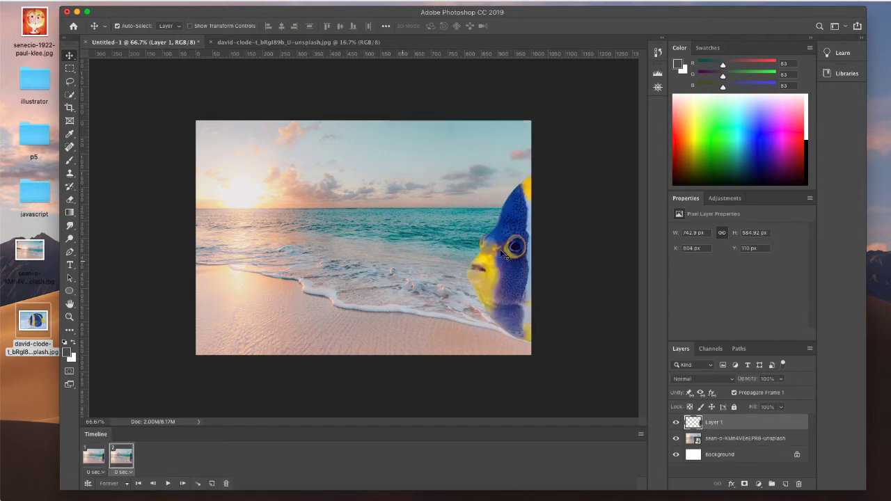
{"action": "key", "text": "shift+Left"}
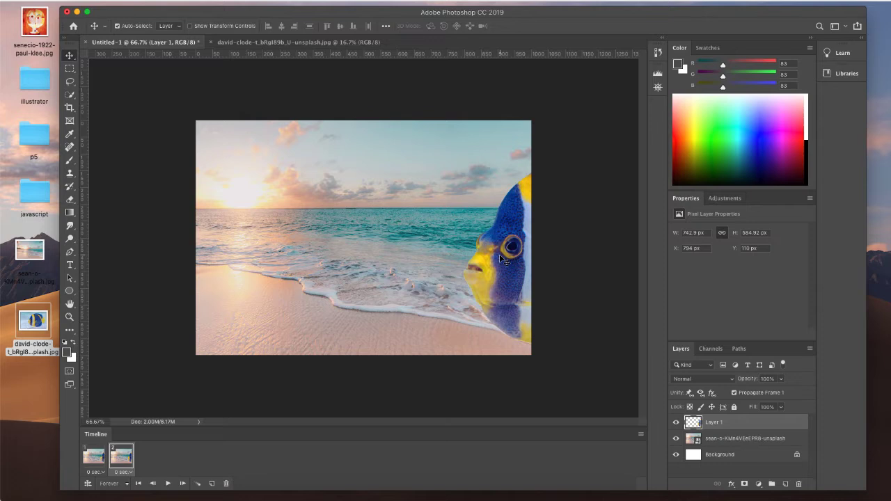
{"action": "left_click", "coordinate": [212, 483]}
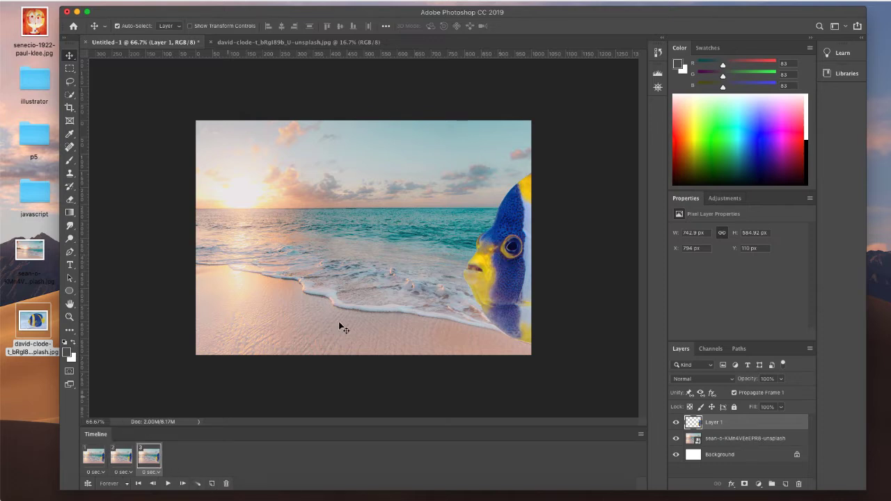
{"action": "key", "text": "shift+Left"}
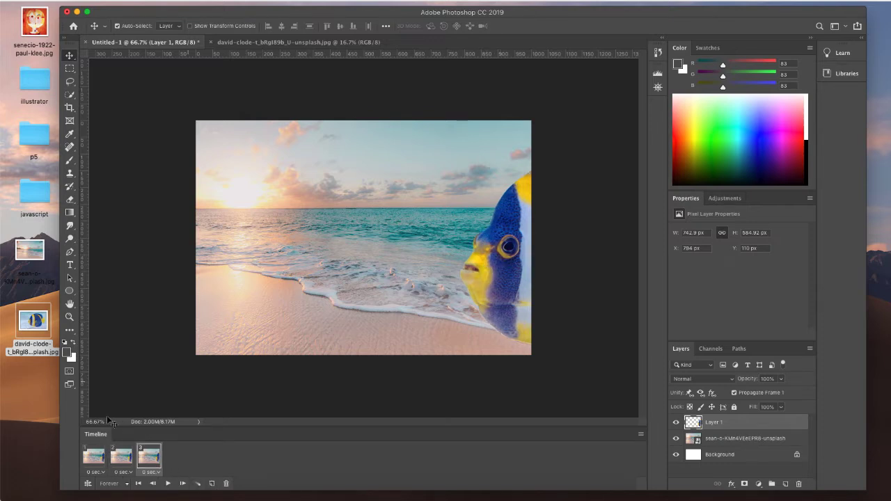
Step: Step through frames 1 to 3 to compare the fish's positions
{"action": "left_click", "coordinate": [97, 461]}
{"action": "left_click", "coordinate": [125, 461]}
{"action": "left_click", "coordinate": [147, 461]}
{"action": "left_click", "coordinate": [89, 460]}
{"action": "left_click", "coordinate": [117, 459]}
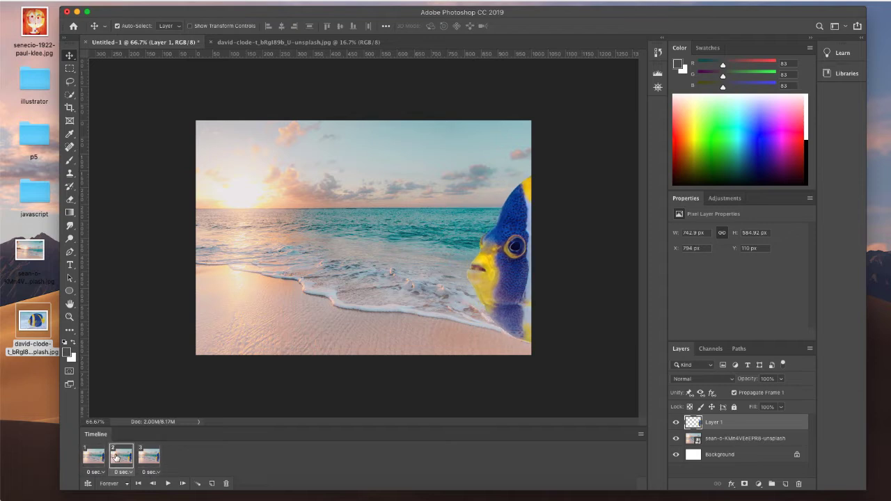
{"action": "left_click", "coordinate": [146, 459]}
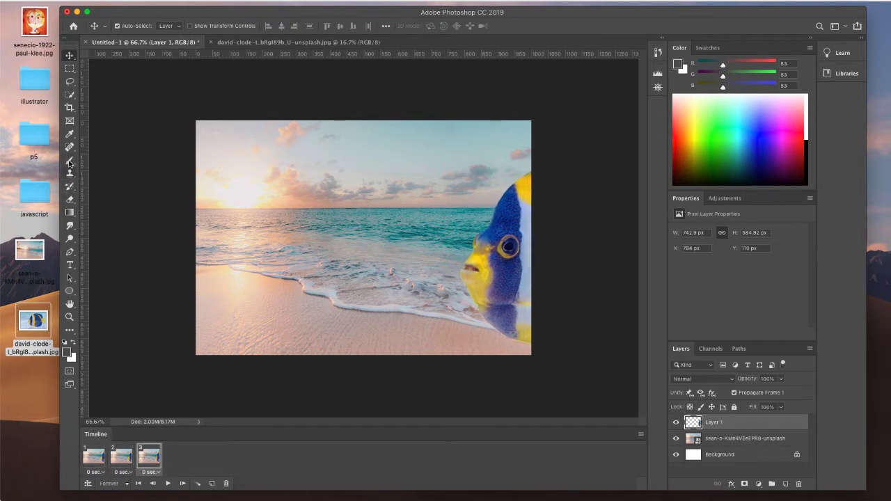
Step: Try a brush stroke above the fish's face on its layer, check it in all three frames, and undo it
{"action": "left_click", "coordinate": [69, 160]}
{"action": "mouse_move", "coordinate": [493, 232]}
{"action": "left_mouse_down"}
{"action": "mouse_move", "coordinate": [476, 220]}
{"action": "mouse_move", "coordinate": [453, 226]}
{"action": "left_mouse_up"}
{"action": "left_click", "coordinate": [124, 457]}
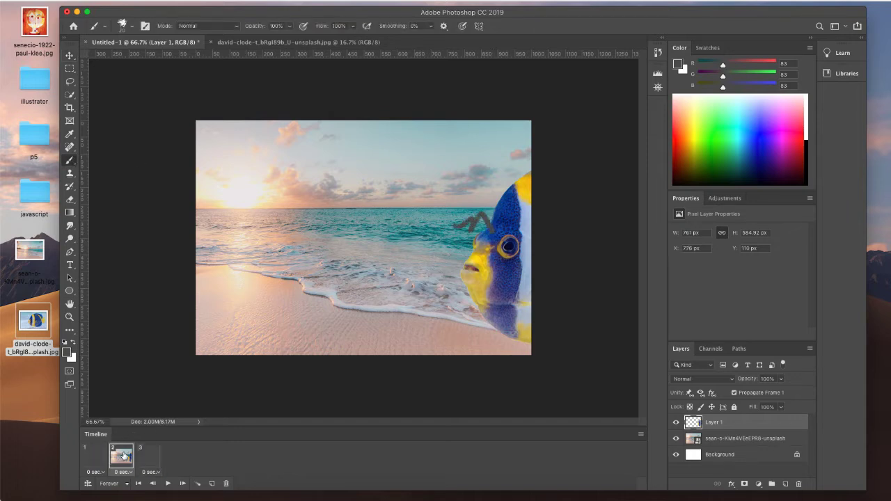
{"action": "left_click", "coordinate": [88, 457]}
{"action": "left_click", "coordinate": [124, 458]}
{"action": "left_click", "coordinate": [149, 456]}
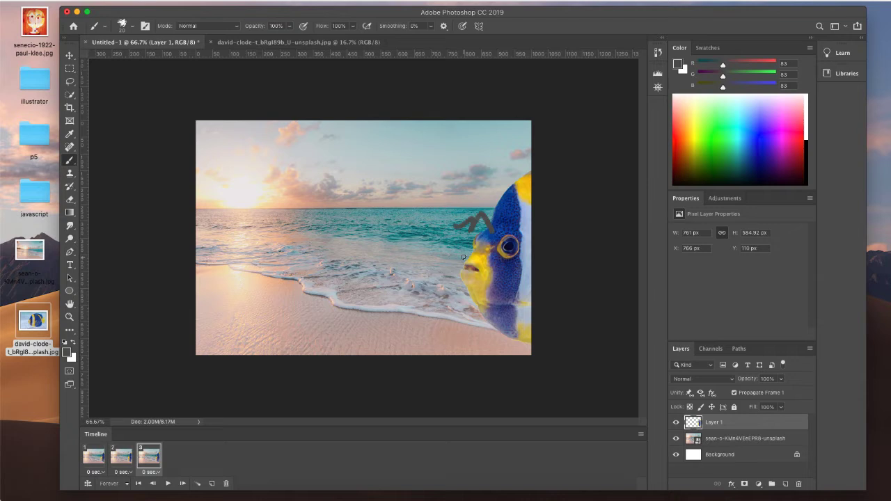
{"action": "key", "text": "ctrl+z"}
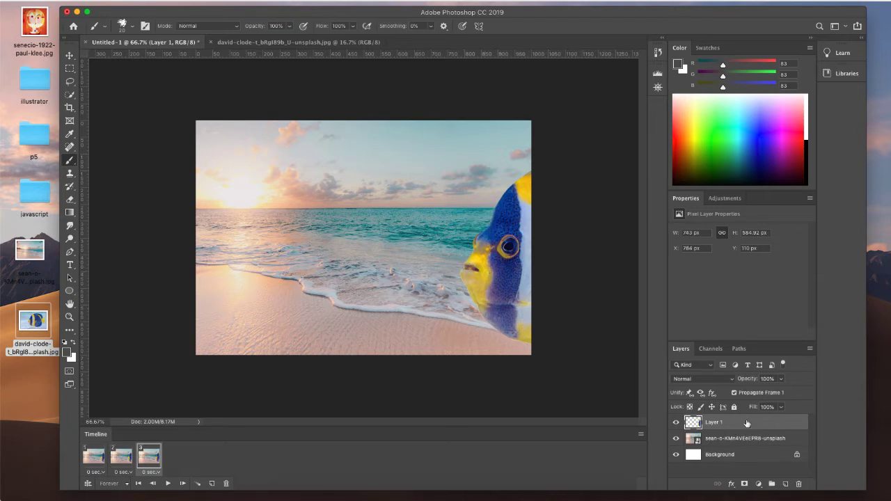
Step: Add a fourth frame with the fish moved 30 px further left, comparing it with the earlier frames
{"action": "left_click", "coordinate": [212, 483]}
{"action": "left_click", "coordinate": [70, 55]}
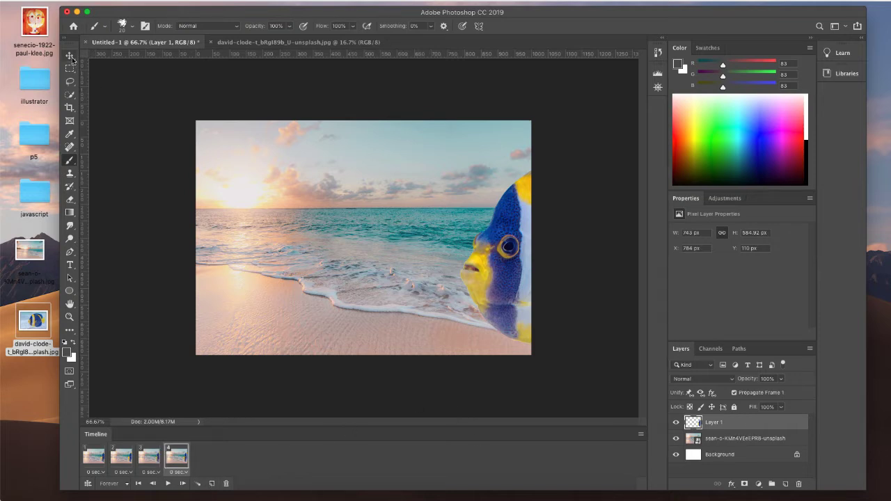
{"action": "key", "text": "shift+Left"}
{"action": "key", "text": "shift+Left"}
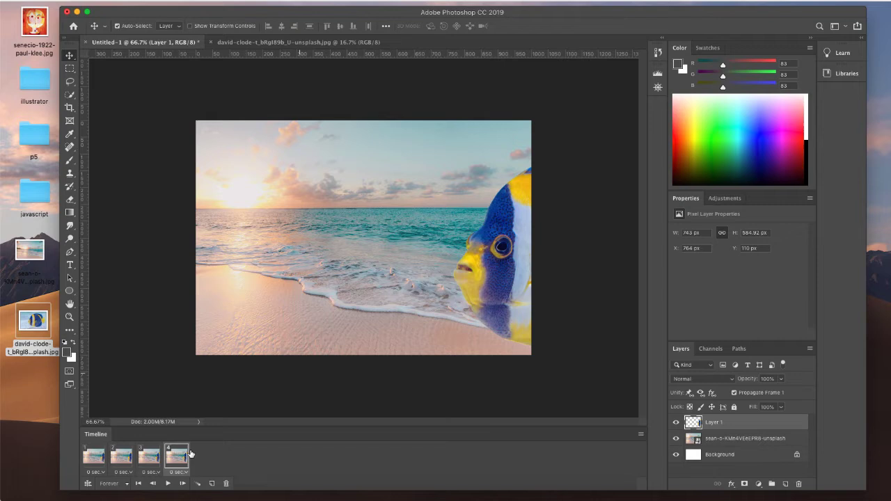
{"action": "left_click", "coordinate": [97, 463]}
{"action": "left_click", "coordinate": [124, 463]}
{"action": "left_click", "coordinate": [139, 461]}
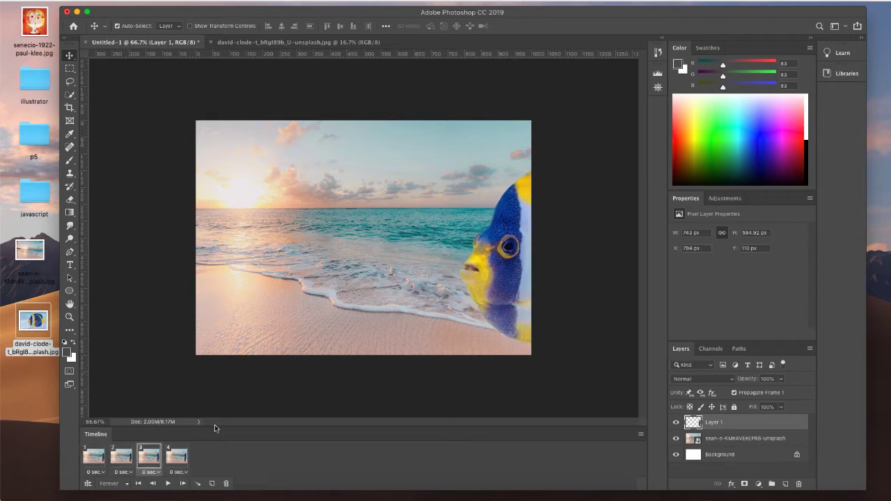
{"action": "left_click_drag", "start_coordinate": [489, 301], "coordinate": [473, 288]}
{"action": "left_click", "coordinate": [180, 453]}
Step: Step through frames 1 to 4 in order to check the fish's progression
{"action": "left_click", "coordinate": [95, 455]}
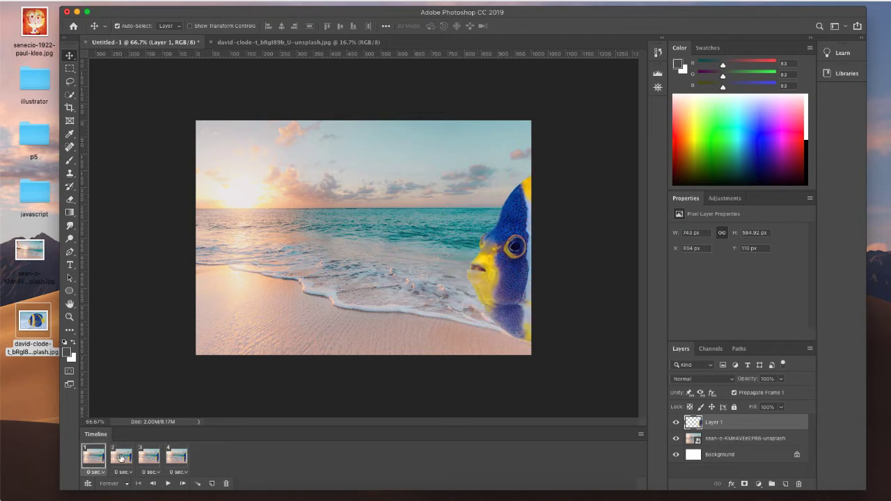
{"action": "left_click", "coordinate": [120, 457]}
{"action": "left_click", "coordinate": [149, 457]}
{"action": "left_click", "coordinate": [175, 458]}
Step: Add a fifth frame, shift the fish 30 px further left, and compare it with frame 4
{"action": "left_click", "coordinate": [212, 484]}
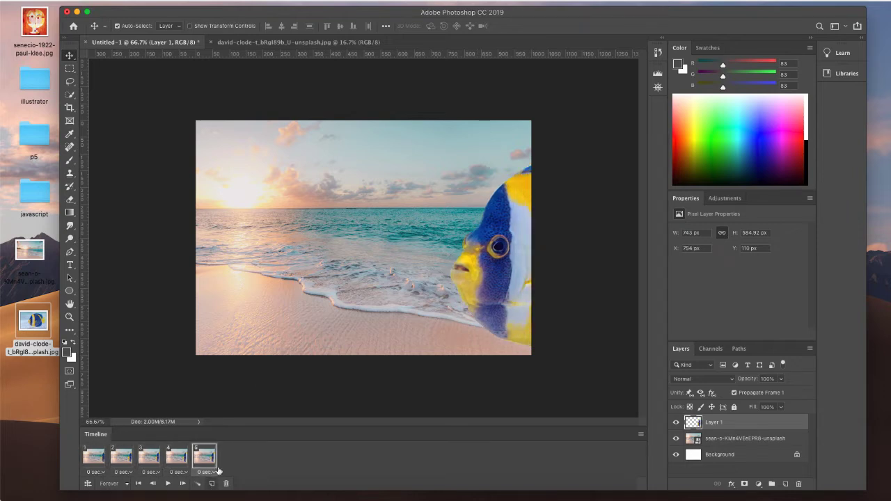
{"action": "key", "text": "shift+Left"}
{"action": "key", "text": "shift+Left"}
{"action": "key", "text": "shift+Left"}
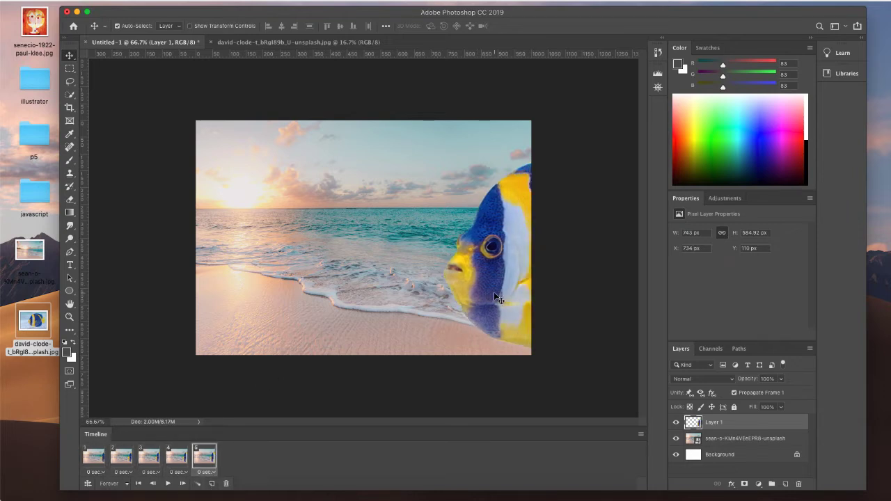
{"action": "left_click", "coordinate": [173, 460]}
{"action": "left_click", "coordinate": [205, 458]}
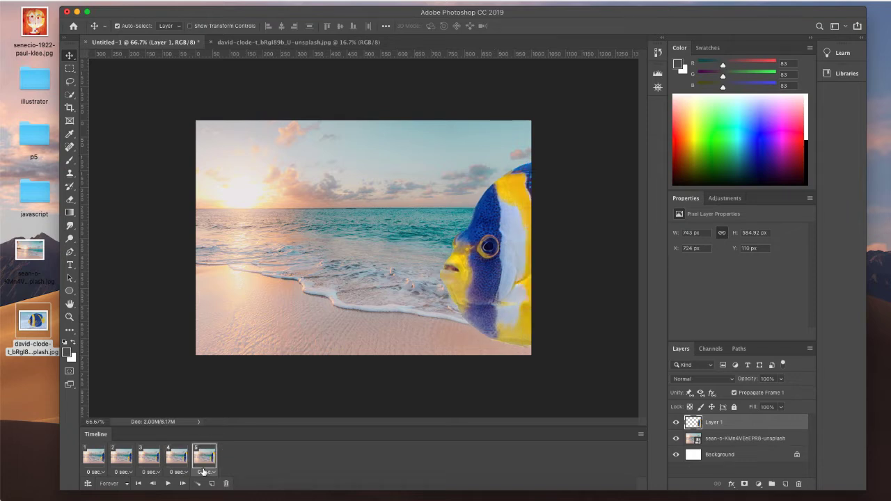
Step: Add a sixth frame, shift the fish 50 px further left, and compare it with frame 5
{"action": "left_click", "coordinate": [213, 483]}
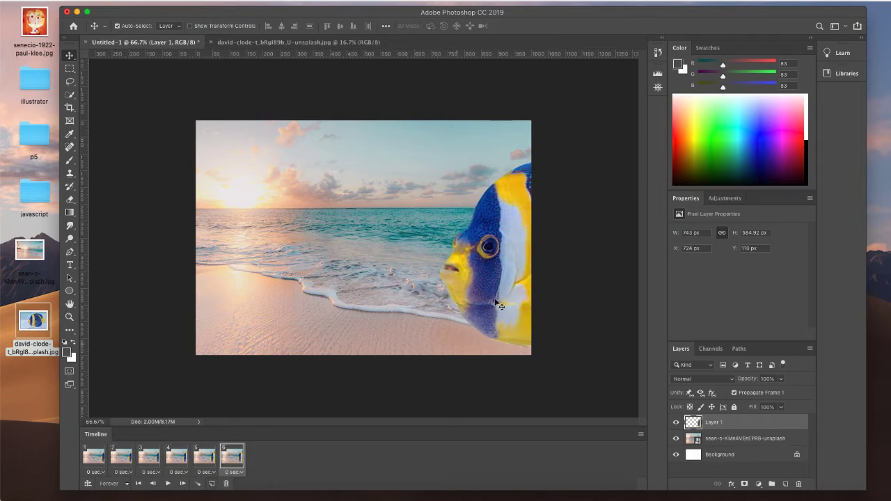
{"action": "key", "text": "shift+Left"}
{"action": "key", "text": "shift+Left"}
{"action": "key", "text": "shift+Left"}
{"action": "key", "text": "shift+Left"}
{"action": "key", "text": "shift+Left"}
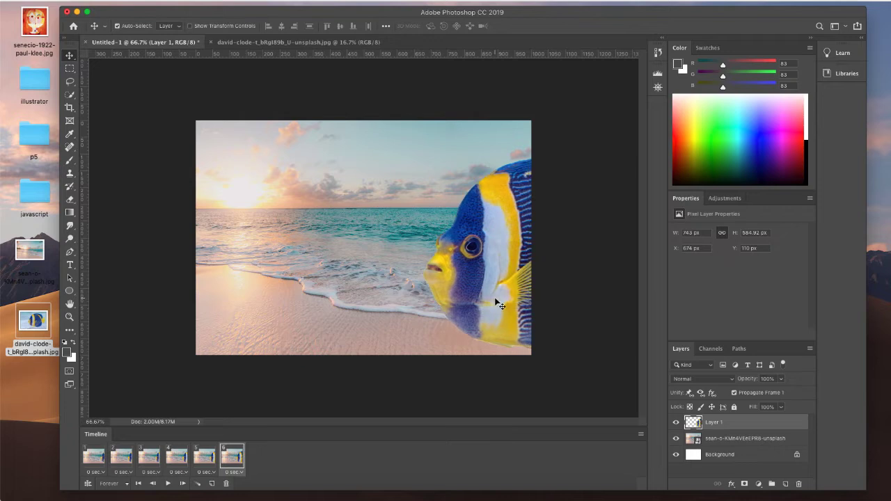
{"action": "left_click", "coordinate": [204, 458]}
{"action": "left_click", "coordinate": [234, 461]}
Step: Add a seventh frame and shift the fish 60 px further left
{"action": "left_click", "coordinate": [211, 483]}
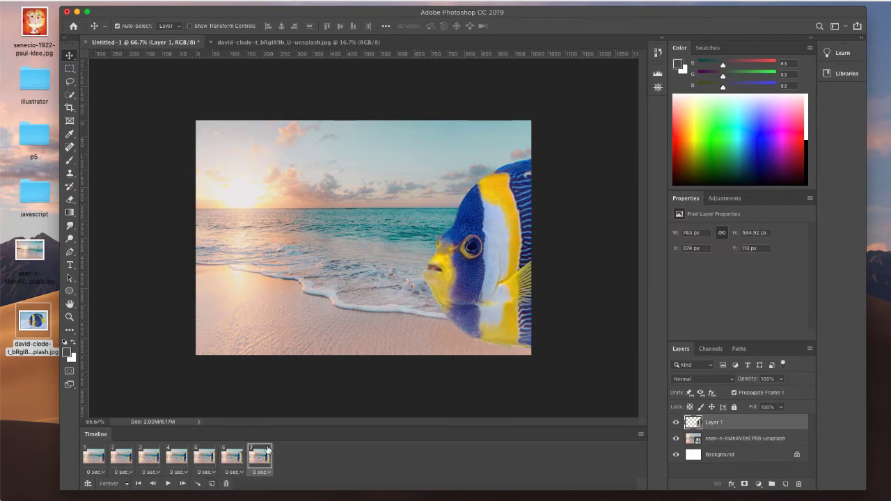
{"action": "key", "text": "shift+Left"}
{"action": "key", "text": "shift+Left"}
{"action": "key", "text": "shift+Left"}
{"action": "key", "text": "shift+Left"}
{"action": "key", "text": "shift+Left"}
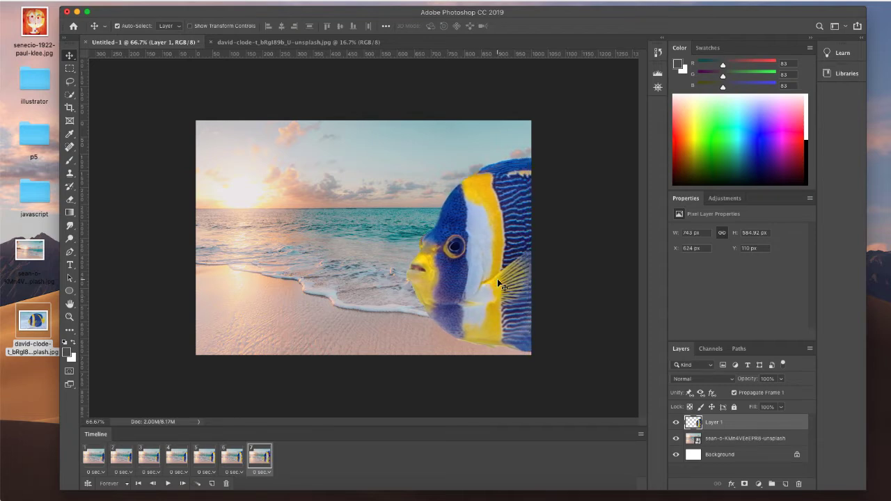
{"action": "key", "text": "shift+Left"}
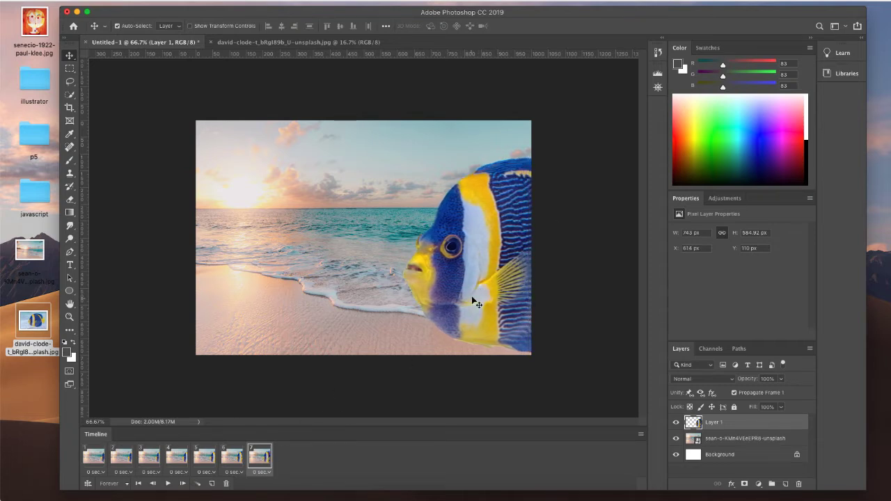
Step: Play and stop the seven-frame animation, and compare the fish's position in the first and last frames
{"action": "left_click", "coordinate": [168, 484]}
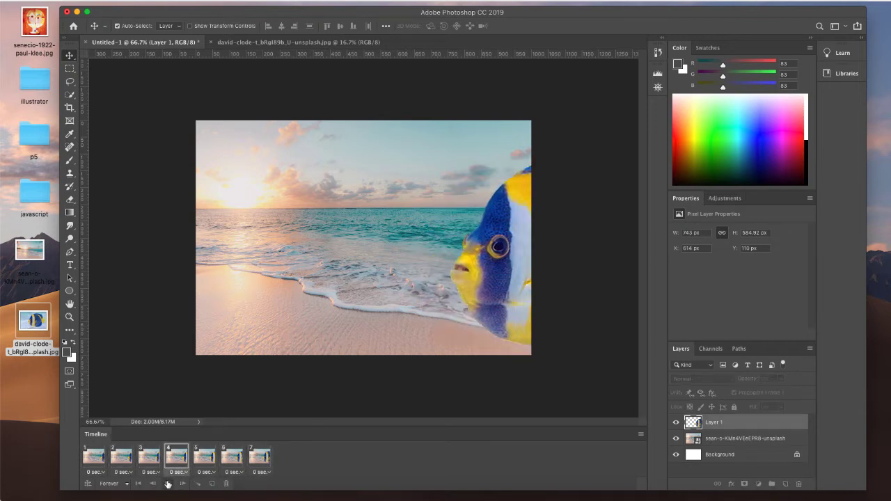
{"action": "left_click", "coordinate": [167, 484]}
{"action": "left_click", "coordinate": [257, 459]}
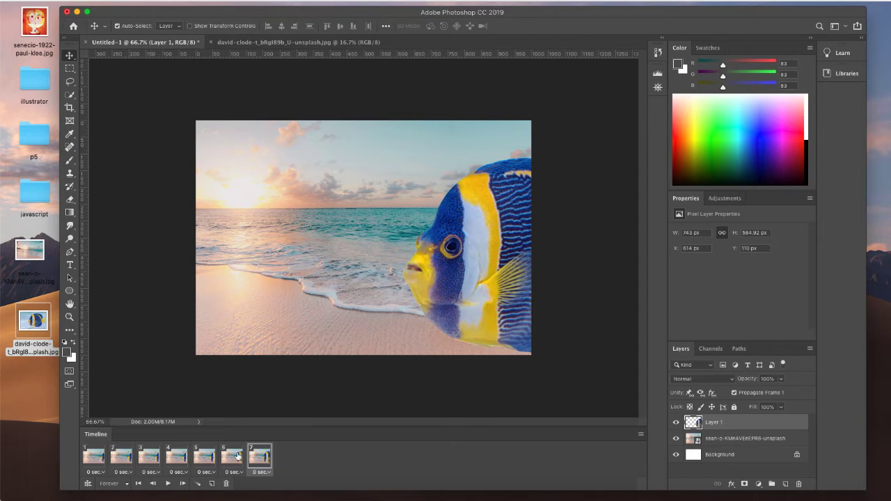
{"action": "left_click", "coordinate": [95, 458]}
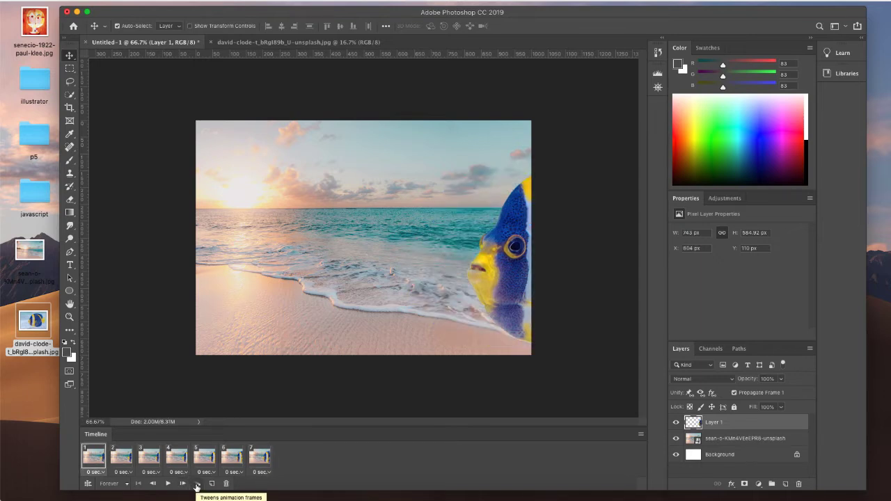
{"action": "left_click", "coordinate": [263, 461]}
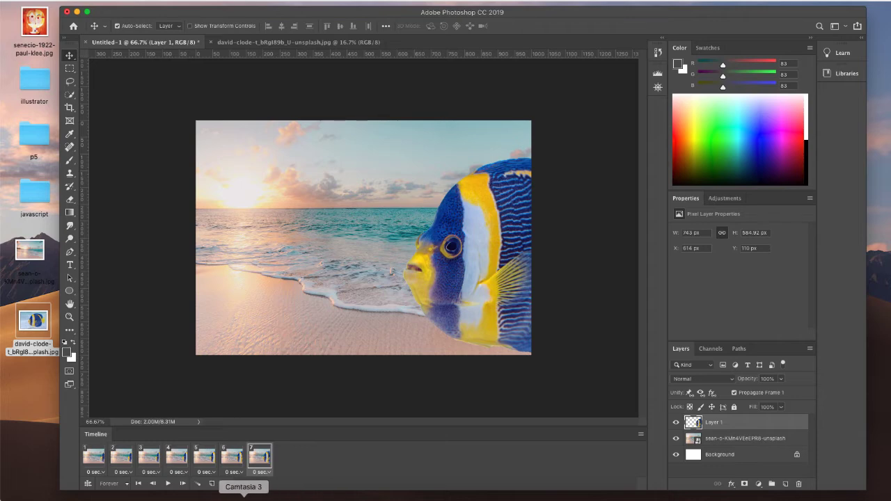
Step: Switch to Chrome and compare the Unsplash photos of the bird over water, the angelfish and the white seagull
{"action": "left_click", "coordinate": [229, 497]}
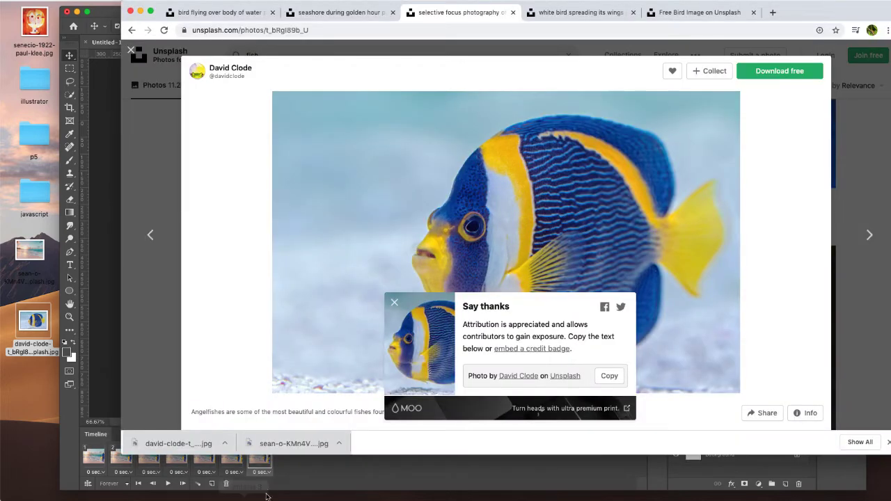
{"action": "left_click", "coordinate": [240, 13]}
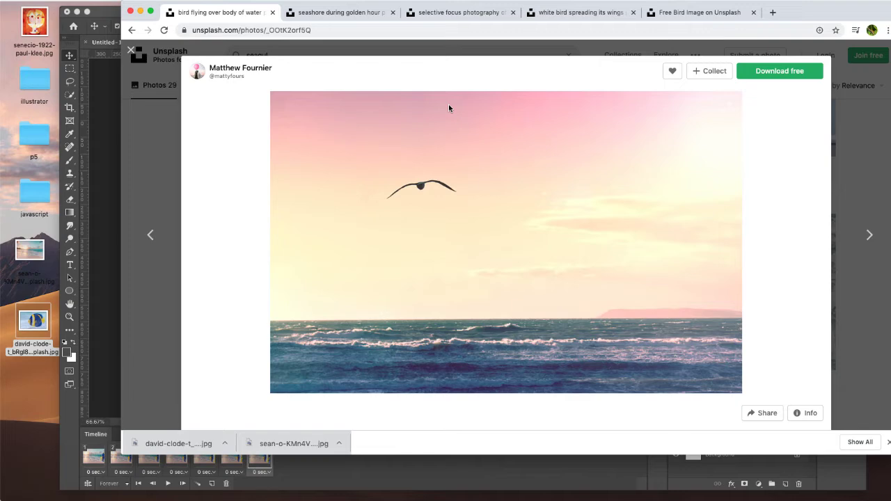
{"action": "left_click", "coordinate": [557, 14]}
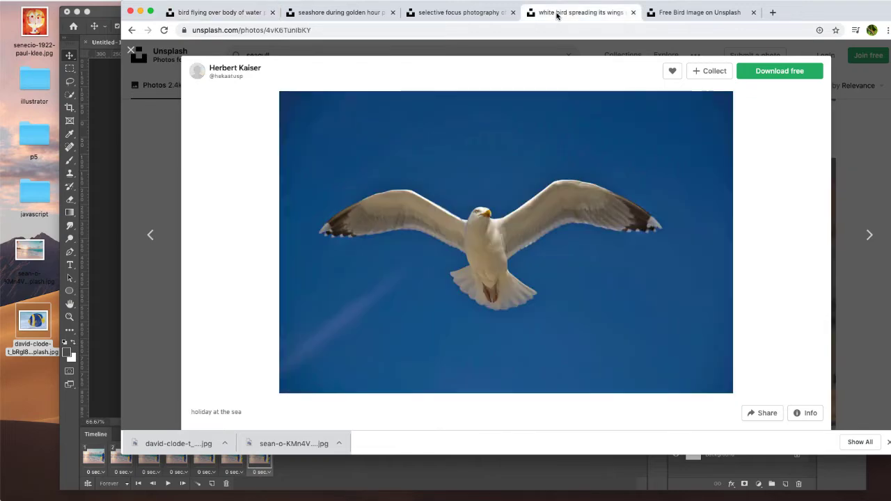
{"action": "left_click", "coordinate": [453, 12]}
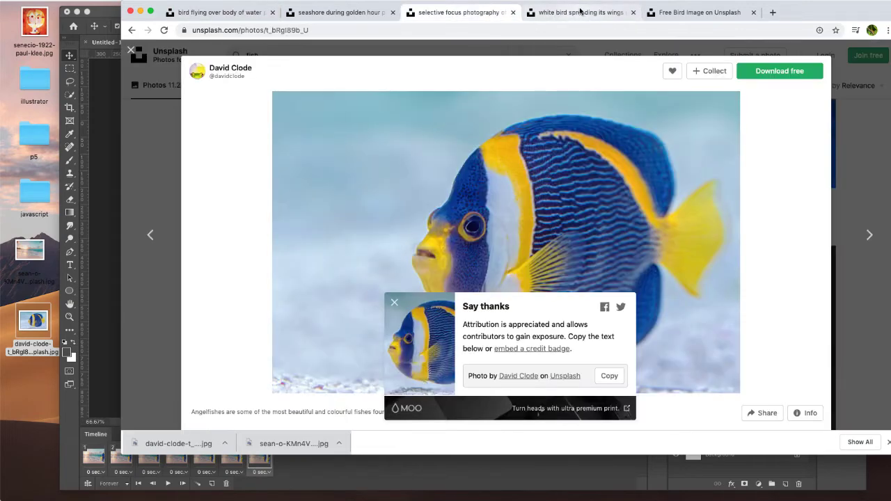
{"action": "left_click", "coordinate": [579, 12]}
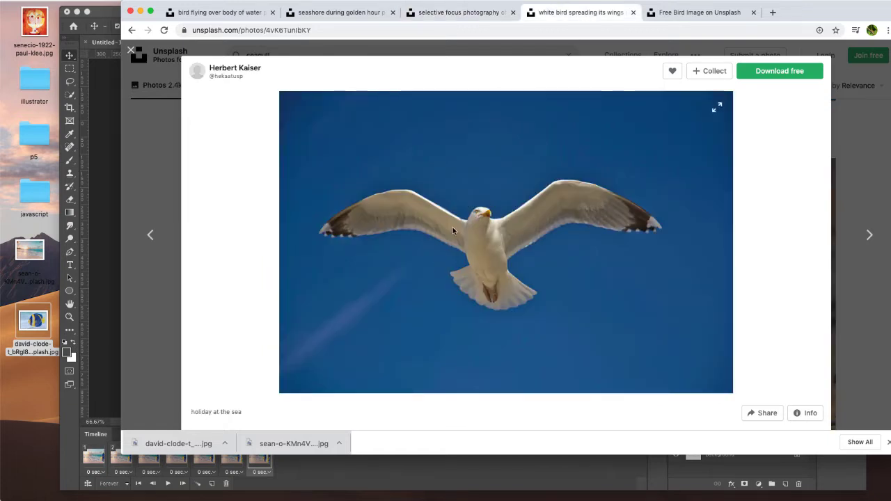
Step: Download the white seagull photo from Unsplash and open the saved file from the desktop in Adobe Photoshop CC 2019
{"action": "left_click", "coordinate": [762, 74]}
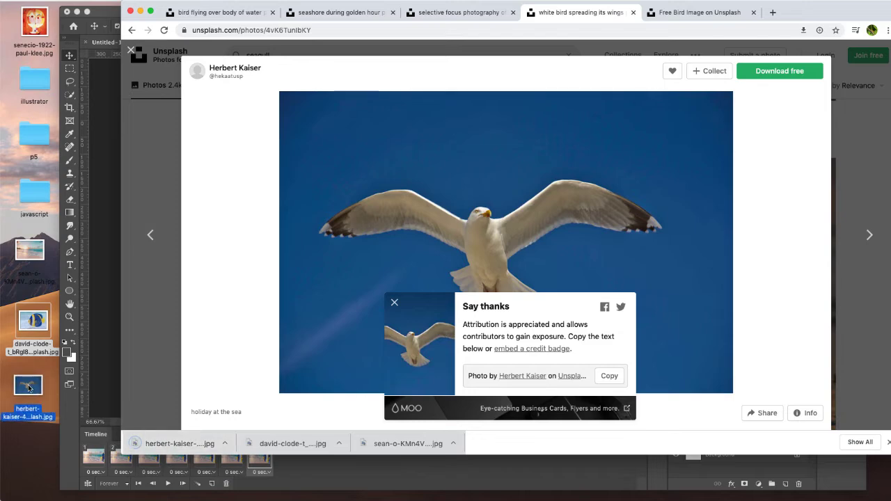
{"action": "right_click", "coordinate": [27, 388]}
{"action": "mouse_move", "coordinate": [76, 280]}
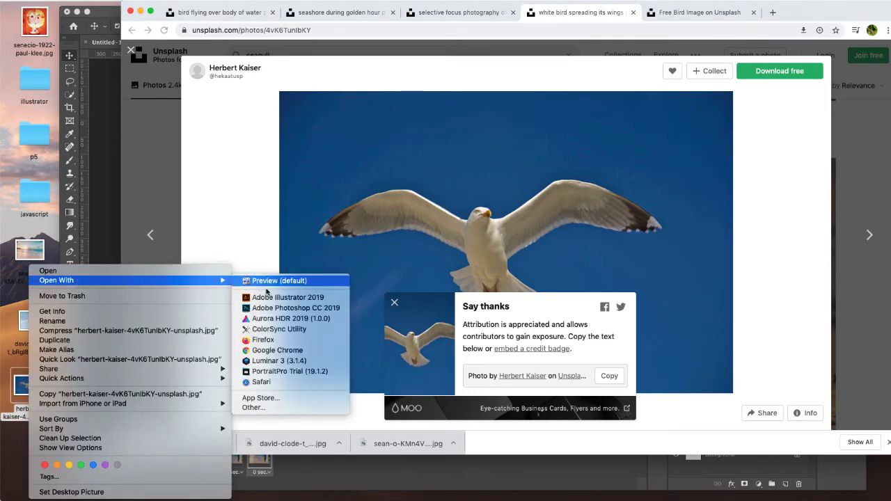
{"action": "left_click", "coordinate": [248, 307]}
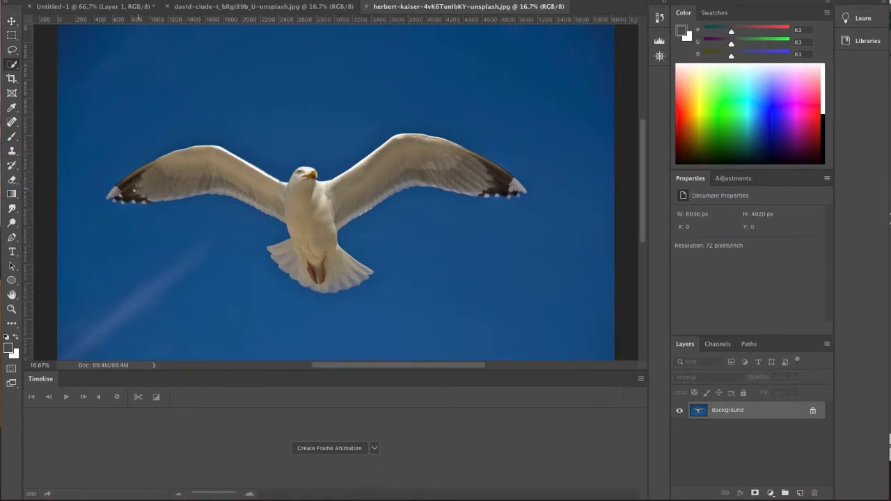
Step: Select the whole seagull with the Quick Selection tool and paste a copy into frame 7 of Untitled-1, shifting it up and left
{"action": "mouse_move", "coordinate": [134, 189]}
{"action": "left_mouse_down"}
{"action": "mouse_move", "coordinate": [166, 170]}
{"action": "mouse_move", "coordinate": [268, 168]}
{"action": "mouse_move", "coordinate": [312, 220]}
{"action": "mouse_move", "coordinate": [363, 189]}
{"action": "mouse_move", "coordinate": [461, 190]}
{"action": "left_mouse_up"}
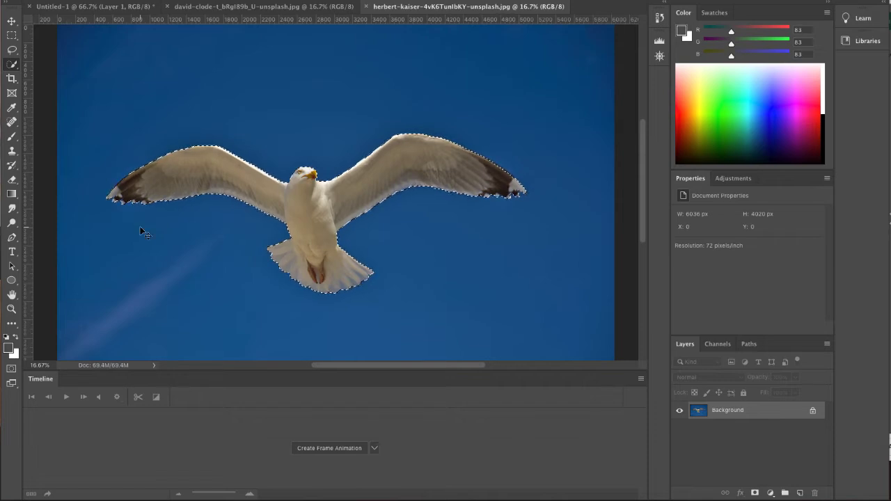
{"action": "left_click", "coordinate": [88, 7]}
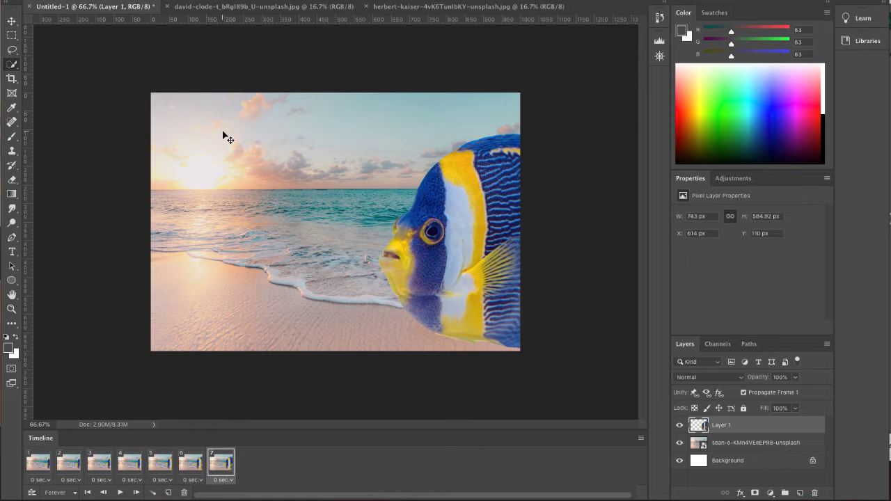
{"action": "key", "text": "ctrl+v"}
{"action": "key", "text": "ctrl+minus"}
{"action": "key", "text": "ctrl+minus"}
{"action": "key", "text": "ctrl+minus"}
{"action": "key", "text": "ctrl+minus"}
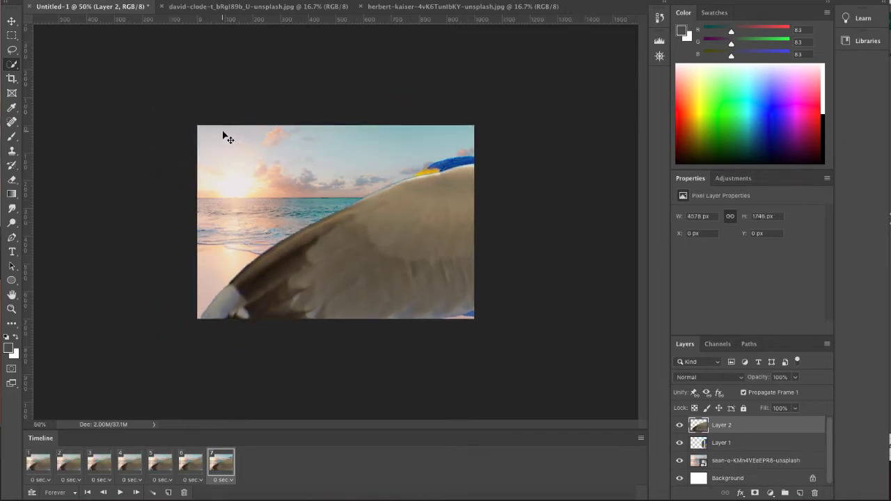
{"action": "left_click", "coordinate": [12, 21]}
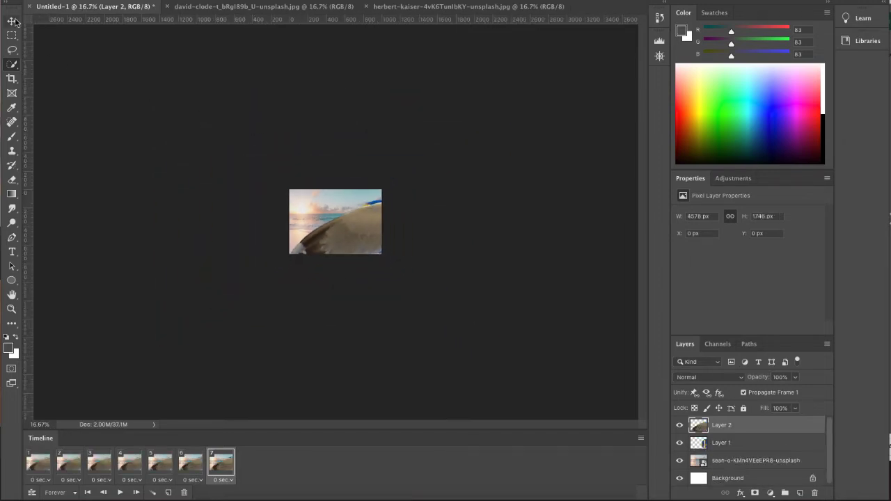
{"action": "mouse_move", "coordinate": [321, 219]}
{"action": "left_mouse_down"}
{"action": "mouse_move", "coordinate": [314, 215]}
{"action": "mouse_move", "coordinate": [322, 205]}
{"action": "left_mouse_up"}
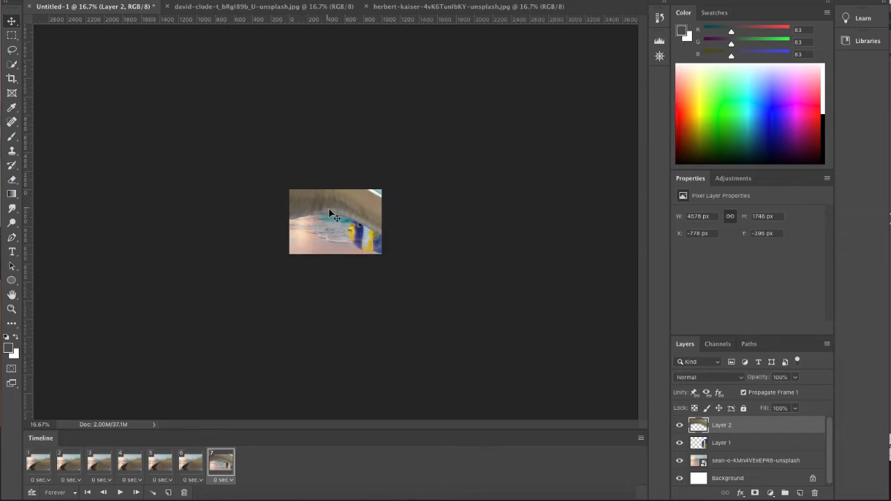
{"action": "key", "text": "ctrl+t"}
{"action": "left_click_drag", "start_coordinate": [238, 166], "coordinate": [393, 242]}
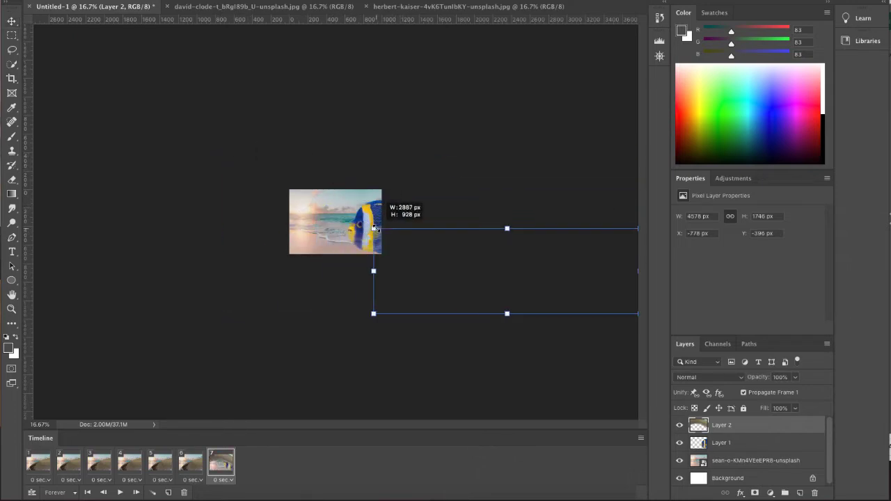
{"action": "left_click_drag", "start_coordinate": [453, 272], "coordinate": [340, 218]}
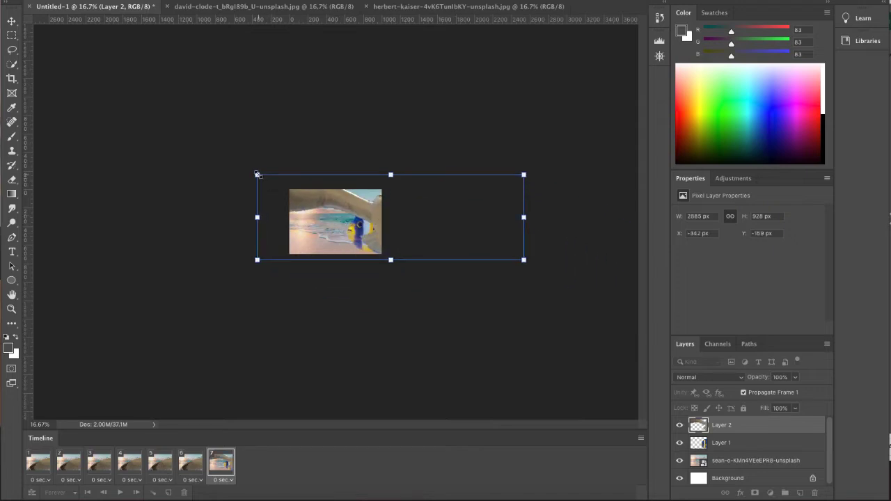
{"action": "left_click_drag", "start_coordinate": [257, 175], "coordinate": [269, 210]}
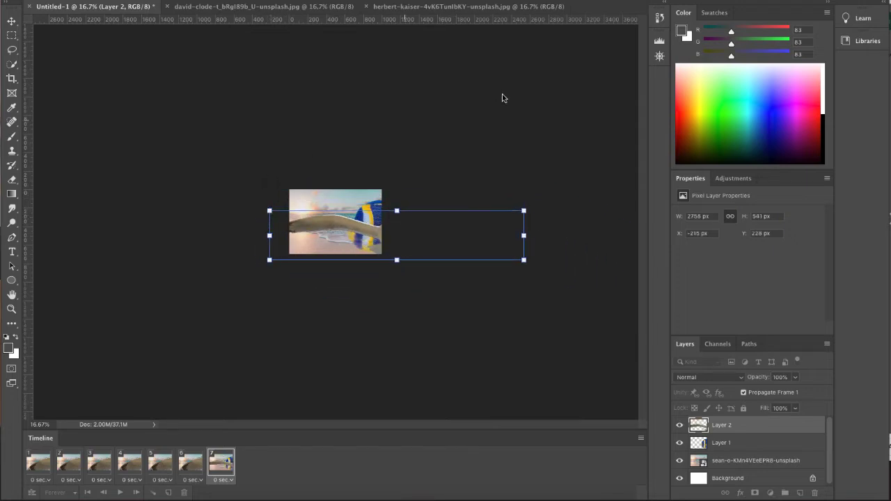
{"action": "key", "text": "Escape"}
Step: Scale the pasted seagull proportionally to about 719 × 274 px and place it in the sky at about X -115, Y 51 px
{"action": "key", "text": "ctrl+t"}
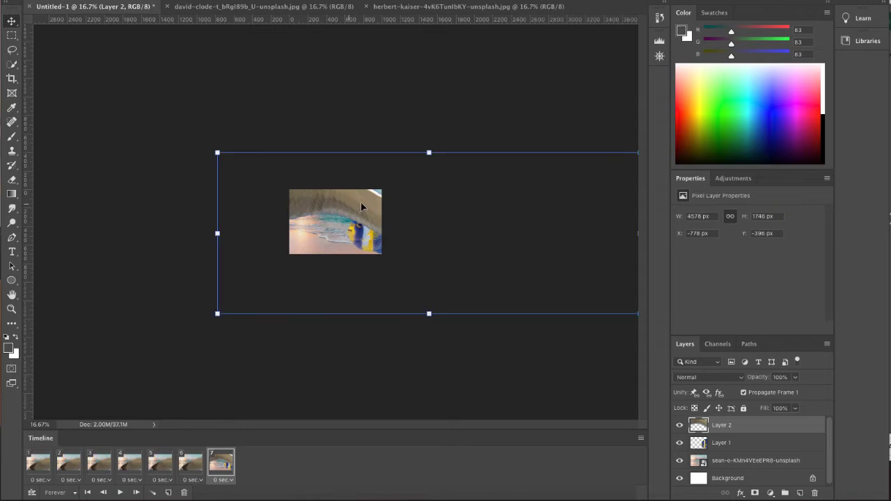
{"action": "left_click_drag", "start_coordinate": [217, 152], "coordinate": [362, 209]}
{"action": "left_click_drag", "start_coordinate": [425, 252], "coordinate": [315, 216]}
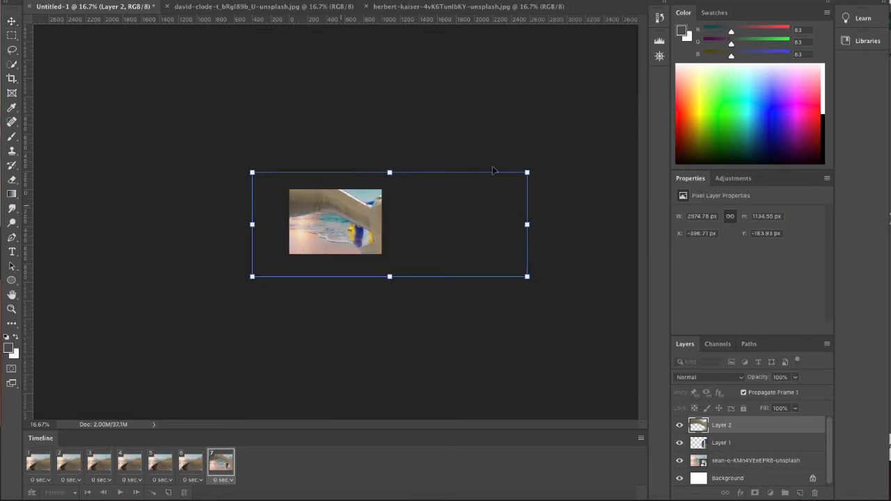
{"action": "left_click_drag", "start_coordinate": [524, 171], "coordinate": [317, 210]}
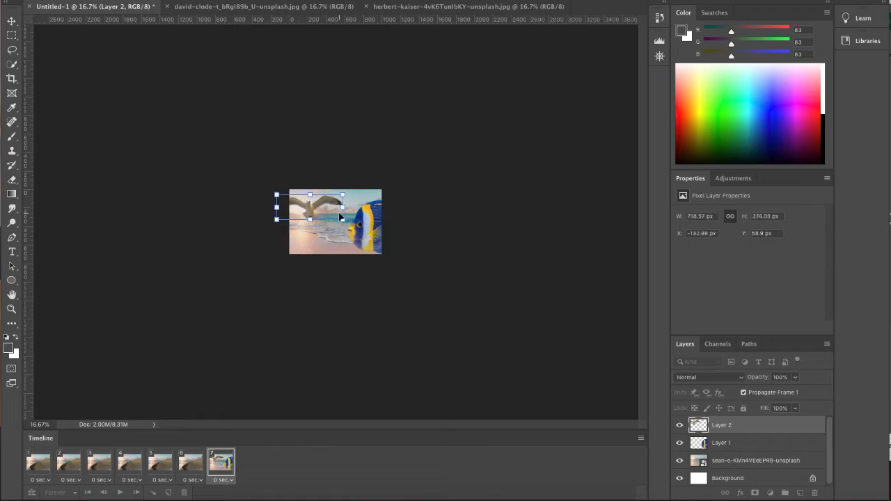
{"action": "key", "text": "Return"}
{"action": "key", "text": "super+plus"}
{"action": "key", "text": "super+plus"}
{"action": "key", "text": "super+plus"}
{"action": "key", "text": "super+plus"}
{"action": "key", "text": "super+plus"}
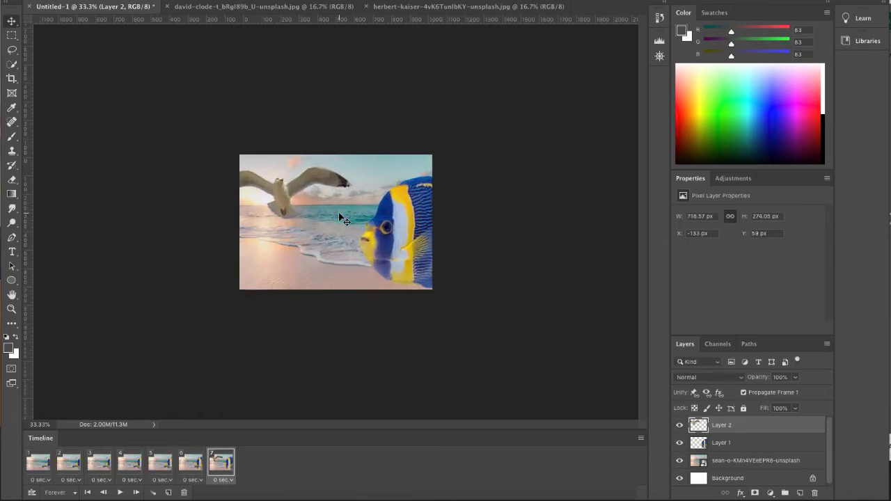
{"action": "left_click_drag", "start_coordinate": [235, 167], "coordinate": [243, 163]}
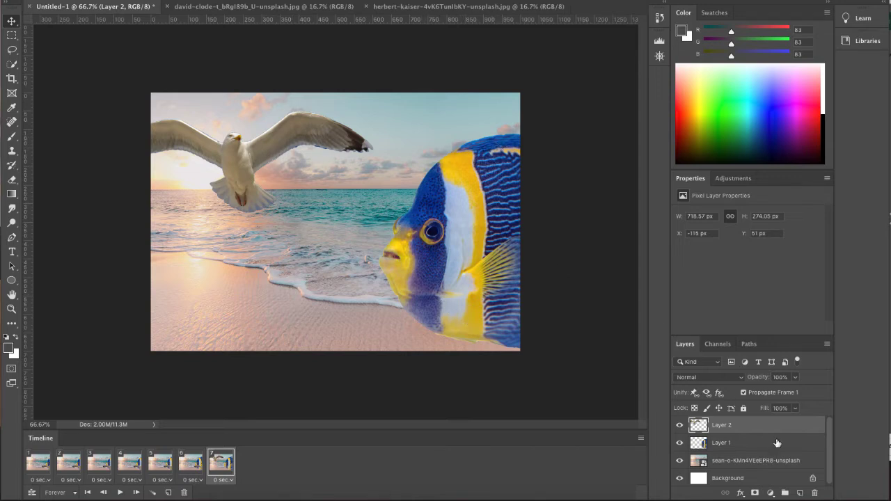
Step: Add frames 8, 9 and 10 to the animation and select frame 9
{"action": "key", "text": "m"}
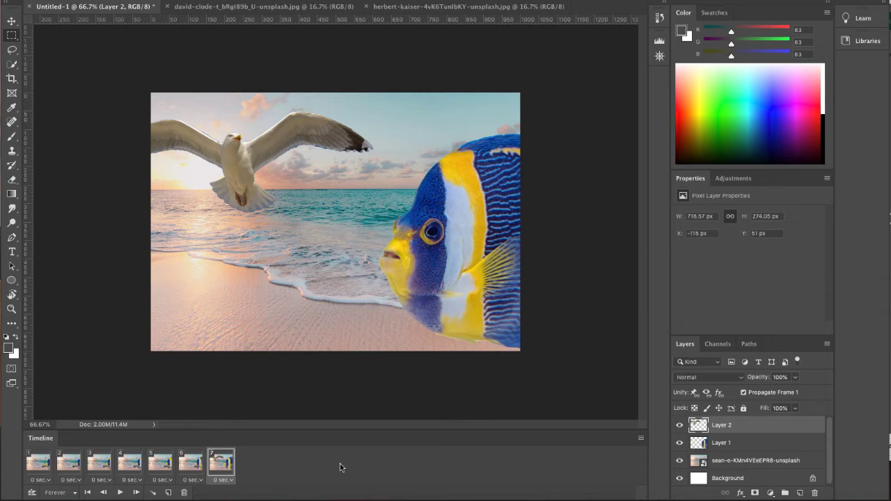
{"action": "left_click", "coordinate": [168, 492]}
{"action": "left_click", "coordinate": [167, 493]}
{"action": "left_click", "coordinate": [168, 493]}
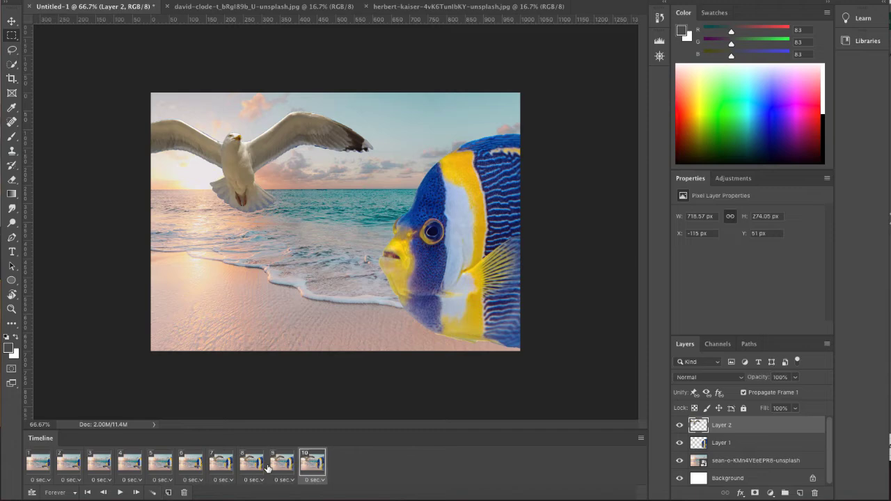
{"action": "left_click", "coordinate": [281, 465]}
{"action": "right_click", "coordinate": [750, 426]}
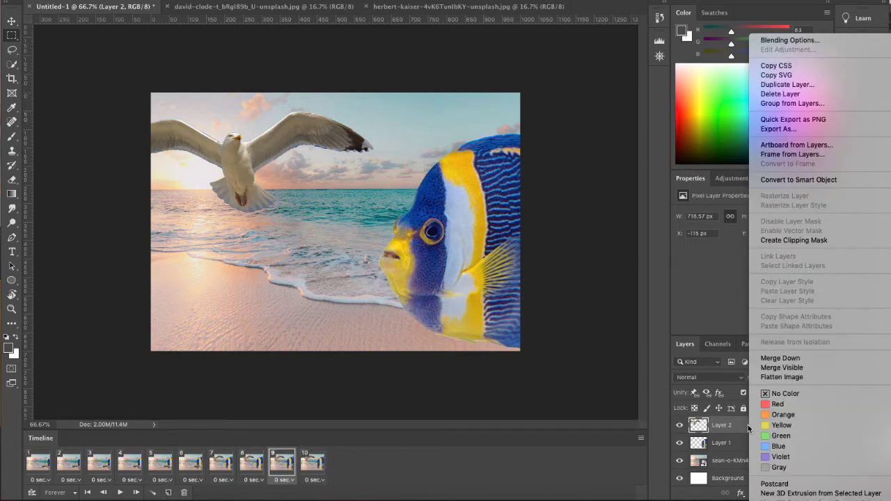
{"action": "left_click", "coordinate": [786, 85]}
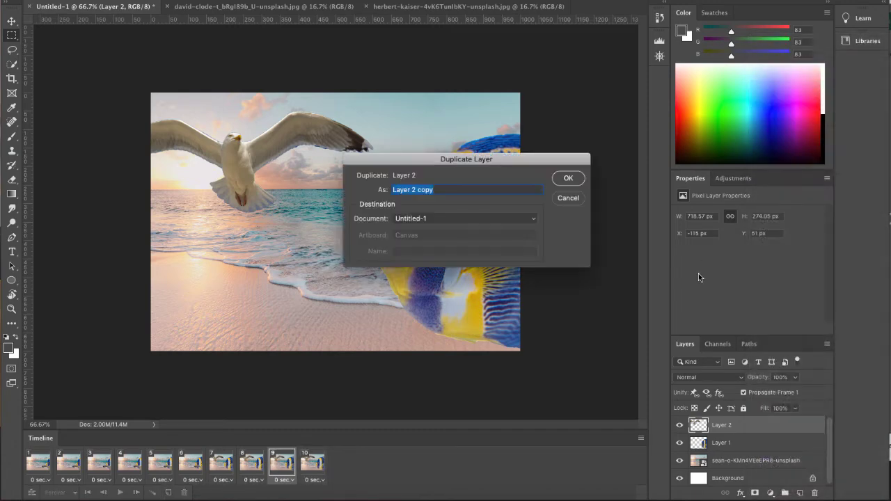
{"action": "left_click", "coordinate": [567, 198]}
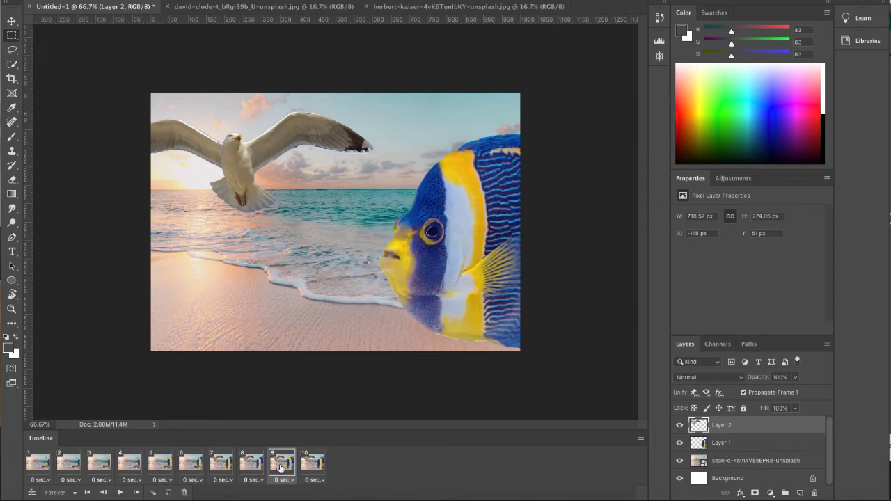
Step: Duplicate the seagull layer, Layer 2, as Layer 2 copy within the Untitled-1 document
{"action": "right_click", "coordinate": [741, 431]}
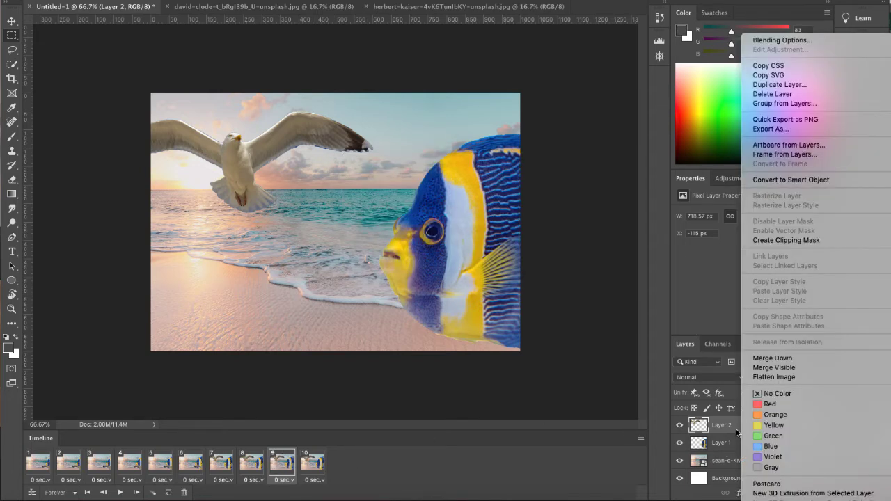
{"action": "key", "text": "Return"}
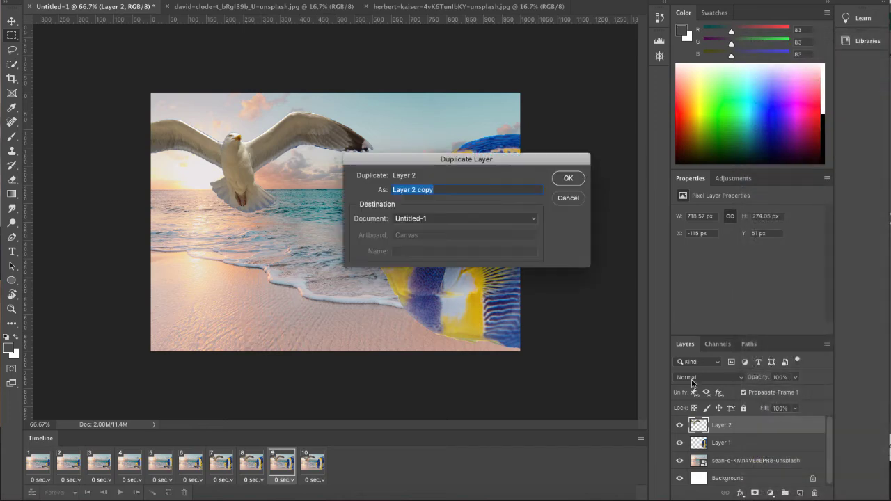
{"action": "left_click", "coordinate": [556, 182]}
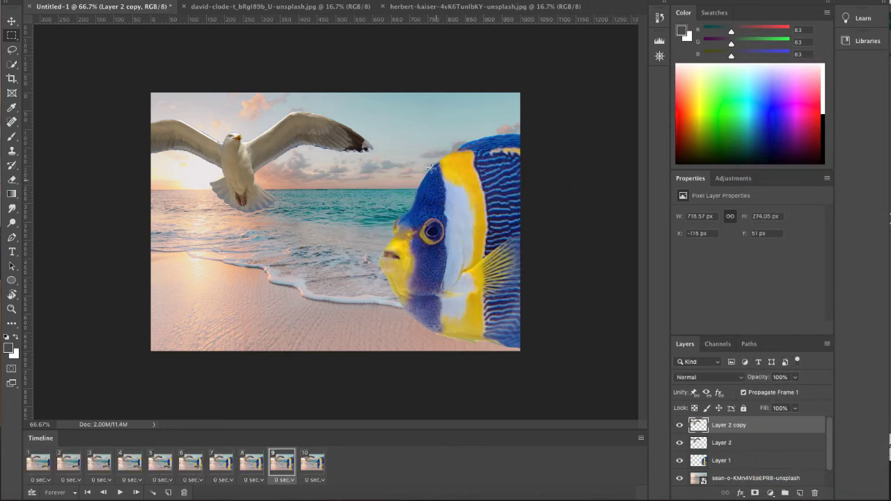
Step: Shrink the copied seagull to about 648 × 247 px over the original, and hide Layer 2 in frame 9
{"action": "key", "text": "v"}
{"action": "left_click_drag", "start_coordinate": [375, 109], "coordinate": [353, 120]}
{"action": "left_click_drag", "start_coordinate": [302, 136], "coordinate": [310, 135]}
{"action": "left_click_drag", "start_coordinate": [360, 115], "coordinate": [329, 133]}
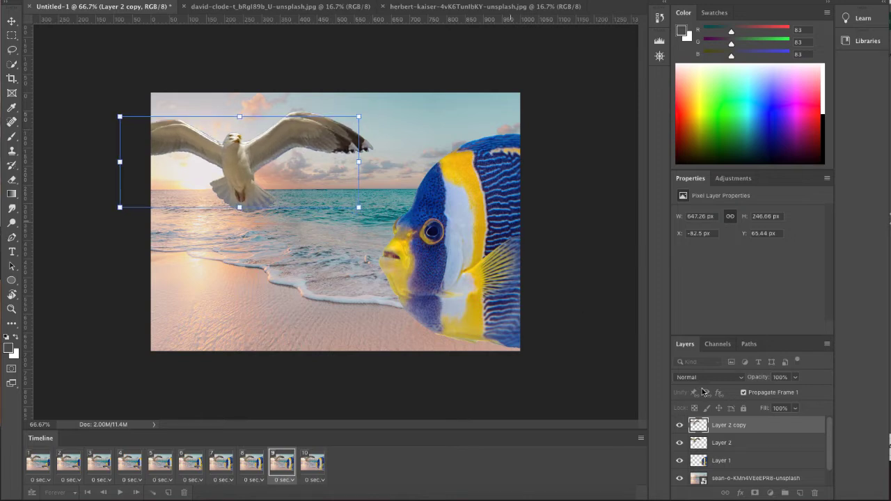
{"action": "key", "text": "Return"}
{"action": "left_click", "coordinate": [680, 442]}
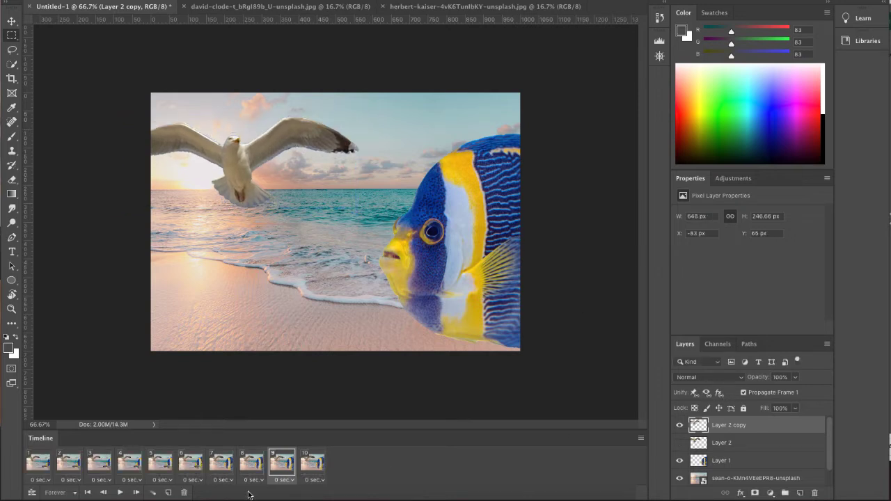
Step: In frame 8, hide Layer 2 and duplicate Layer 2 copy as Layer 2 copy 2
{"action": "left_click", "coordinate": [253, 463]}
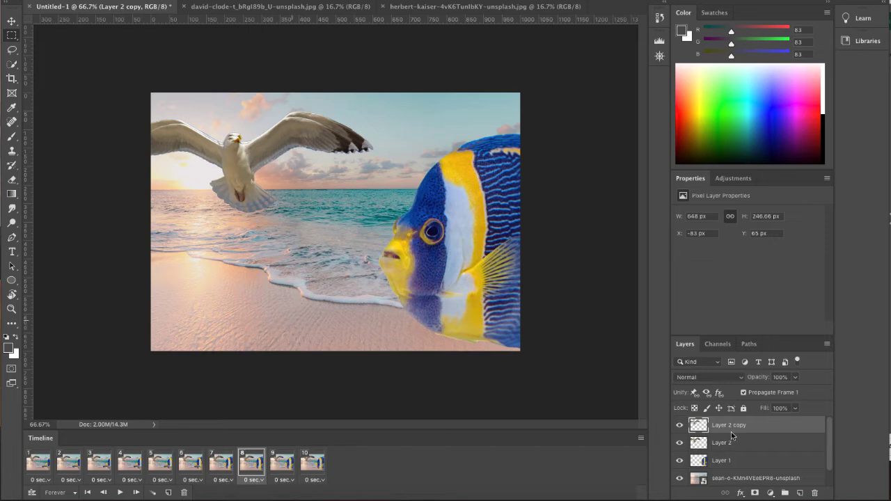
{"action": "left_click", "coordinate": [679, 445]}
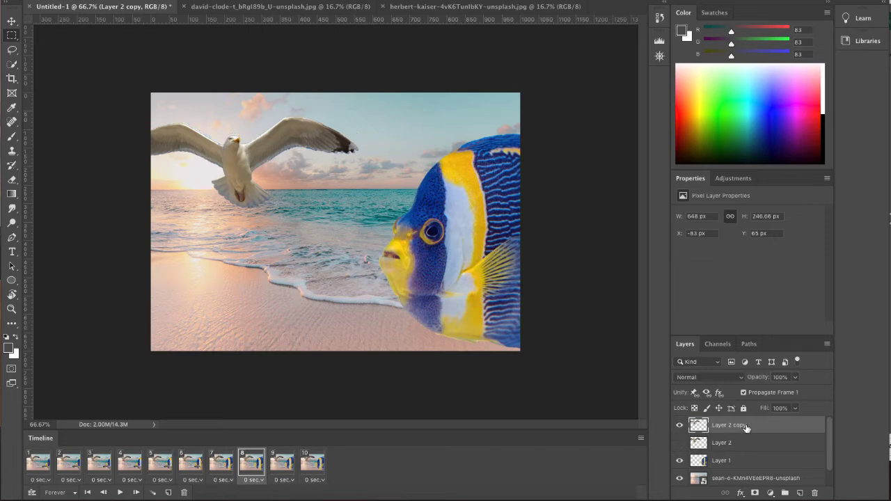
{"action": "right_click", "coordinate": [761, 427]}
{"action": "left_click", "coordinate": [515, 157]}
{"action": "left_click", "coordinate": [567, 181]}
Step: Shrink the new seagull copy to about 537 × 204 px, align it over the previous bird, and hide Layer 2 copy in frame 8
{"action": "key", "text": "v"}
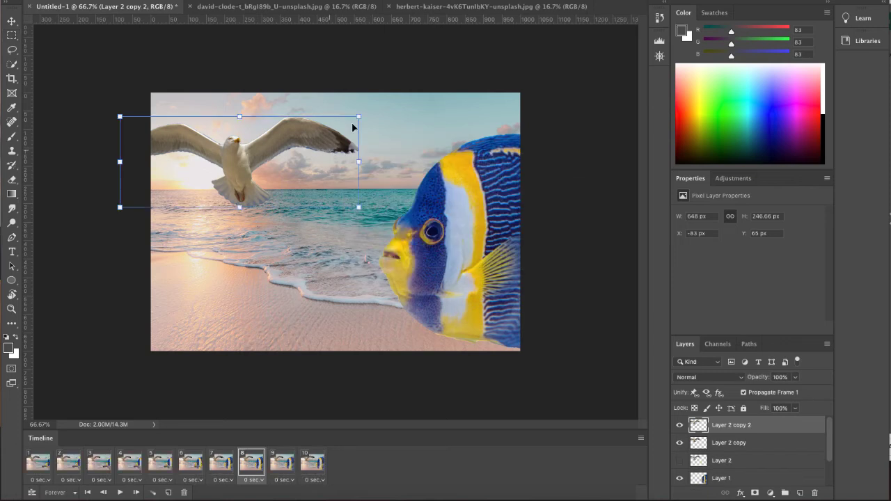
{"action": "left_click_drag", "start_coordinate": [359, 116], "coordinate": [319, 132]}
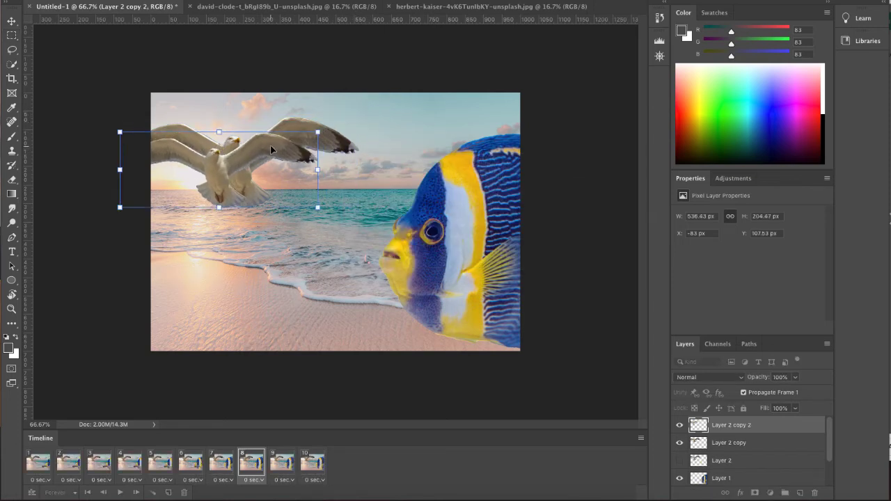
{"action": "left_click_drag", "start_coordinate": [268, 145], "coordinate": [286, 140]}
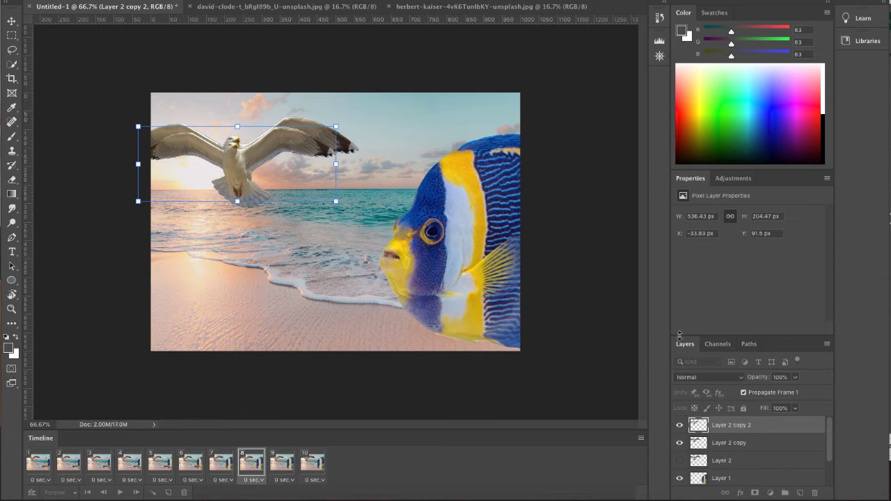
{"action": "key", "text": "Return"}
{"action": "left_click", "coordinate": [680, 443]}
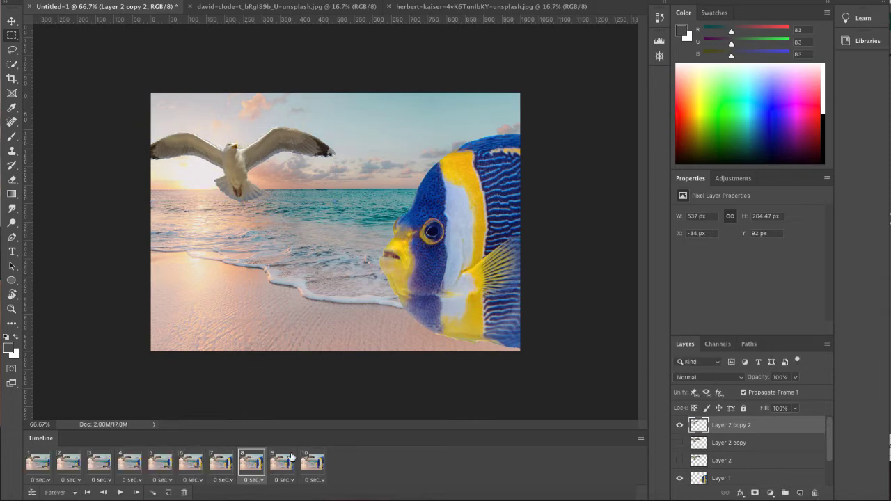
Step: In frame 7, hide Layer 2 copy and Layer 2, and duplicate Layer 2 copy 2 as Layer 2 copy 3
{"action": "left_click", "coordinate": [230, 467]}
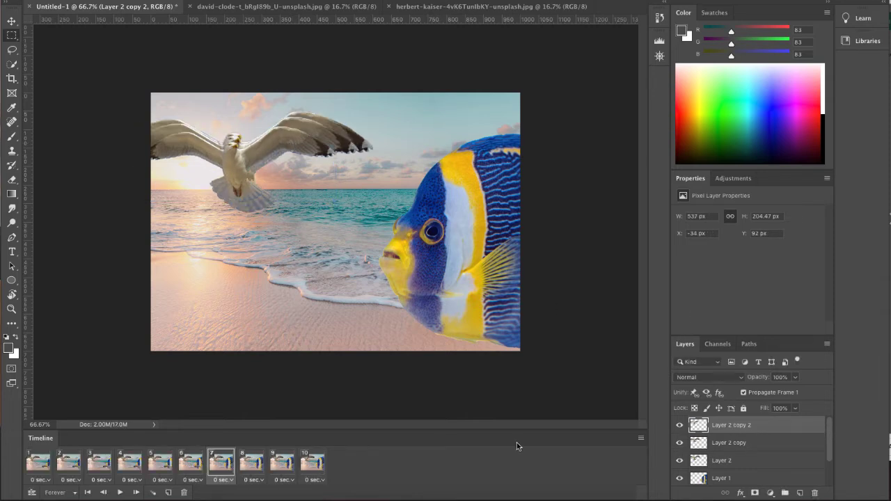
{"action": "left_click", "coordinate": [680, 444]}
{"action": "left_click", "coordinate": [680, 461]}
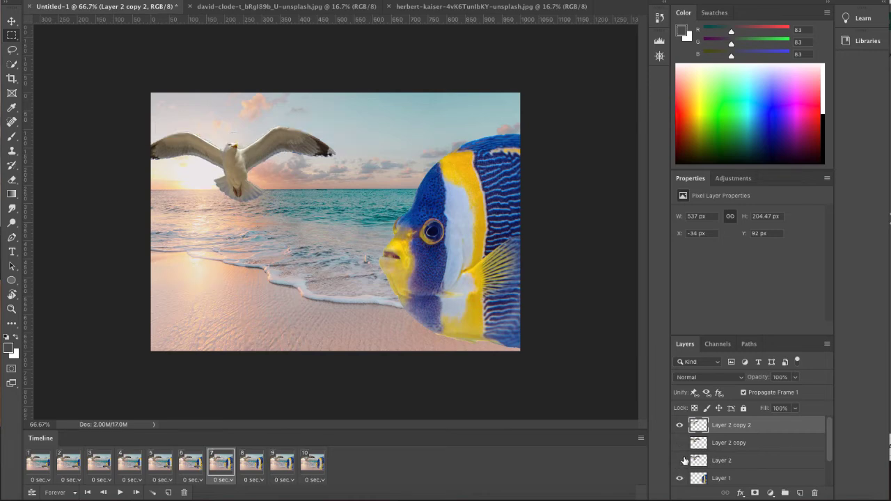
{"action": "right_click", "coordinate": [766, 425]}
{"action": "left_click", "coordinate": [829, 84]}
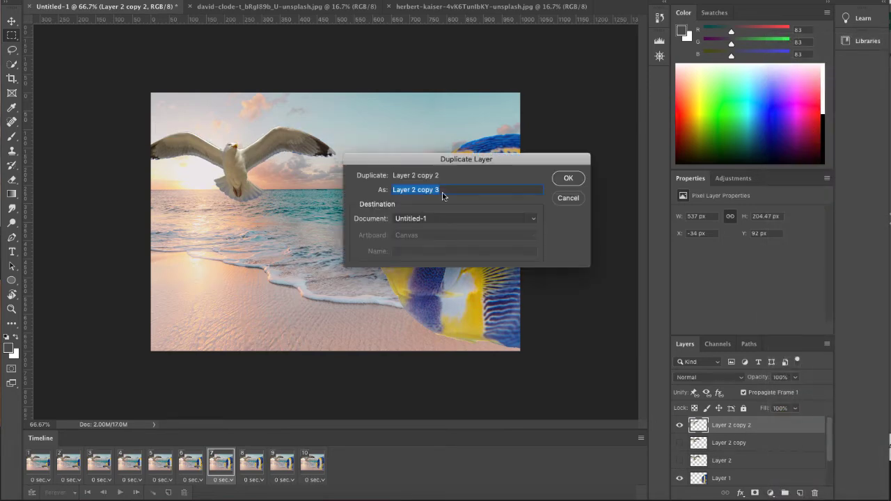
{"action": "left_click", "coordinate": [573, 178]}
Step: Shrink Layer 2 copy 3 to about 457 × 173 px over the previous bird, and hide Layer 2 copy 2 in frame 7
{"action": "key", "text": "v"}
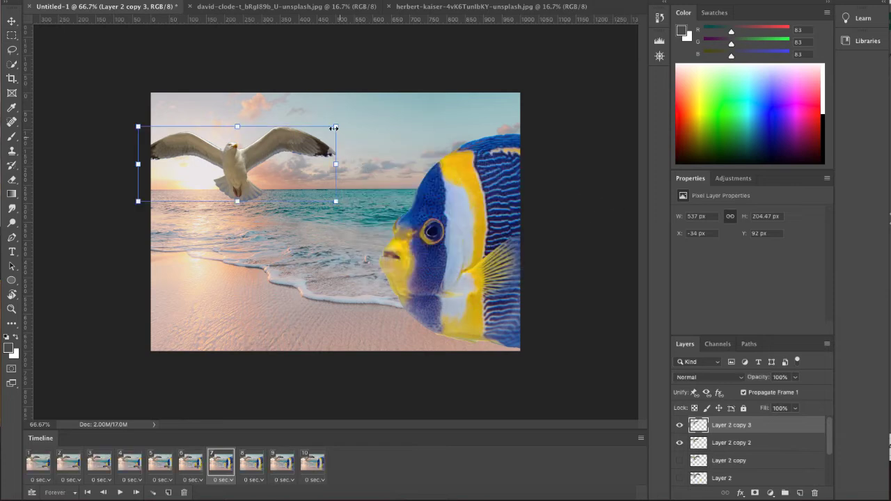
{"action": "left_click_drag", "start_coordinate": [338, 126], "coordinate": [319, 133]}
{"action": "key", "text": "Return"}
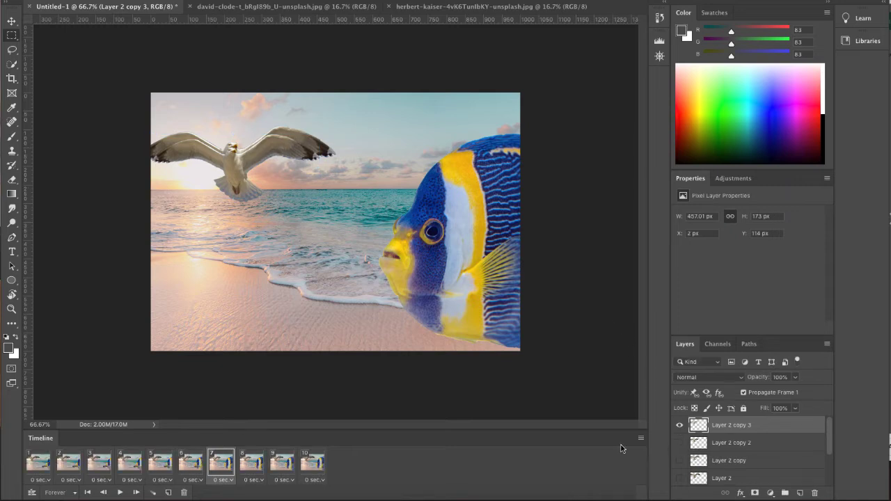
Step: Preview the animation, and hide Layer 2 and its three copies in frames 1 through 6
{"action": "left_click", "coordinate": [119, 492]}
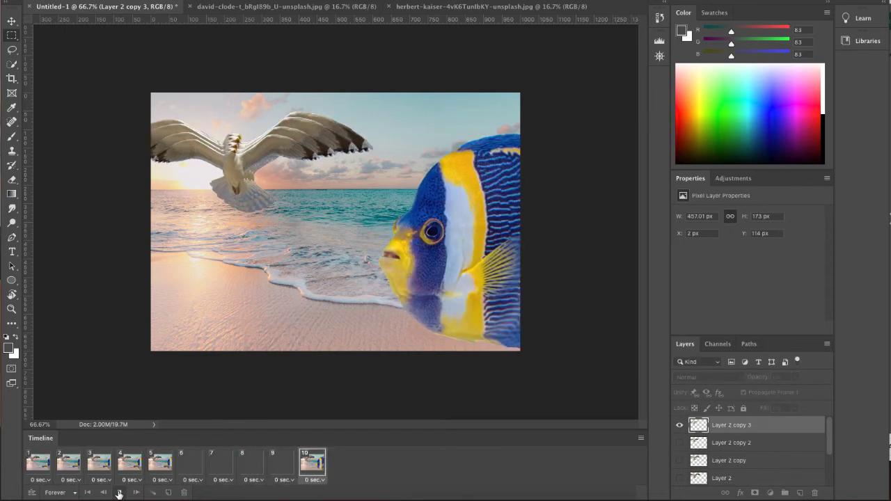
{"action": "left_click", "coordinate": [121, 492]}
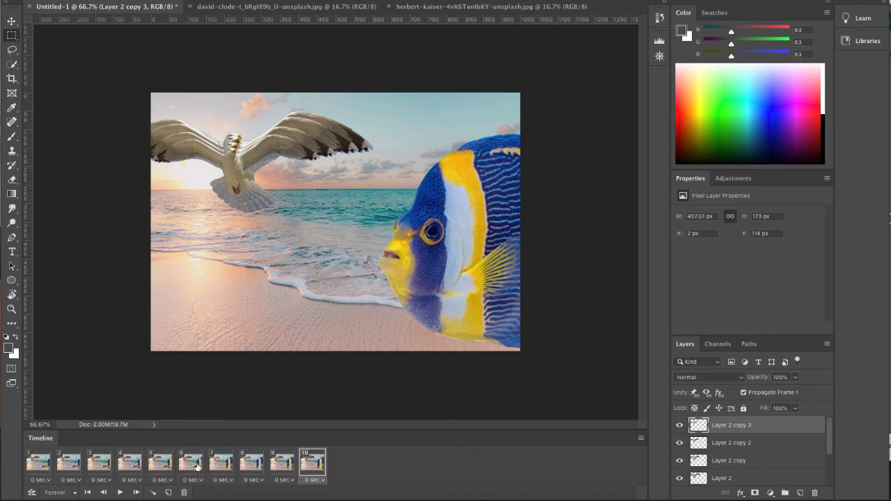
{"action": "left_click", "coordinate": [192, 462]}
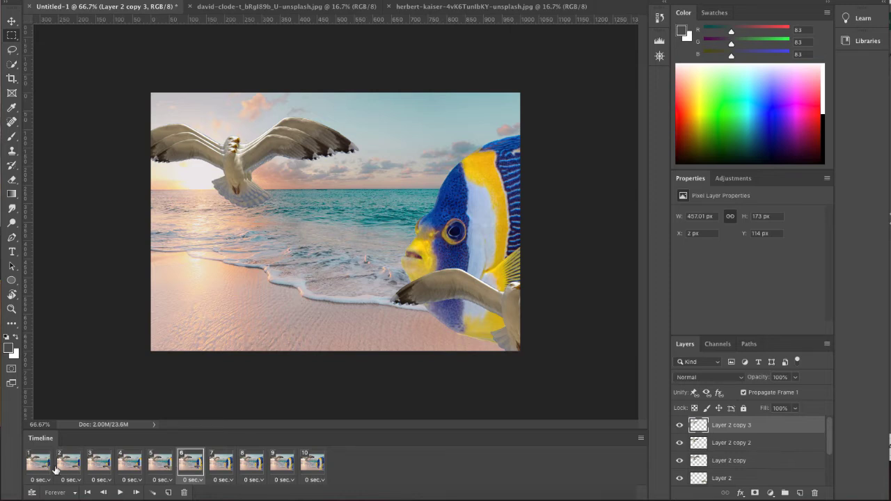
{"action": "left_click", "coordinate": [678, 427]}
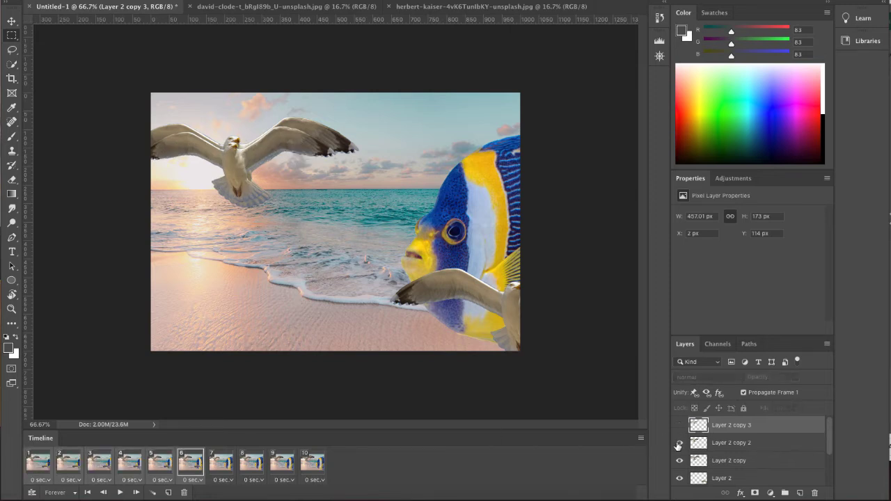
{"action": "left_click", "coordinate": [679, 444]}
{"action": "left_click", "coordinate": [678, 461]}
{"action": "left_click", "coordinate": [678, 479]}
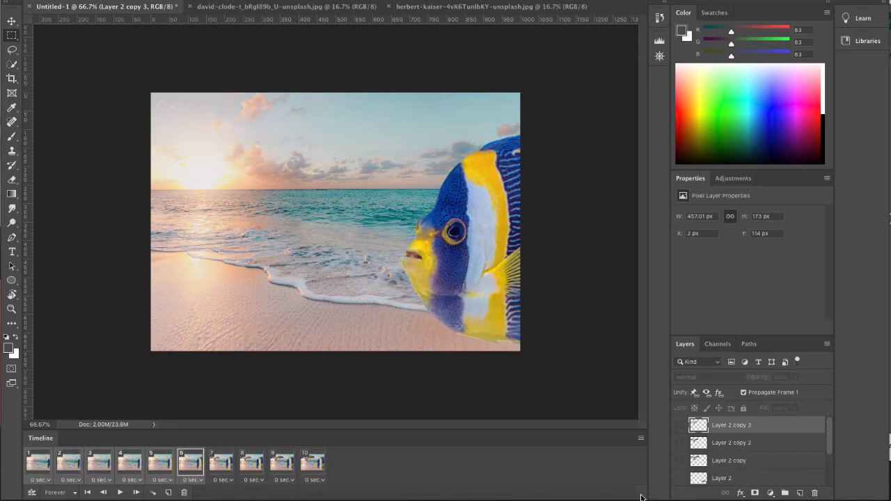
{"action": "left_click", "coordinate": [679, 479]}
{"action": "left_click", "coordinate": [679, 478]}
Step: Play the animation from frame 1 and stop it to check the seagull frames
{"action": "left_click", "coordinate": [44, 466]}
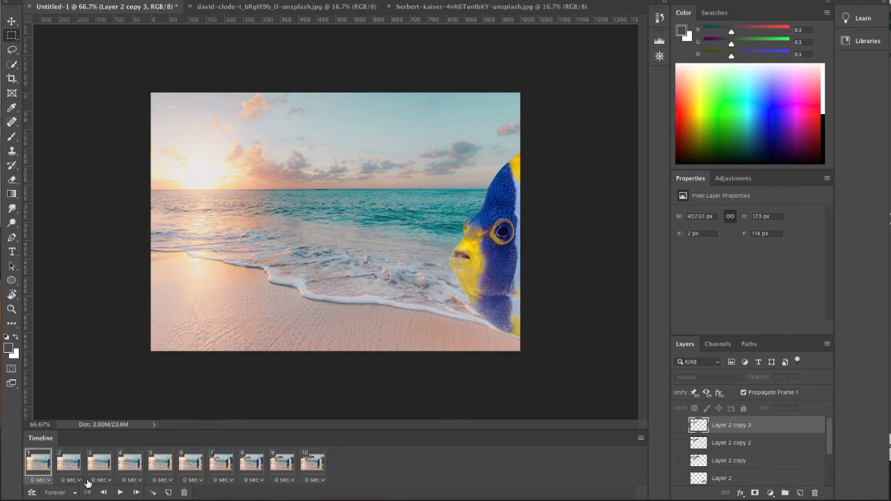
{"action": "left_click", "coordinate": [123, 492]}
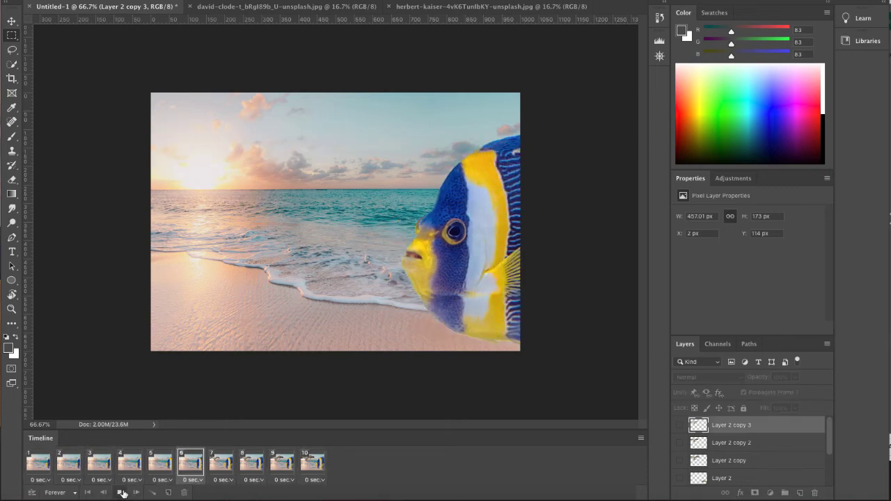
{"action": "left_click", "coordinate": [120, 492]}
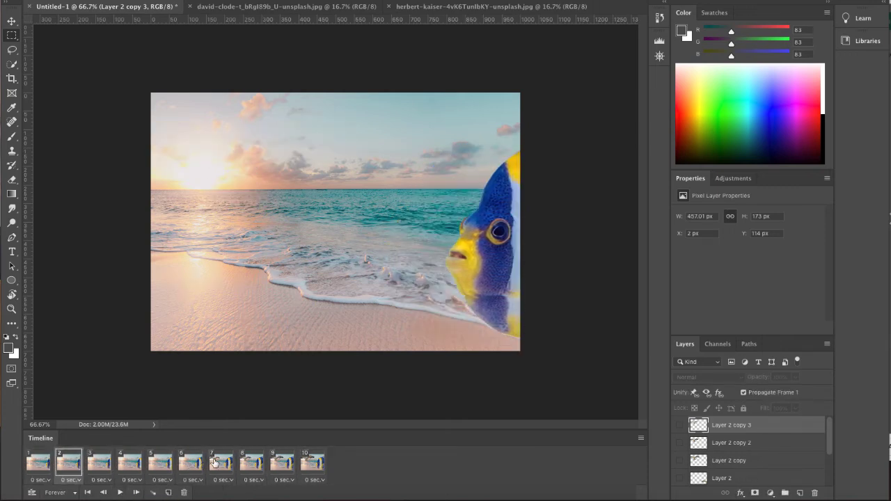
Step: Leave one seagull layer visible per frame: Layer 2 copy 2 in frame 8, Layer 2 copy in frame 9, Layer 2 in frame 10
{"action": "left_click", "coordinate": [221, 463]}
{"action": "left_click", "coordinate": [250, 463]}
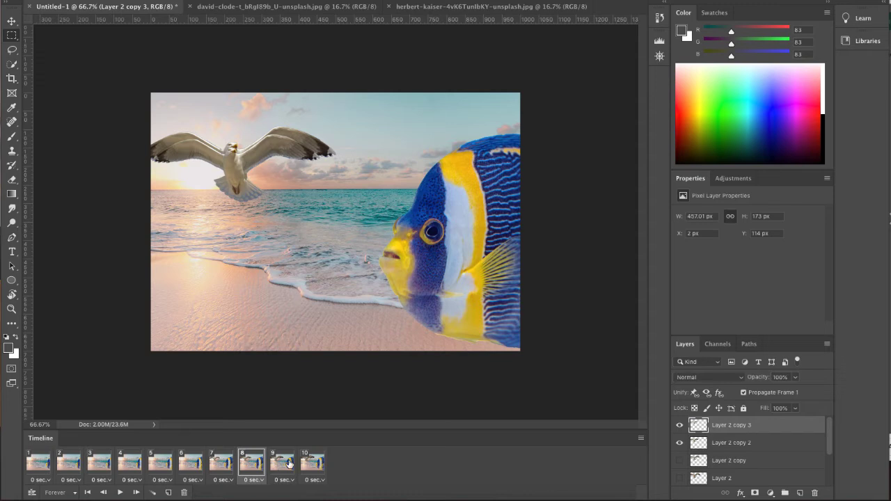
{"action": "left_click", "coordinate": [678, 445]}
{"action": "left_click", "coordinate": [680, 443]}
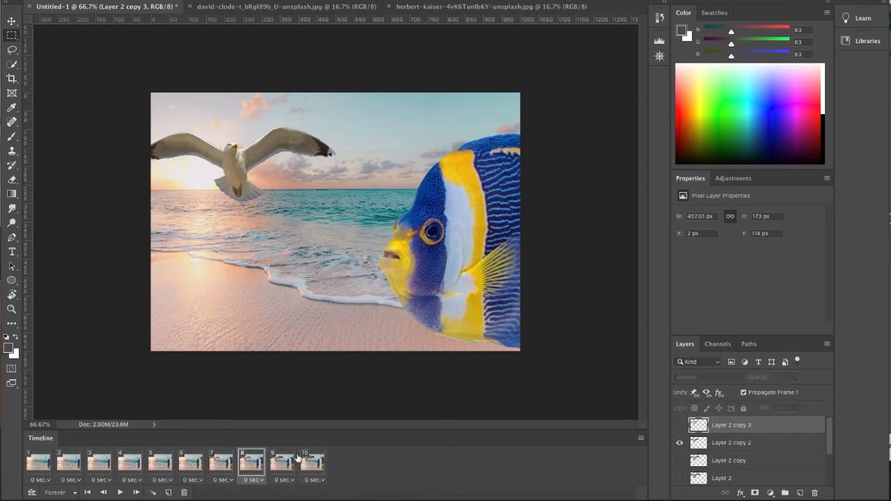
{"action": "left_click", "coordinate": [282, 462]}
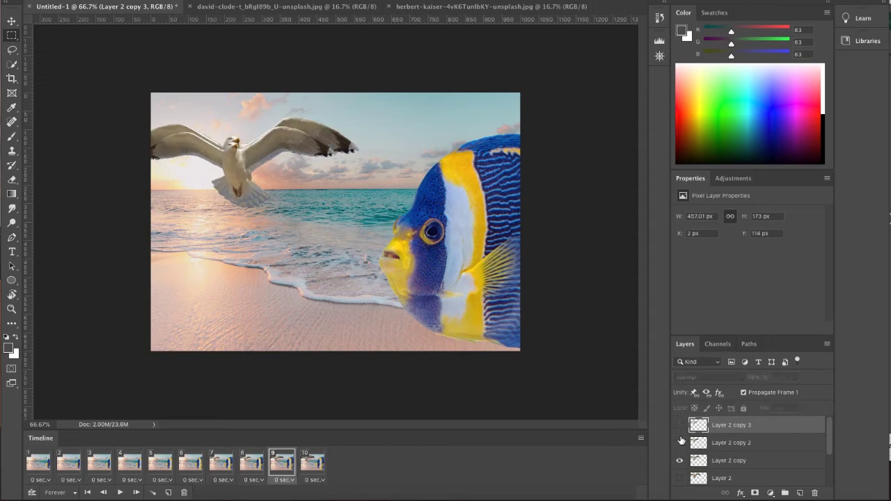
{"action": "left_click", "coordinate": [313, 462]}
{"action": "key", "text": "space"}
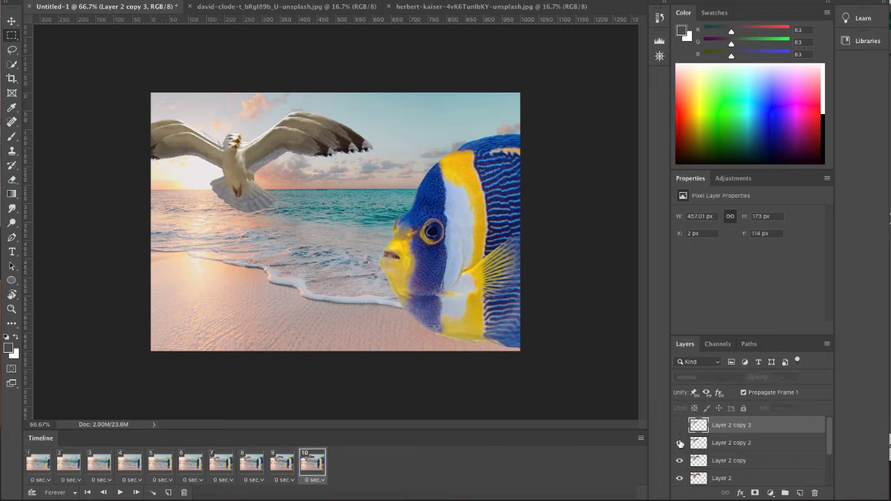
Step: Preview the animation, and duplicate frame 10 as frame 11
{"action": "left_click", "coordinate": [120, 492]}
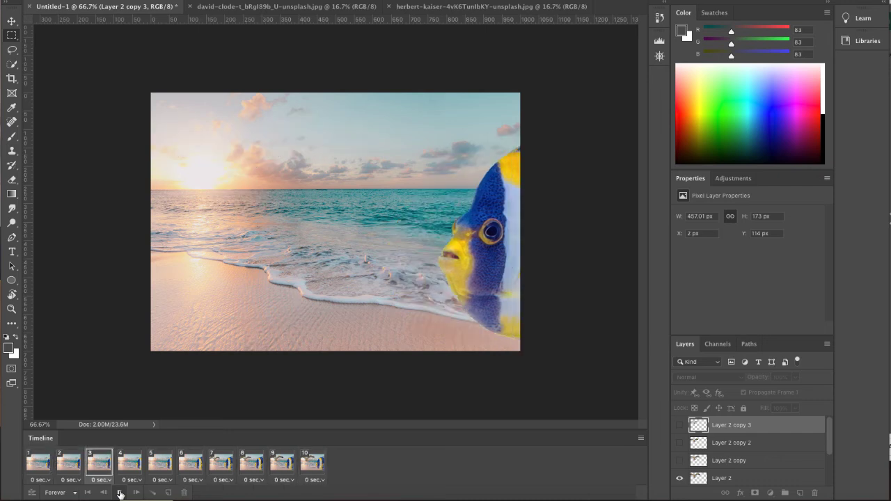
{"action": "left_click", "coordinate": [121, 492]}
{"action": "left_click", "coordinate": [318, 466]}
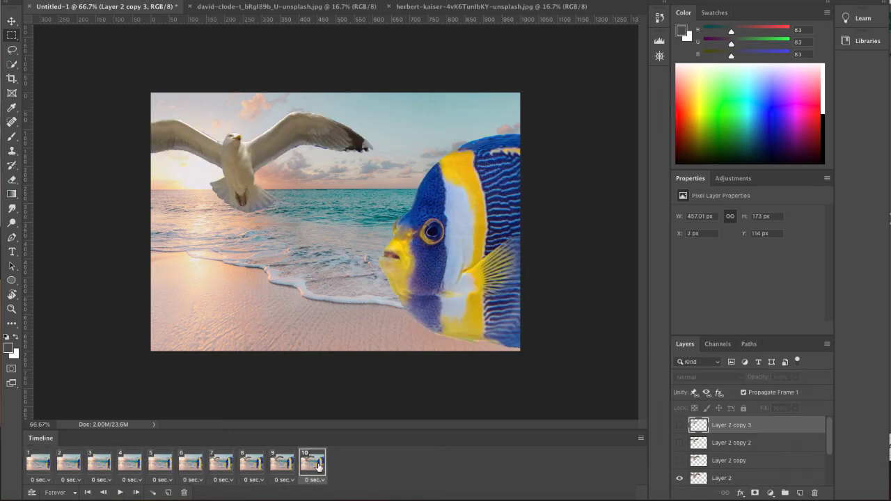
{"action": "left_click", "coordinate": [167, 493]}
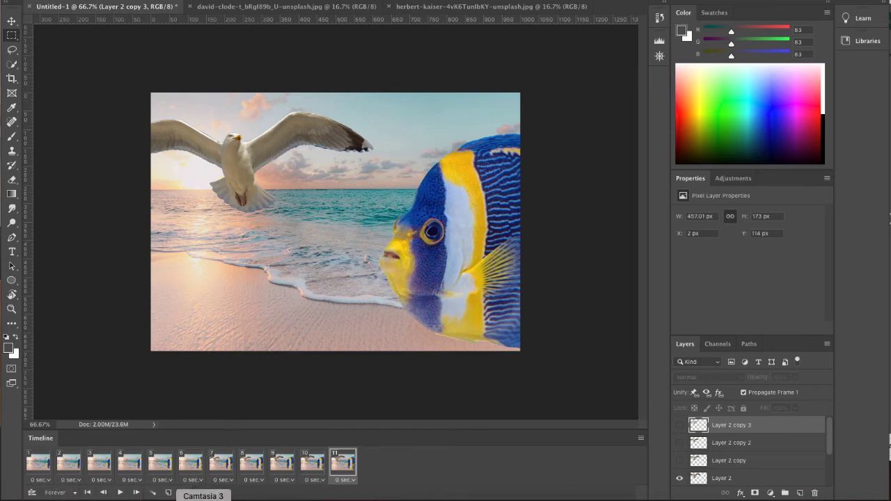
Step: Switch to the browser, download the Unsplash photo of the feeding gull, and put the file on the desktop
{"action": "left_click", "coordinate": [184, 499]}
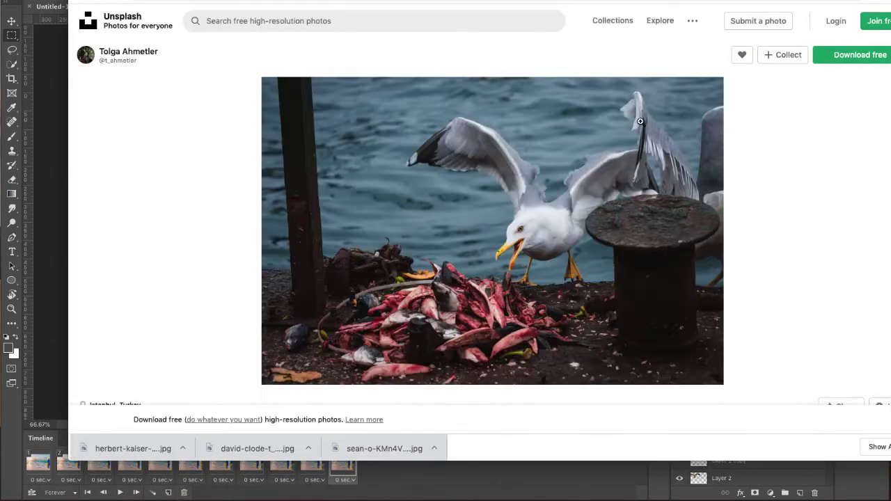
{"action": "left_click", "coordinate": [849, 60]}
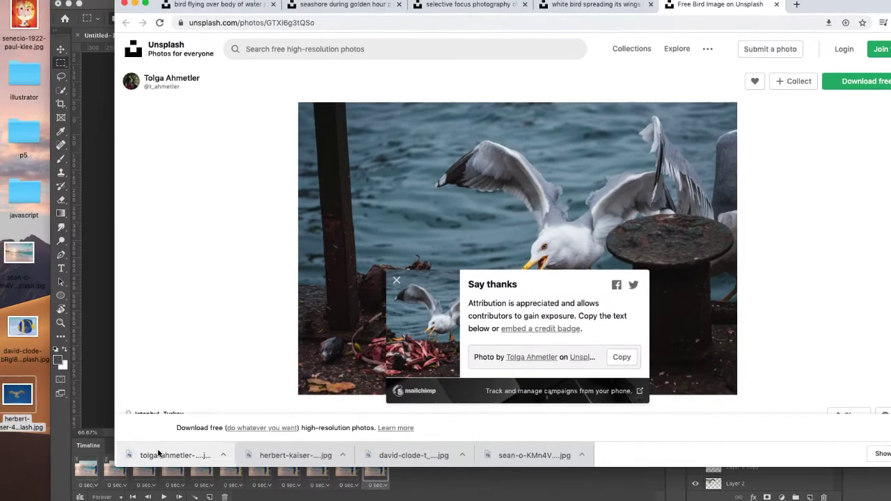
{"action": "left_click_drag", "start_coordinate": [158, 453], "coordinate": [24, 466]}
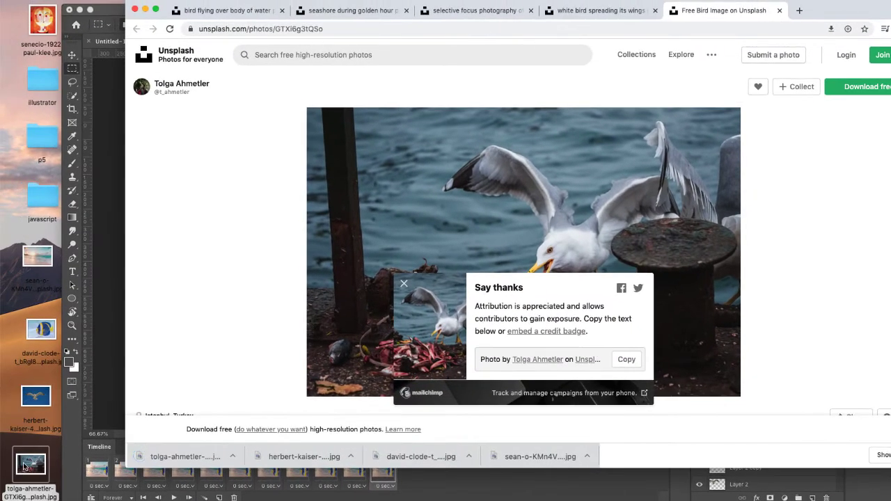
Step: Open the downloaded gull photo from the desktop in Adobe Photoshop CC 2019
{"action": "right_click", "coordinate": [24, 466]}
{"action": "mouse_move", "coordinate": [85, 287]}
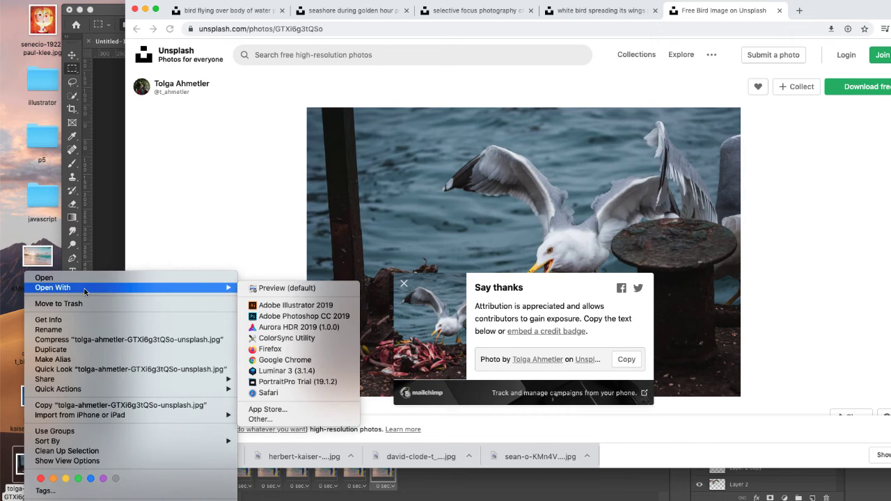
{"action": "left_click", "coordinate": [278, 317]}
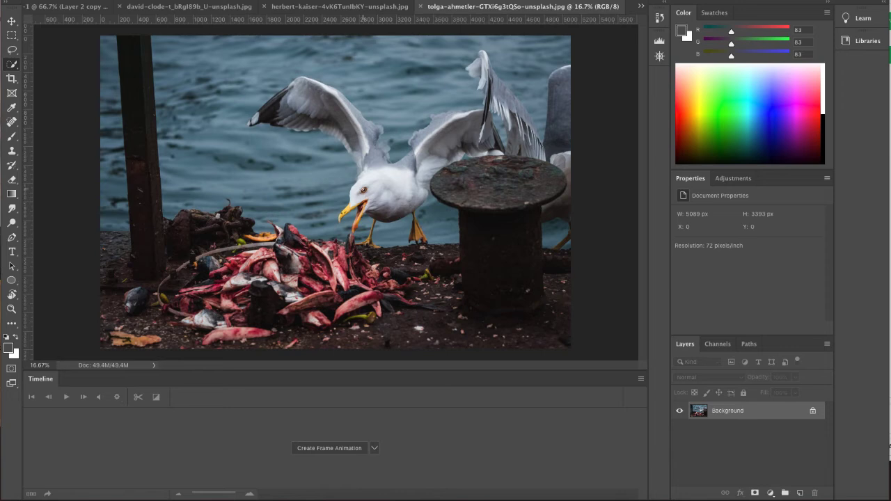
Step: Select the feeding gull's head and body with Quick Selection, and paste the cutout into frame 11 of Untitled-1
{"action": "left_click_drag", "start_coordinate": [362, 190], "coordinate": [348, 207]}
{"action": "left_click_drag", "start_coordinate": [362, 188], "coordinate": [370, 177]}
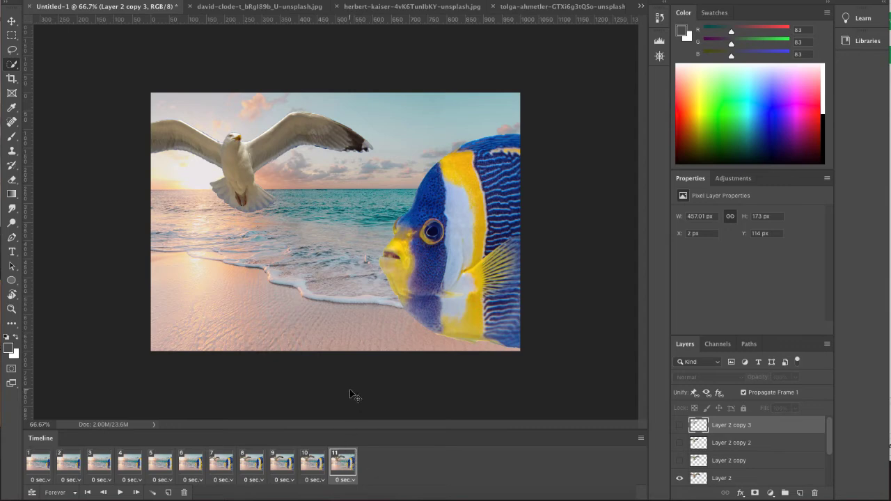
{"action": "key", "text": "ctrl+v"}
{"action": "key", "text": "ctrl+t"}
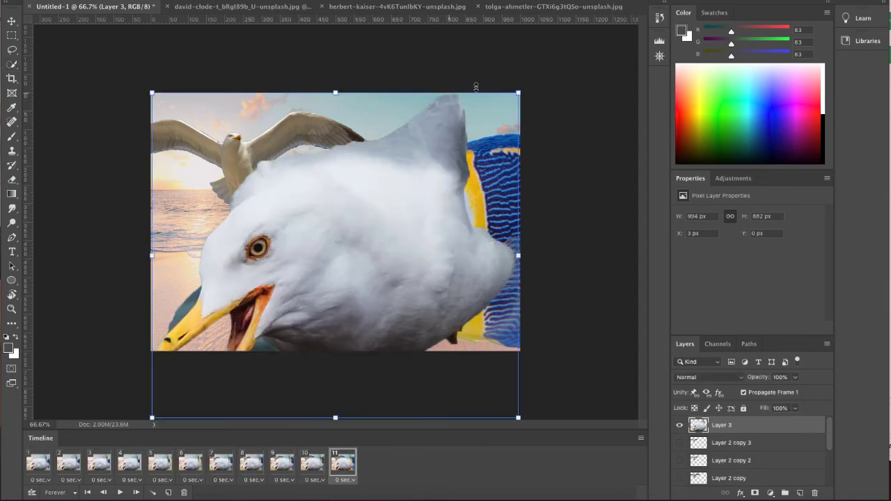
{"action": "left_click_drag", "start_coordinate": [521, 91], "coordinate": [343, 218]}
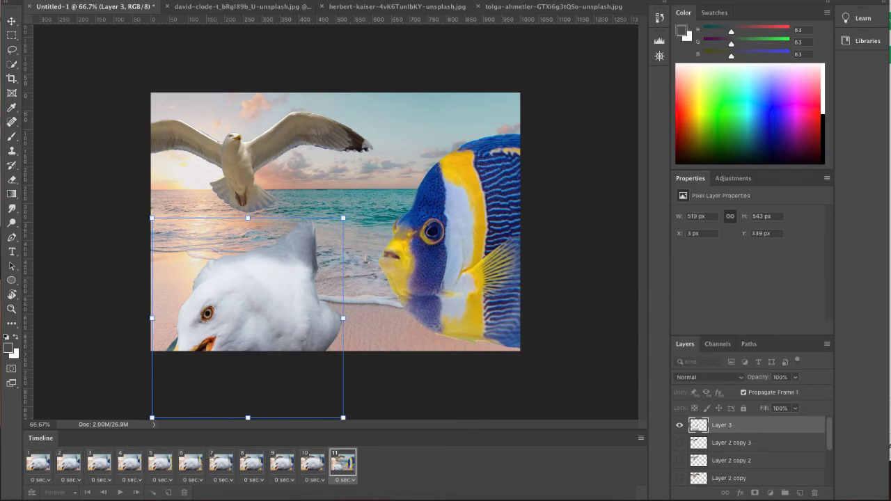
{"action": "key", "text": "Escape"}
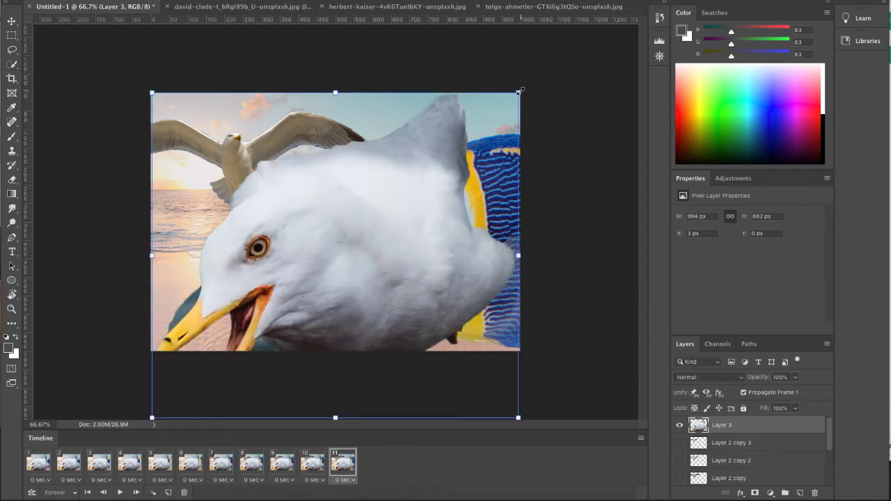
Step: Shrink the pasted gull cutout proportionally to about 178 × 159 px, and position it over the flying seagull beside its head
{"action": "left_click_drag", "start_coordinate": [520, 90], "coordinate": [430, 171]}
{"action": "left_click_drag", "start_coordinate": [329, 258], "coordinate": [391, 178]}
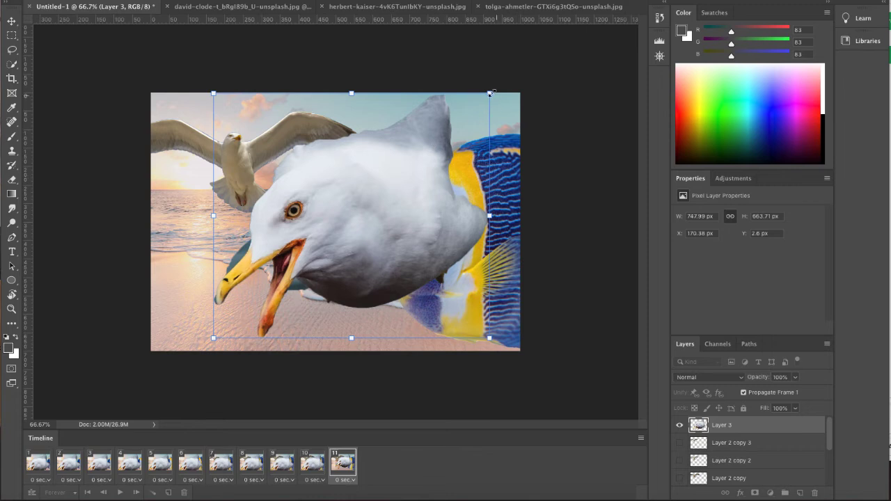
{"action": "left_click_drag", "start_coordinate": [490, 93], "coordinate": [299, 169]}
{"action": "left_click_drag", "start_coordinate": [239, 227], "coordinate": [266, 143]}
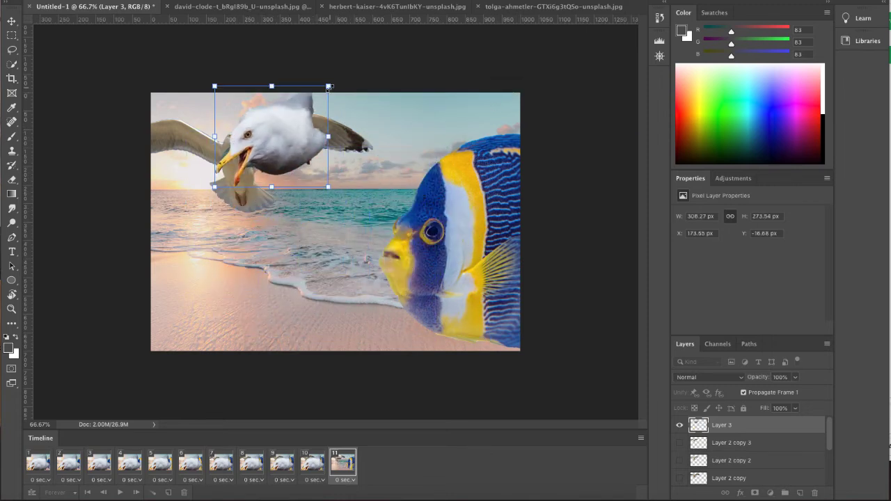
{"action": "left_click_drag", "start_coordinate": [331, 89], "coordinate": [298, 118]}
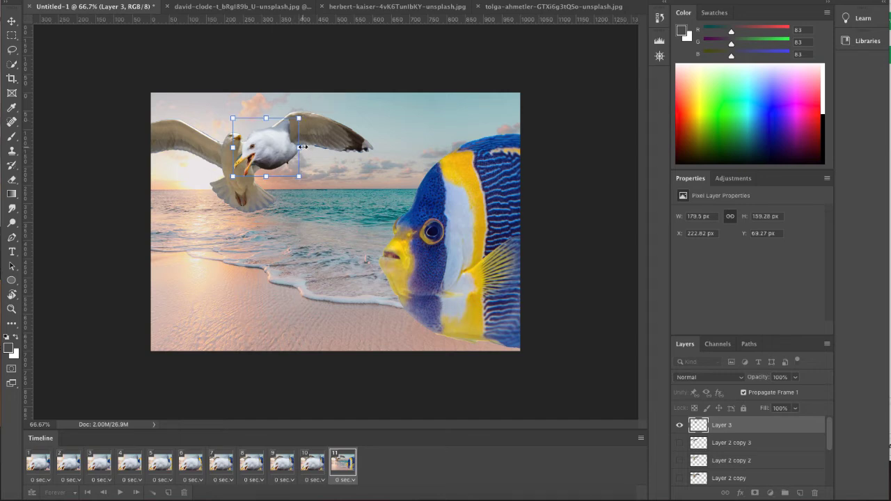
{"action": "key", "text": "Return"}
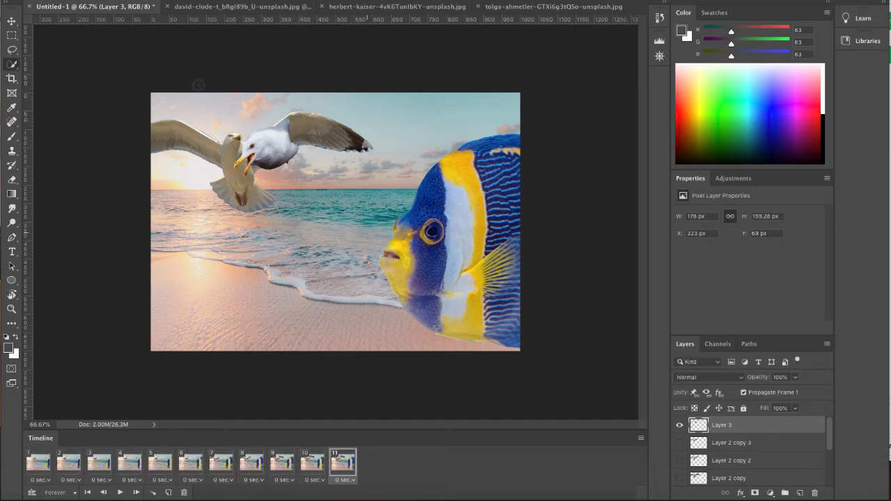
Step: Flip the gull head cutout on Layer 3 horizontally
{"action": "left_click", "coordinate": [59, 0]}
{"action": "mouse_move", "coordinate": [103, 201]}
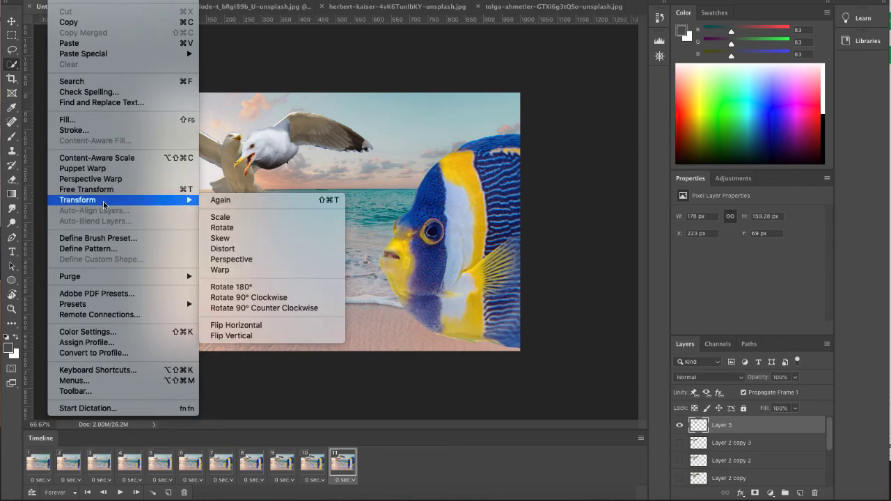
{"action": "left_click", "coordinate": [256, 332]}
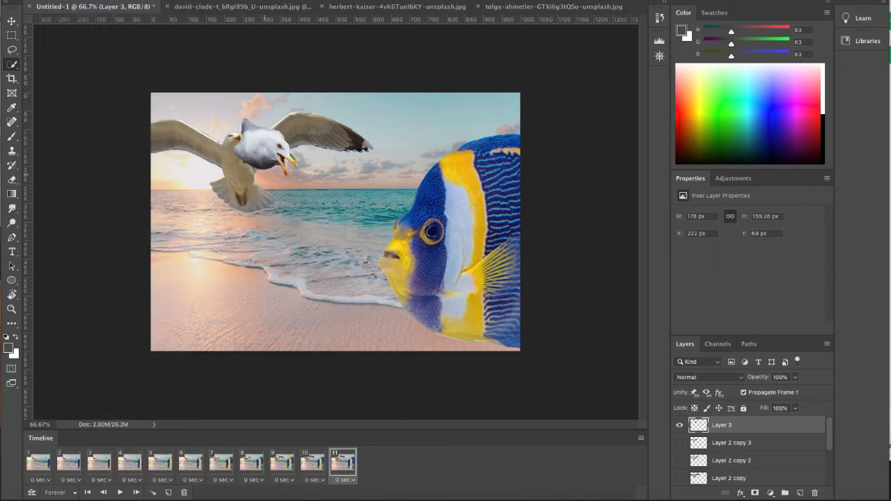
Step: Move the gull head cutout below the flying gull's wing and rotate it counterclockwise until the head is roughly level
{"action": "left_click", "coordinate": [12, 22]}
{"action": "left_click_drag", "start_coordinate": [259, 144], "coordinate": [319, 203]}
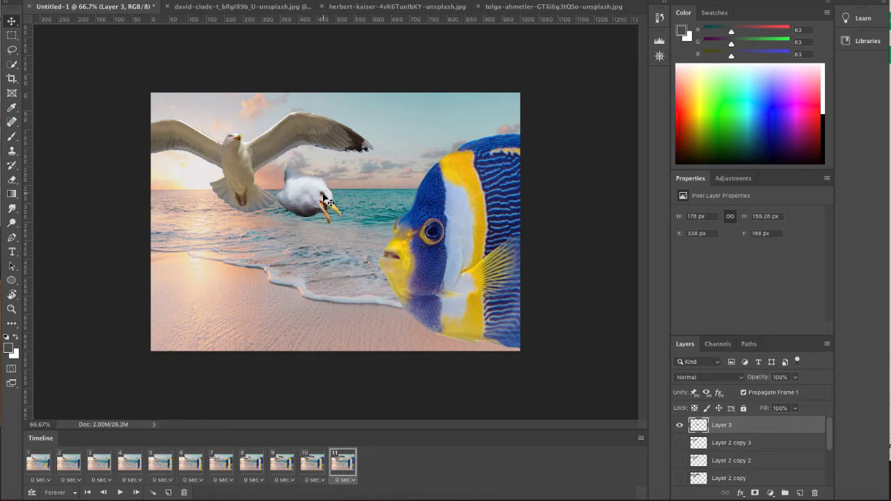
{"action": "key", "text": "ctrl+t"}
{"action": "mouse_move", "coordinate": [349, 162]}
{"action": "left_mouse_down"}
{"action": "mouse_move", "coordinate": [338, 149]}
{"action": "mouse_move", "coordinate": [327, 173]}
{"action": "mouse_move", "coordinate": [233, 149]}
{"action": "mouse_move", "coordinate": [235, 136]}
{"action": "mouse_move", "coordinate": [224, 142]}
{"action": "mouse_move", "coordinate": [238, 162]}
{"action": "mouse_move", "coordinate": [323, 172]}
{"action": "mouse_move", "coordinate": [317, 181]}
{"action": "mouse_move", "coordinate": [302, 176]}
{"action": "left_mouse_up"}
{"action": "key", "text": "Return"}
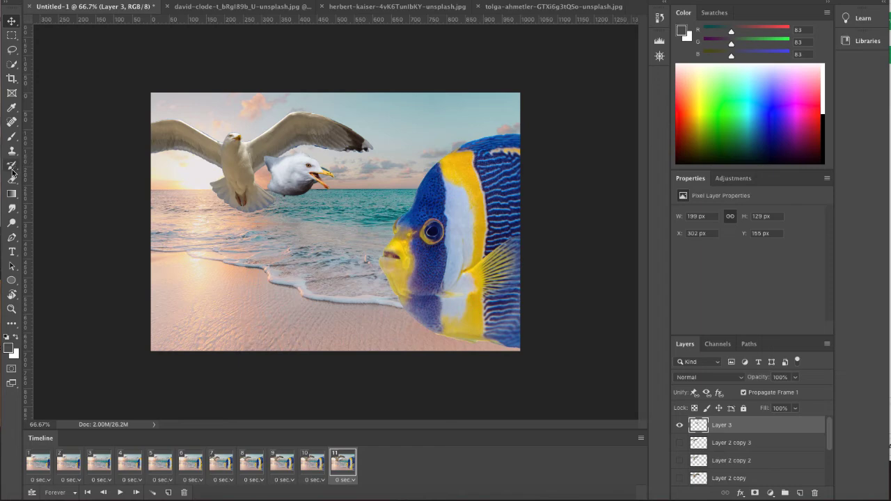
Step: Set up the Eraser with the Soft Round brush from General Brushes at 20 px and 0% hardness
{"action": "left_click", "coordinate": [12, 178]}
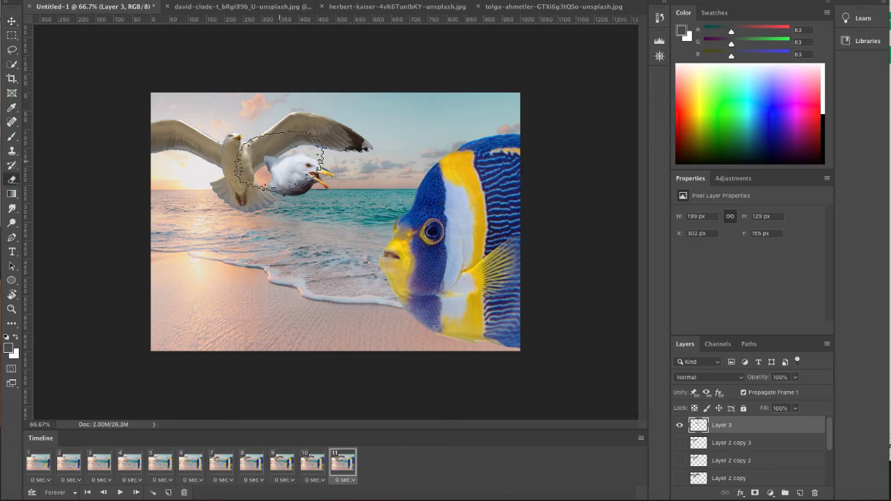
{"action": "key", "text": "ctrl+plus"}
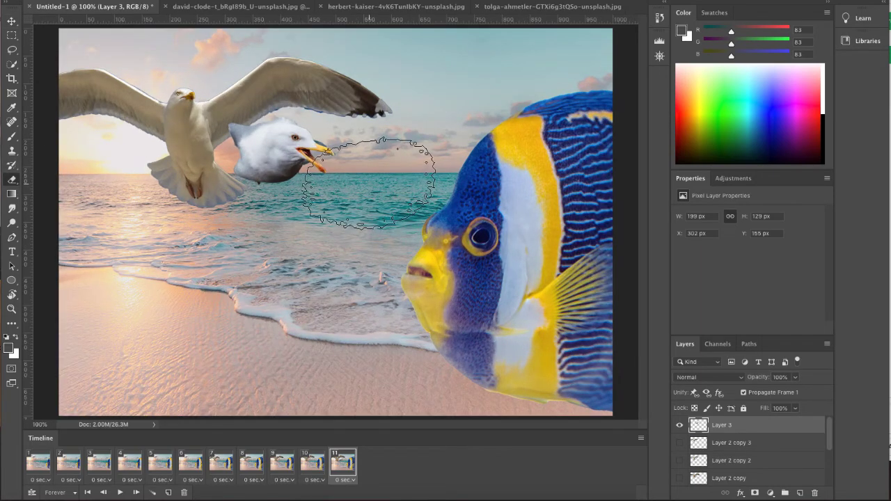
{"action": "key", "text": "bracketleft"}
{"action": "key", "text": "bracketleft"}
{"action": "key", "text": "bracketleft"}
{"action": "key", "text": "bracketleft"}
{"action": "key", "text": "bracketleft"}
{"action": "key", "text": "bracketleft"}
{"action": "key", "text": "bracketleft"}
{"action": "key", "text": "bracketleft"}
{"action": "key", "text": "bracketleft"}
{"action": "key", "text": "bracketleft"}
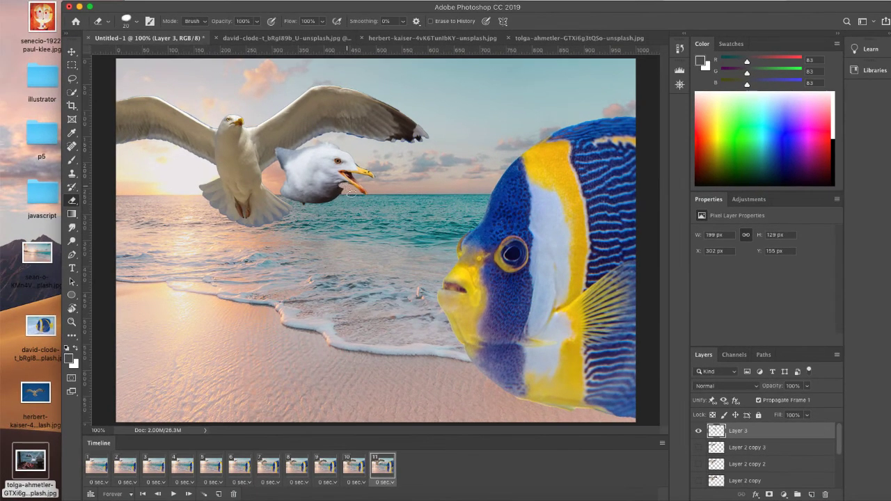
{"action": "left_click", "coordinate": [129, 21]}
{"action": "scroll", "coordinate": [140, 137], "scroll_direction": "up", "scroll_amount": 5}
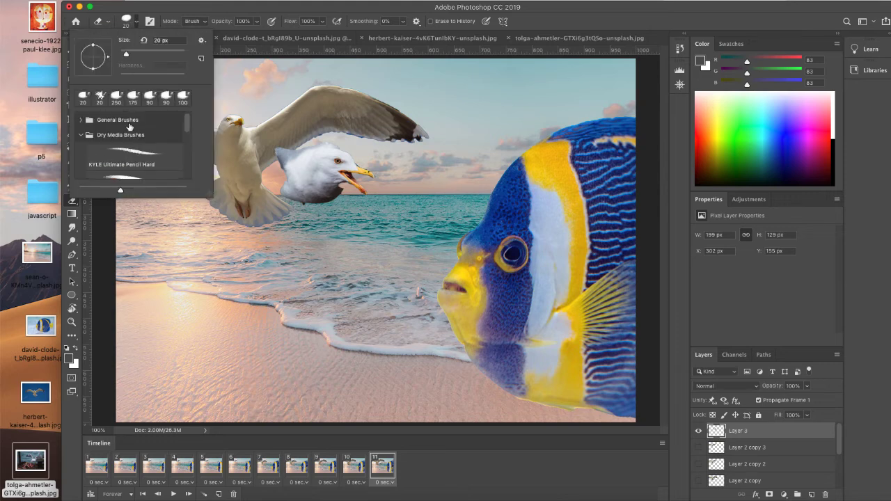
{"action": "left_click", "coordinate": [79, 120]}
{"action": "left_click", "coordinate": [116, 141]}
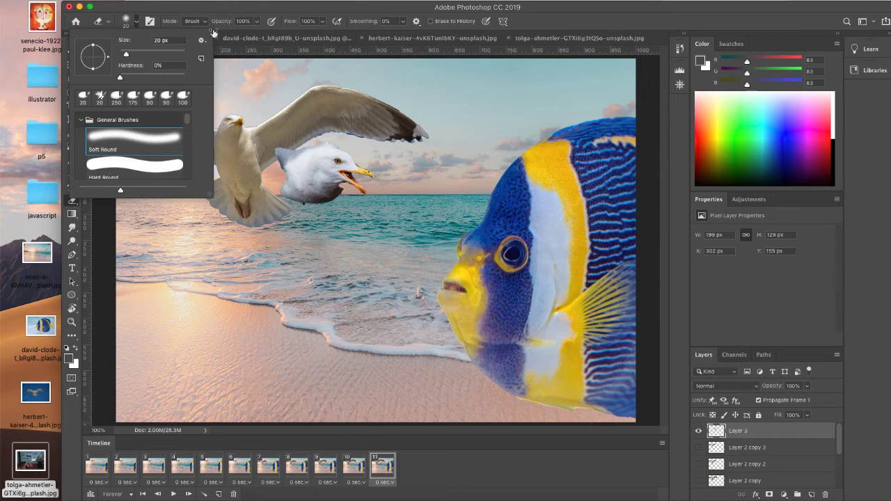
{"action": "left_click", "coordinate": [214, 11]}
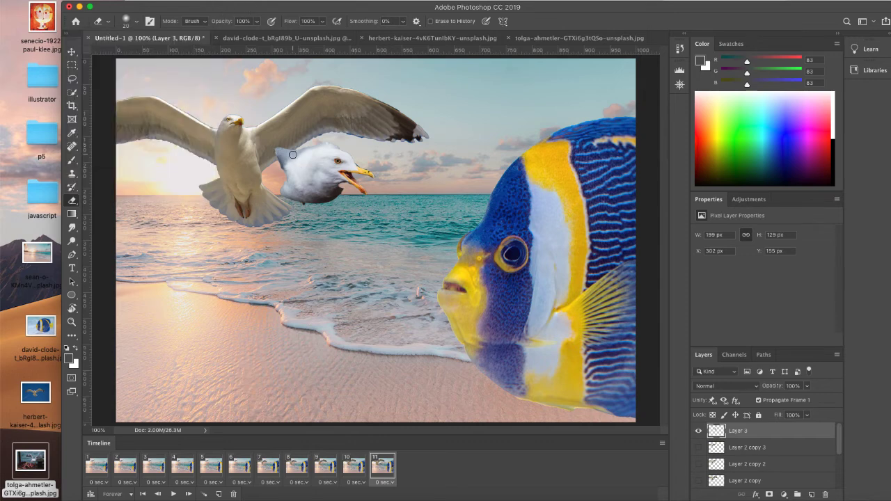
Step: Enlarge the soft eraser and erase the back end of the gull cutout behind the head
{"action": "key", "text": "bracketright"}
{"action": "key", "text": "bracketright"}
{"action": "key", "text": "bracketright"}
{"action": "key", "text": "bracketright"}
{"action": "key", "text": "bracketright"}
{"action": "key", "text": "bracketright"}
{"action": "key", "text": "bracketright"}
{"action": "key", "text": "bracketright"}
{"action": "key", "text": "bracketright"}
{"action": "key", "text": "bracketright"}
{"action": "key", "text": "bracketleft"}
{"action": "key", "text": "bracketleft"}
{"action": "mouse_move", "coordinate": [283, 149]}
{"action": "left_mouse_down"}
{"action": "mouse_move", "coordinate": [287, 190]}
{"action": "mouse_move", "coordinate": [287, 155]}
{"action": "left_mouse_up"}
Step: Reduce the eraser to about 35 px and soften the upper and lower edges of the gull cutout's neck
{"action": "key", "text": "bracketleft"}
{"action": "key", "text": "bracketleft"}
{"action": "key", "text": "bracketleft"}
{"action": "key", "text": "bracketleft"}
{"action": "key", "text": "bracketleft"}
{"action": "key", "text": "bracketleft"}
{"action": "key", "text": "bracketleft"}
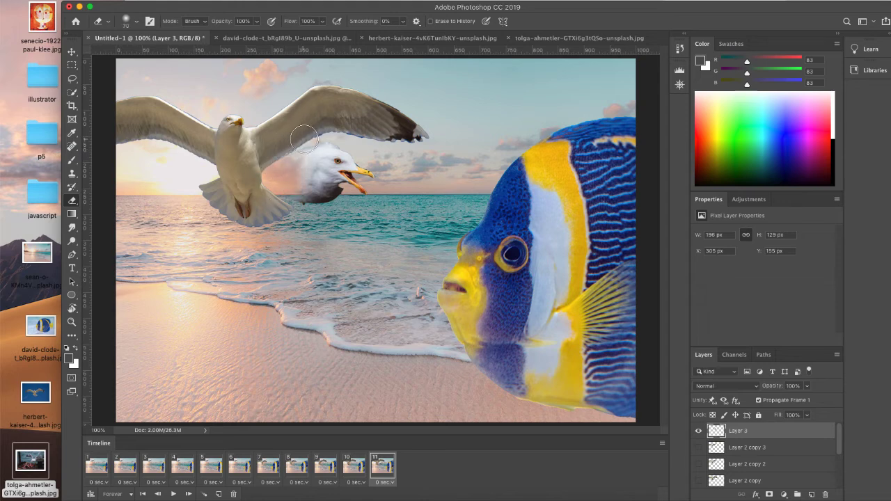
{"action": "key", "text": "bracketleft"}
{"action": "key", "text": "bracketleft"}
{"action": "key", "text": "bracketleft"}
{"action": "left_click_drag", "start_coordinate": [301, 147], "coordinate": [333, 139]}
{"action": "mouse_move", "coordinate": [298, 206]}
{"action": "left_mouse_down"}
{"action": "mouse_move", "coordinate": [325, 203]}
{"action": "mouse_move", "coordinate": [301, 207]}
{"action": "mouse_move", "coordinate": [343, 191]}
{"action": "mouse_move", "coordinate": [324, 202]}
{"action": "left_mouse_up"}
{"action": "key", "text": "bracketright"}
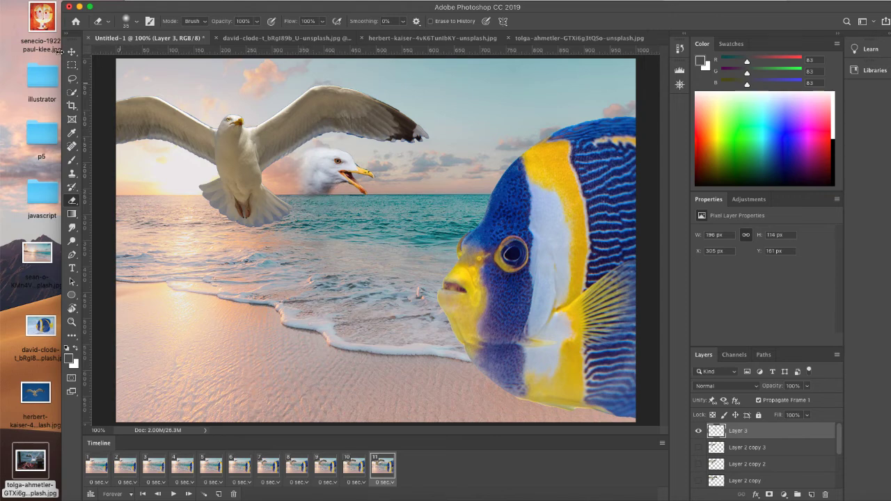
Step: Place the gull head cutout over the flying gull's head and scale it to about 177 × 103 px
{"action": "left_click", "coordinate": [72, 52]}
{"action": "mouse_move", "coordinate": [300, 154]}
{"action": "left_mouse_down"}
{"action": "mouse_move", "coordinate": [235, 128]}
{"action": "mouse_move", "coordinate": [258, 139]}
{"action": "mouse_move", "coordinate": [251, 137]}
{"action": "left_mouse_up"}
{"action": "key", "text": "ctrl+t"}
{"action": "left_click_drag", "start_coordinate": [286, 111], "coordinate": [276, 117]}
{"action": "left_click_drag", "start_coordinate": [252, 137], "coordinate": [243, 131]}
{"action": "key", "text": "Return"}
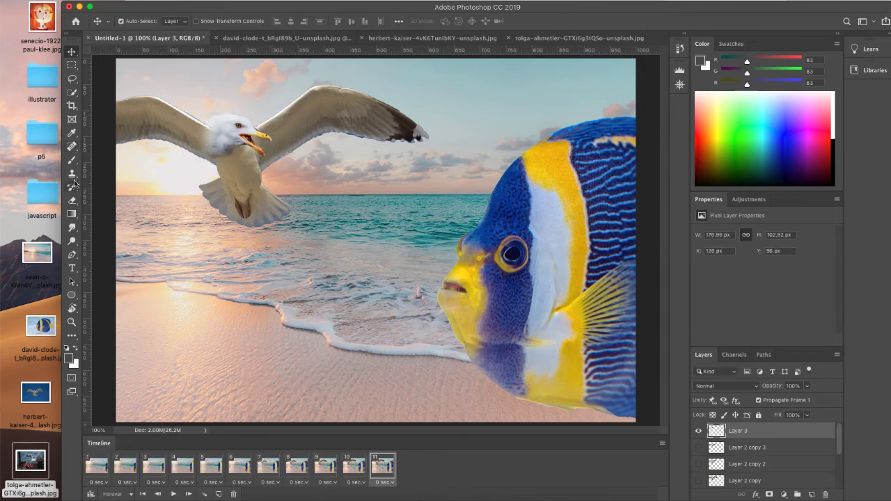
Step: Erase the leftover cutout edges around the neck with a small soft eraser to blend the head into the body
{"action": "left_click", "coordinate": [72, 200]}
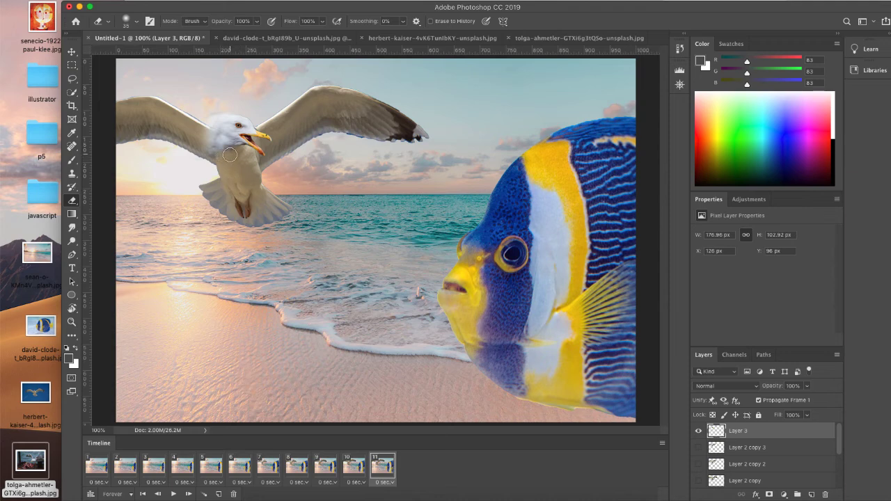
{"action": "mouse_move", "coordinate": [202, 144]}
{"action": "left_mouse_down"}
{"action": "mouse_move", "coordinate": [208, 133]}
{"action": "mouse_move", "coordinate": [206, 145]}
{"action": "left_mouse_up"}
{"action": "key", "text": "bracketleft"}
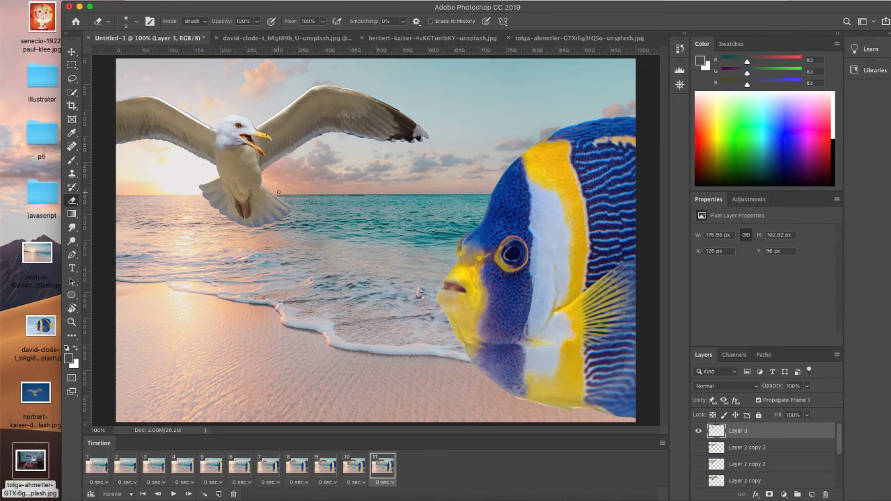
Step: Check the earlier frames for the stray gull head and hide Layer 3 in frame 10
{"action": "key", "text": "super+minus"}
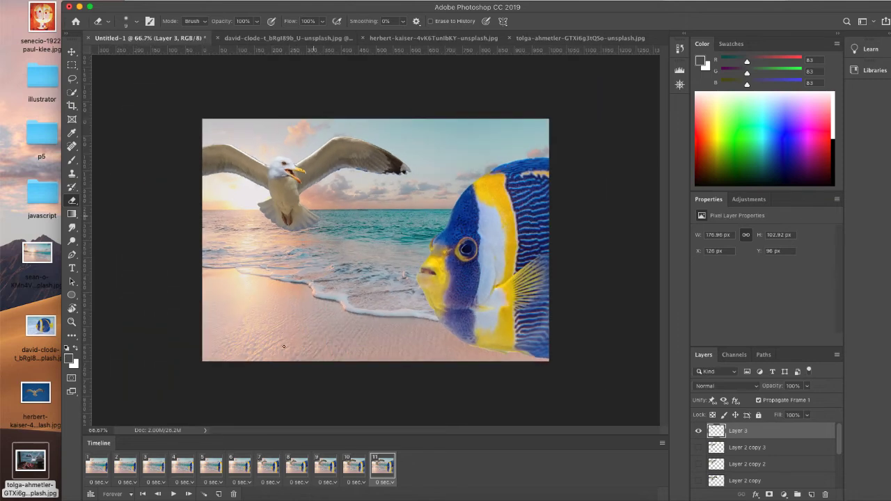
{"action": "left_click", "coordinate": [351, 465]}
{"action": "left_click", "coordinate": [324, 465]}
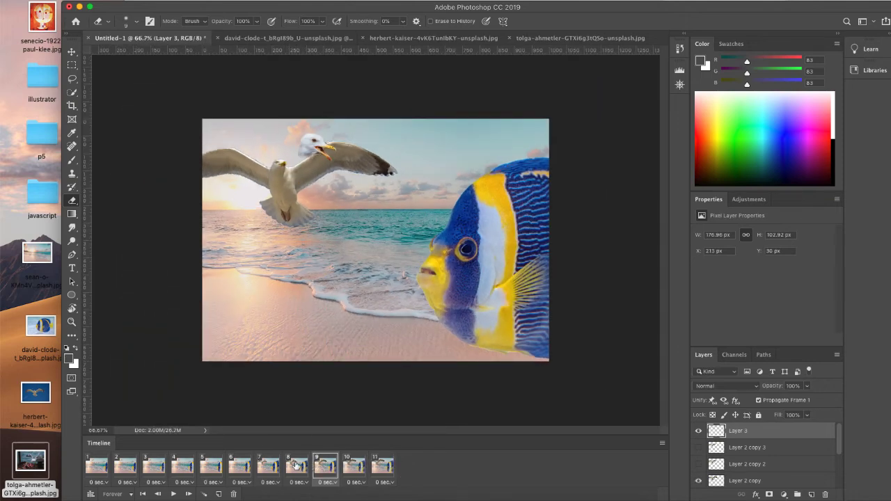
{"action": "left_click", "coordinate": [296, 465]}
{"action": "left_click", "coordinate": [104, 465]}
{"action": "left_click", "coordinate": [357, 467]}
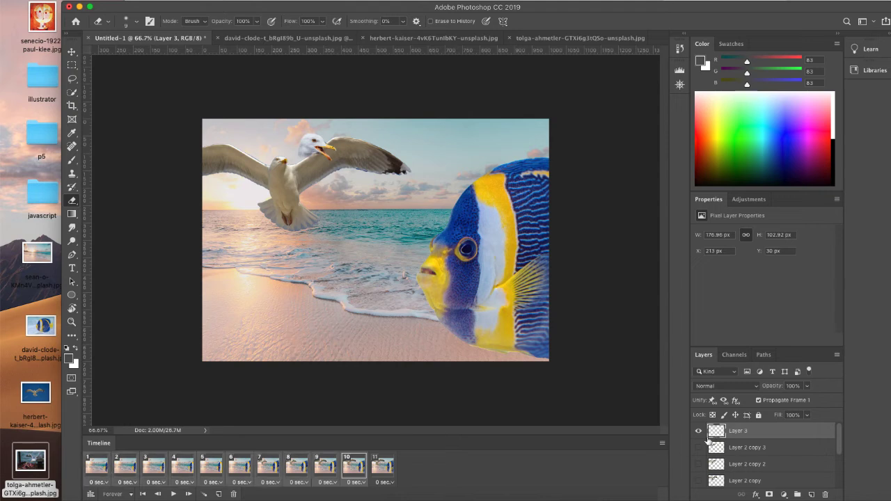
{"action": "left_click", "coordinate": [699, 431]}
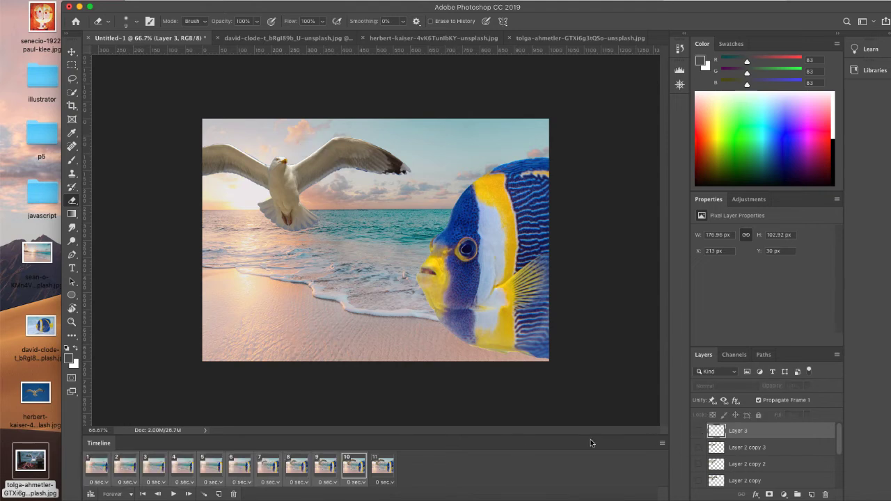
Step: Duplicate frame 11 as frame 12, and duplicate the fish on Layer 1 as Layer 1 copy
{"action": "left_click", "coordinate": [381, 466]}
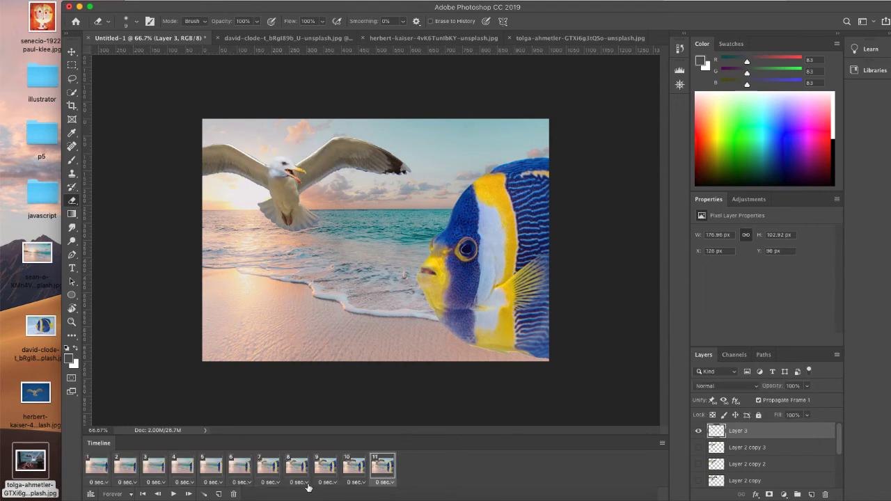
{"action": "left_click", "coordinate": [218, 493]}
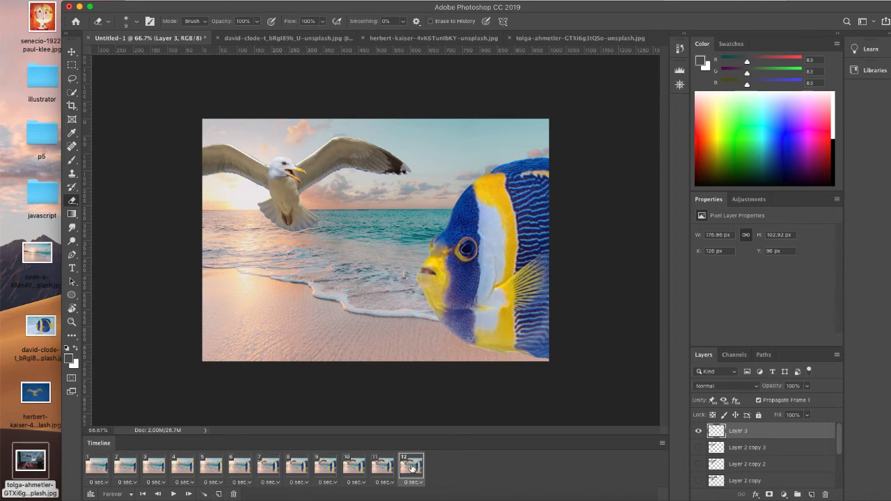
{"action": "scroll", "coordinate": [721, 436], "scroll_direction": "down", "scroll_amount": 5}
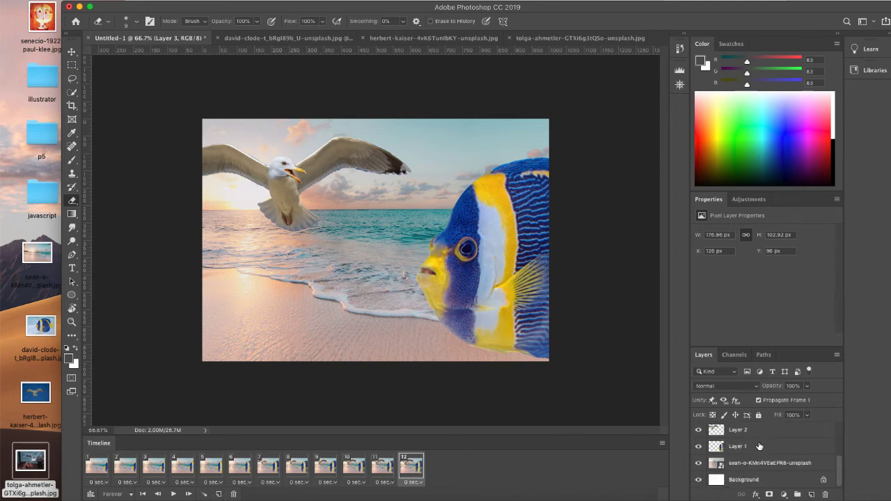
{"action": "left_click", "coordinate": [759, 446]}
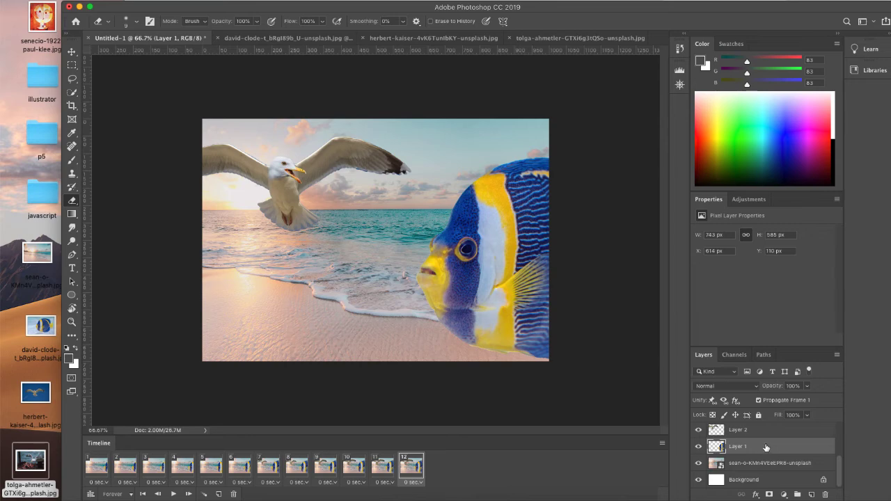
{"action": "right_click", "coordinate": [762, 448]}
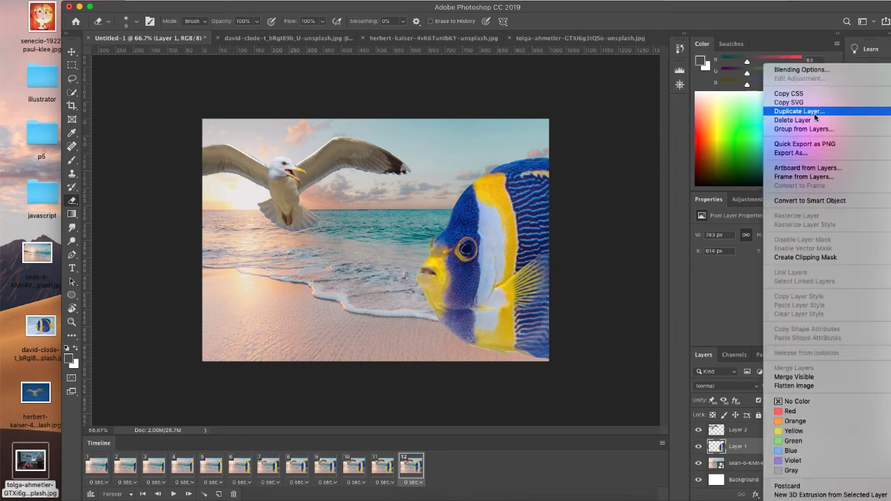
{"action": "left_click", "coordinate": [594, 200]}
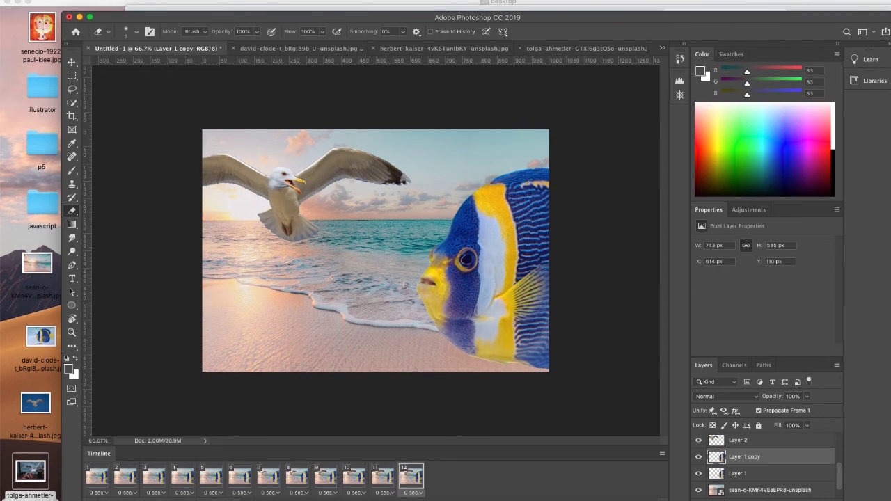
Step: Warp the fish on Layer 1 copy to reshape its face slightly and push its lower edge downward
{"action": "left_click", "coordinate": [119, 5]}
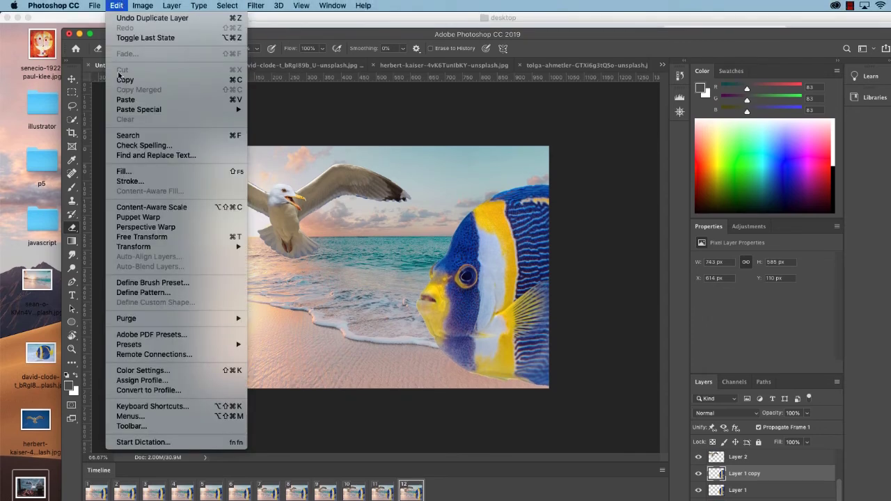
{"action": "mouse_move", "coordinate": [181, 247]}
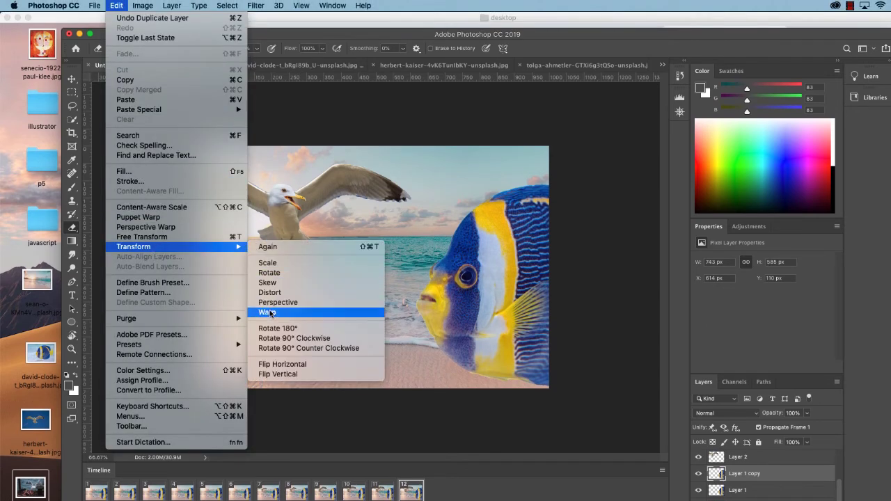
{"action": "left_click", "coordinate": [268, 312]}
{"action": "left_click_drag", "start_coordinate": [473, 252], "coordinate": [493, 228]}
{"action": "left_click_drag", "start_coordinate": [464, 329], "coordinate": [458, 343]}
{"action": "left_click_drag", "start_coordinate": [503, 196], "coordinate": [503, 201]}
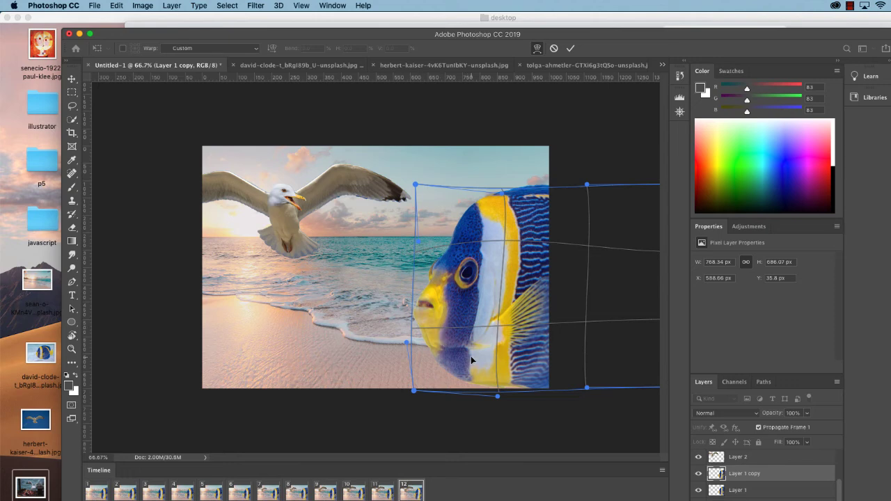
{"action": "key", "text": "Return"}
Step: Duplicate the warped fish layer as Layer 1 copy 2 and hide Layer 1 copy
{"action": "key", "text": "e"}
{"action": "right_click", "coordinate": [761, 473]}
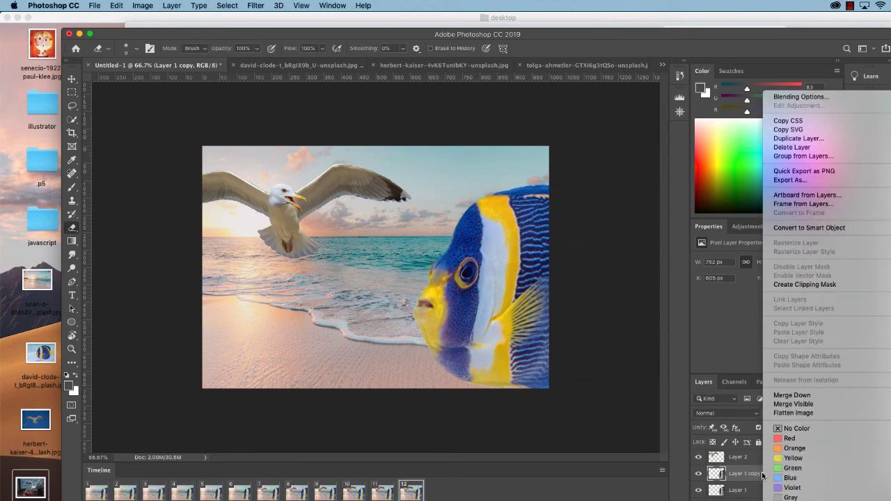
{"action": "left_click", "coordinate": [794, 138]}
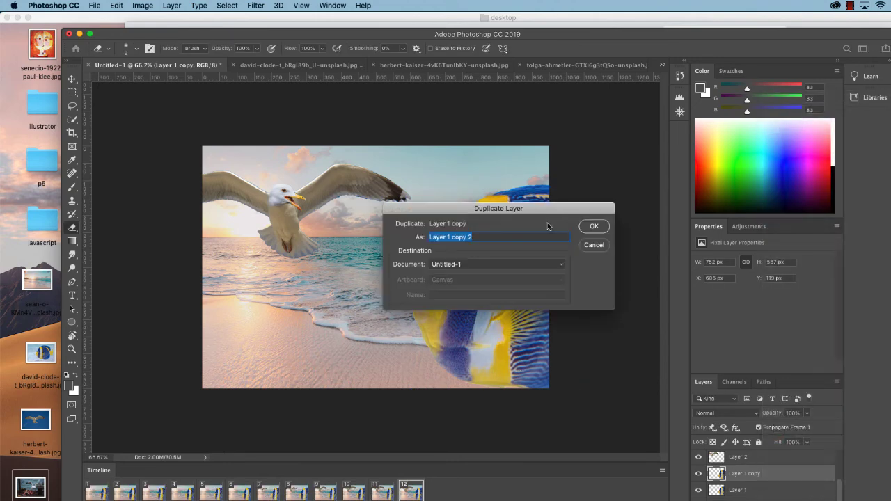
{"action": "left_click", "coordinate": [592, 227]}
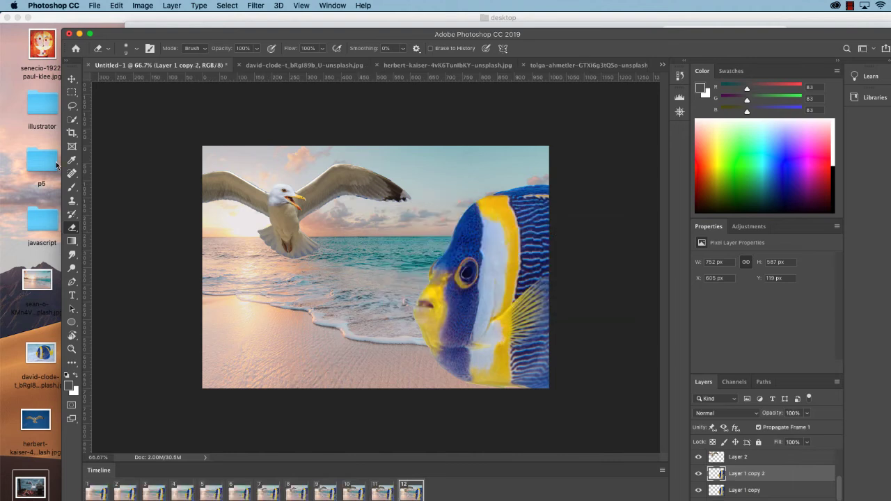
{"action": "left_click", "coordinate": [698, 489]}
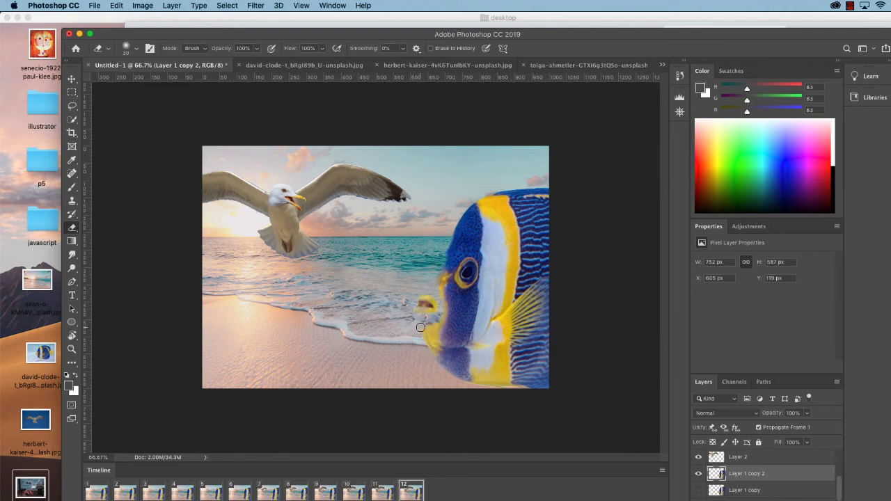
Step: Erase everything on Layer 1 copy 2 except the fish's eye and mouth, and show Layer 1 copy again
{"action": "mouse_move", "coordinate": [421, 329]}
{"action": "left_mouse_down"}
{"action": "mouse_move", "coordinate": [507, 382]}
{"action": "mouse_move", "coordinate": [438, 355]}
{"action": "mouse_move", "coordinate": [429, 341]}
{"action": "mouse_move", "coordinate": [469, 382]}
{"action": "mouse_move", "coordinate": [565, 379]}
{"action": "mouse_move", "coordinate": [482, 358]}
{"action": "mouse_move", "coordinate": [508, 370]}
{"action": "mouse_move", "coordinate": [558, 296]}
{"action": "mouse_move", "coordinate": [545, 362]}
{"action": "mouse_move", "coordinate": [560, 209]}
{"action": "mouse_move", "coordinate": [543, 274]}
{"action": "mouse_move", "coordinate": [544, 159]}
{"action": "mouse_move", "coordinate": [442, 228]}
{"action": "left_mouse_up"}
{"action": "mouse_move", "coordinate": [539, 169]}
{"action": "left_mouse_down"}
{"action": "mouse_move", "coordinate": [488, 183]}
{"action": "mouse_move", "coordinate": [458, 205]}
{"action": "mouse_move", "coordinate": [439, 287]}
{"action": "mouse_move", "coordinate": [455, 235]}
{"action": "mouse_move", "coordinate": [446, 279]}
{"action": "mouse_move", "coordinate": [464, 241]}
{"action": "mouse_move", "coordinate": [484, 228]}
{"action": "mouse_move", "coordinate": [458, 239]}
{"action": "mouse_move", "coordinate": [505, 208]}
{"action": "left_mouse_up"}
{"action": "key", "text": "bracketleft"}
{"action": "key", "text": "bracketleft"}
{"action": "mouse_move", "coordinate": [430, 329]}
{"action": "left_mouse_down"}
{"action": "mouse_move", "coordinate": [452, 288]}
{"action": "mouse_move", "coordinate": [446, 282]}
{"action": "mouse_move", "coordinate": [458, 326]}
{"action": "mouse_move", "coordinate": [446, 291]}
{"action": "mouse_move", "coordinate": [442, 348]}
{"action": "mouse_move", "coordinate": [453, 337]}
{"action": "mouse_move", "coordinate": [520, 334]}
{"action": "mouse_move", "coordinate": [491, 352]}
{"action": "mouse_move", "coordinate": [461, 334]}
{"action": "mouse_move", "coordinate": [529, 314]}
{"action": "mouse_move", "coordinate": [514, 363]}
{"action": "mouse_move", "coordinate": [539, 218]}
{"action": "mouse_move", "coordinate": [523, 208]}
{"action": "mouse_move", "coordinate": [456, 245]}
{"action": "mouse_move", "coordinate": [515, 275]}
{"action": "mouse_move", "coordinate": [526, 240]}
{"action": "mouse_move", "coordinate": [482, 220]}
{"action": "mouse_move", "coordinate": [508, 314]}
{"action": "mouse_move", "coordinate": [510, 210]}
{"action": "mouse_move", "coordinate": [518, 265]}
{"action": "mouse_move", "coordinate": [540, 275]}
{"action": "mouse_move", "coordinate": [494, 316]}
{"action": "mouse_move", "coordinate": [467, 319]}
{"action": "mouse_move", "coordinate": [460, 303]}
{"action": "mouse_move", "coordinate": [487, 299]}
{"action": "mouse_move", "coordinate": [471, 320]}
{"action": "mouse_move", "coordinate": [474, 346]}
{"action": "left_mouse_up"}
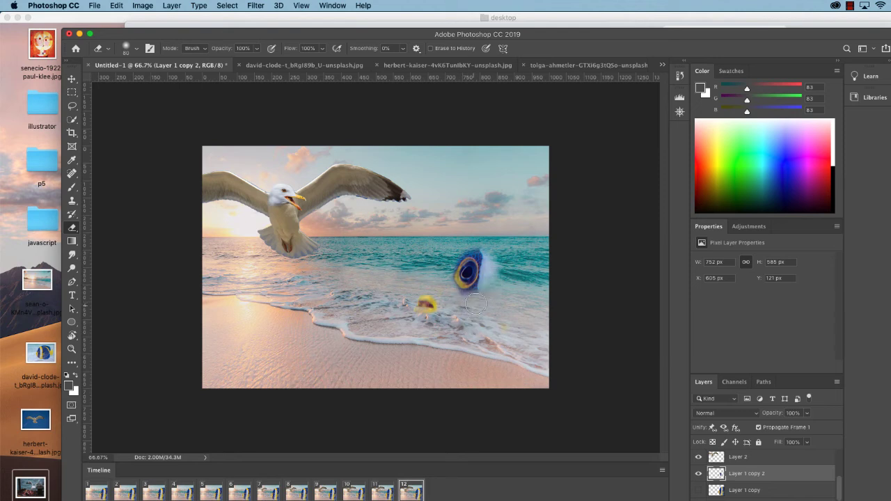
{"action": "left_click_drag", "start_coordinate": [459, 300], "coordinate": [492, 269]}
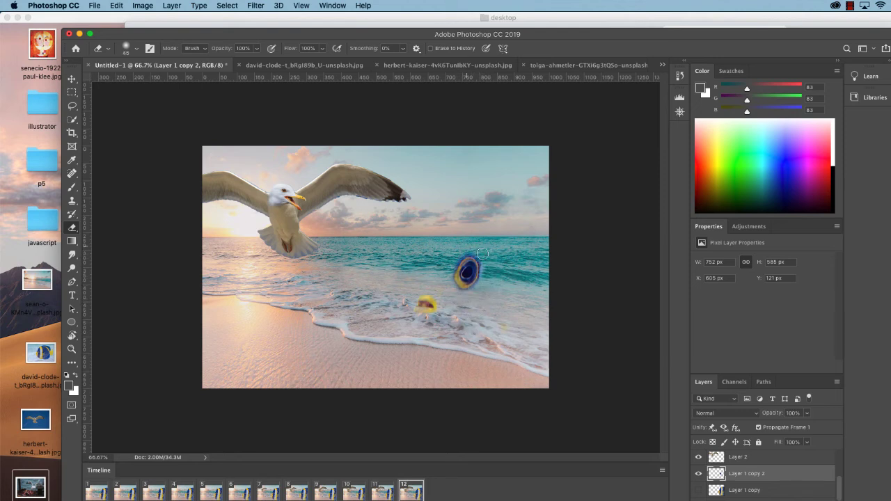
{"action": "left_click", "coordinate": [699, 491]}
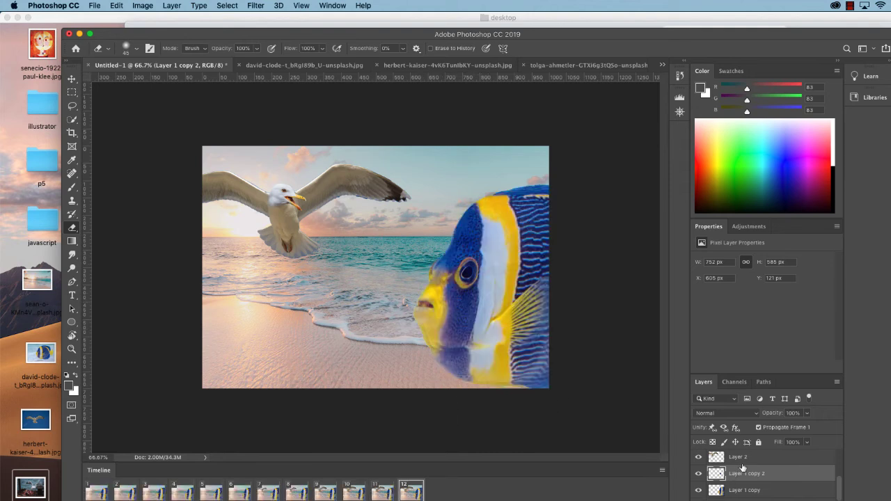
{"action": "left_click", "coordinate": [70, 78]}
{"action": "left_click", "coordinate": [385, 491]}
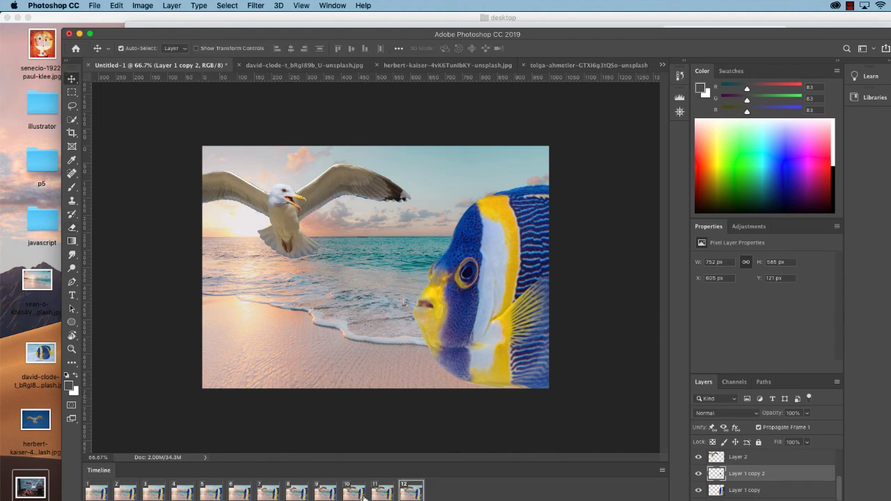
{"action": "left_click", "coordinate": [409, 494]}
{"action": "left_click", "coordinate": [114, 5]}
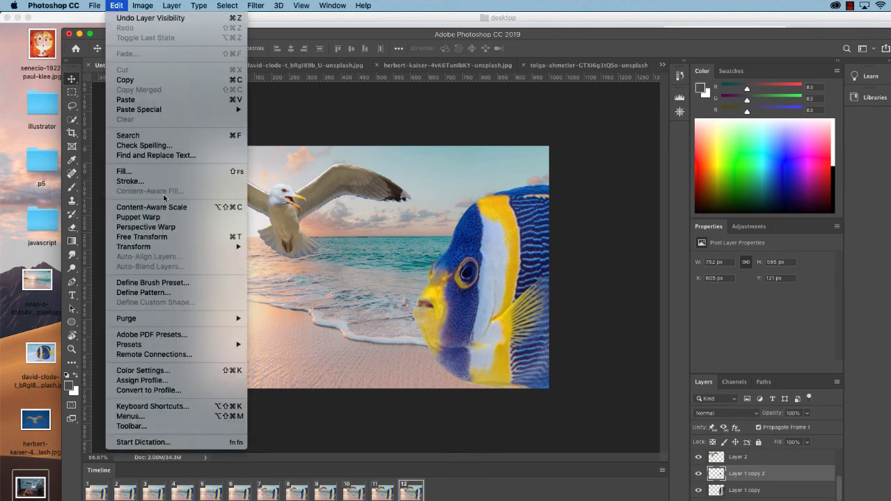
{"action": "mouse_move", "coordinate": [163, 252]}
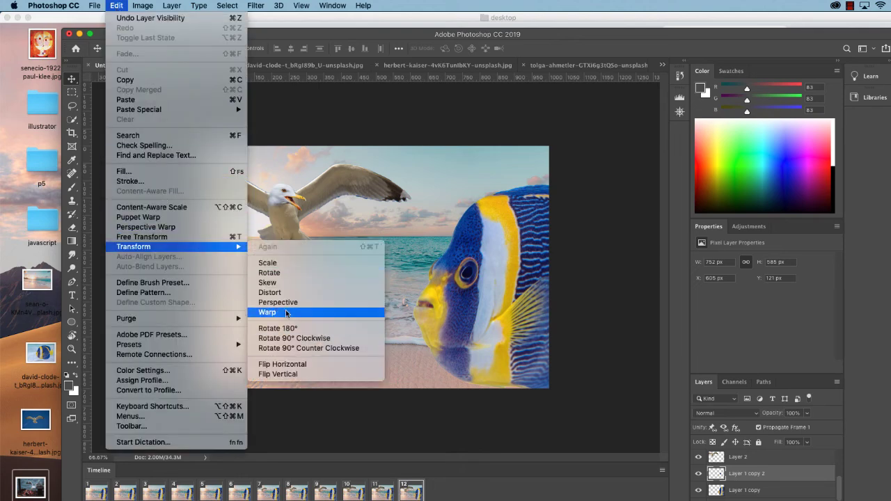
{"action": "left_click", "coordinate": [323, 312]}
{"action": "left_click_drag", "start_coordinate": [480, 252], "coordinate": [482, 244]}
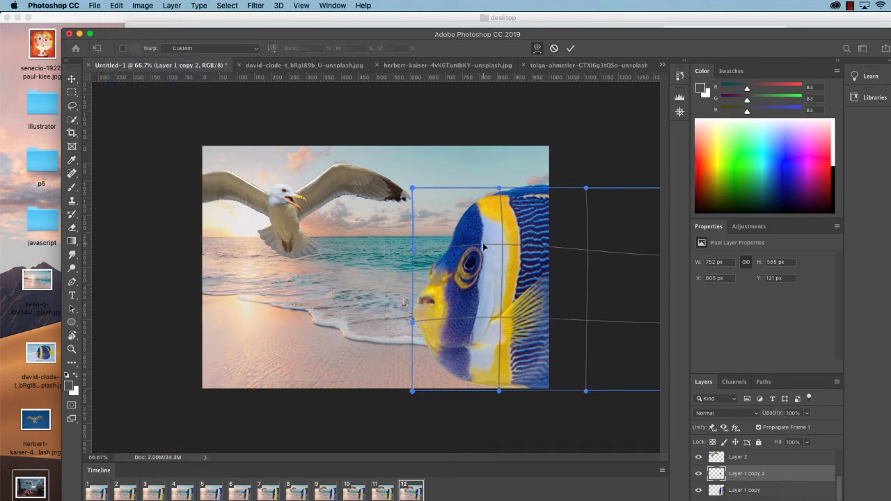
{"action": "left_click_drag", "start_coordinate": [424, 324], "coordinate": [421, 334]}
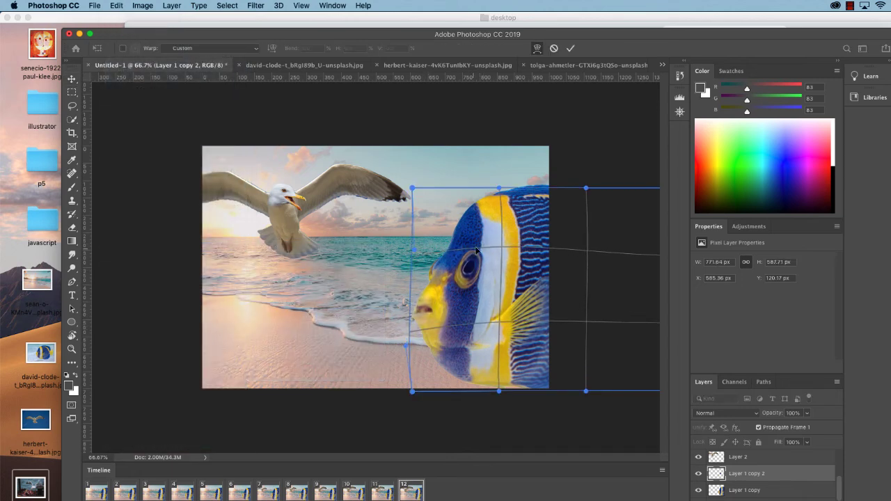
{"action": "left_click_drag", "start_coordinate": [476, 249], "coordinate": [483, 255]}
{"action": "left_click", "coordinate": [570, 48]}
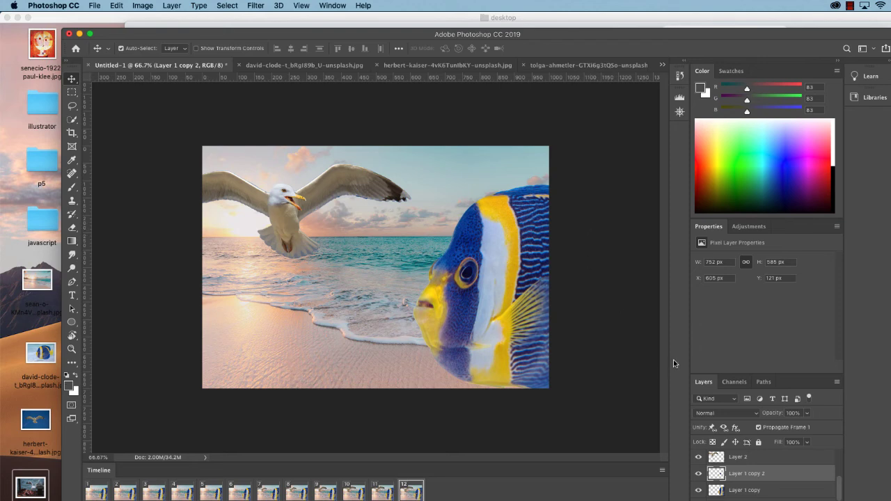
Step: Duplicate Layer 1 copy 2 as Layer 1 copy 3, and hide Layer 1 copy 2, Layer 1 copy and Layer 1
{"action": "right_click", "coordinate": [784, 475]}
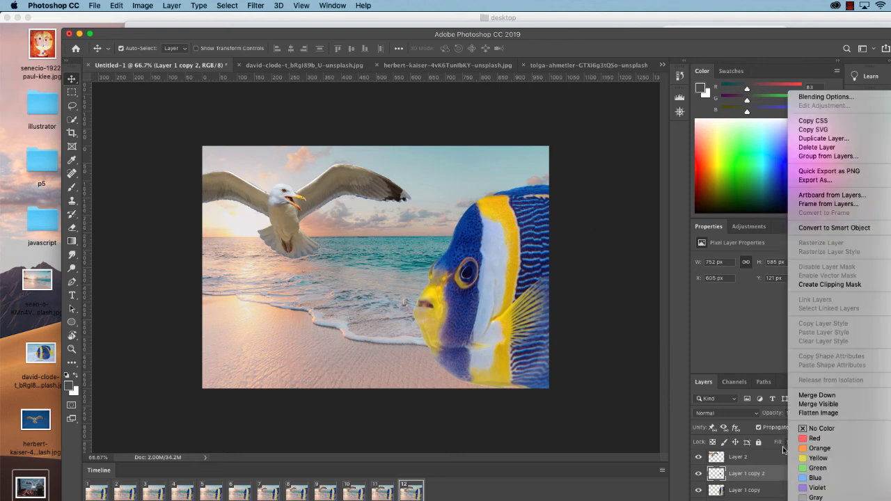
{"action": "left_click", "coordinate": [824, 138]}
{"action": "left_click", "coordinate": [589, 227]}
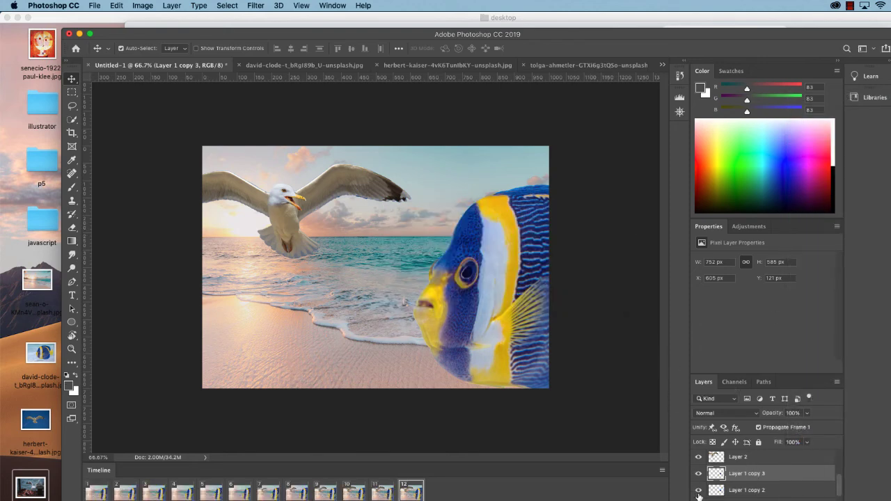
{"action": "left_click", "coordinate": [698, 490]}
{"action": "scroll", "coordinate": [702, 480], "scroll_direction": "down", "scroll_amount": 3}
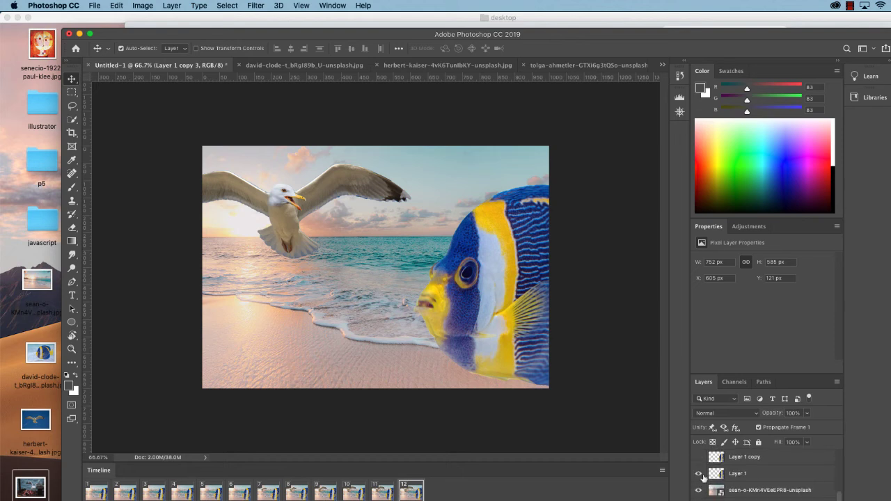
{"action": "left_click", "coordinate": [699, 474]}
Step: Erase the fish's mouth from Layer 1 copy 3, leaving only the eye
{"action": "scroll", "coordinate": [717, 470], "scroll_direction": "down", "scroll_amount": 3}
{"action": "left_click", "coordinate": [742, 478]}
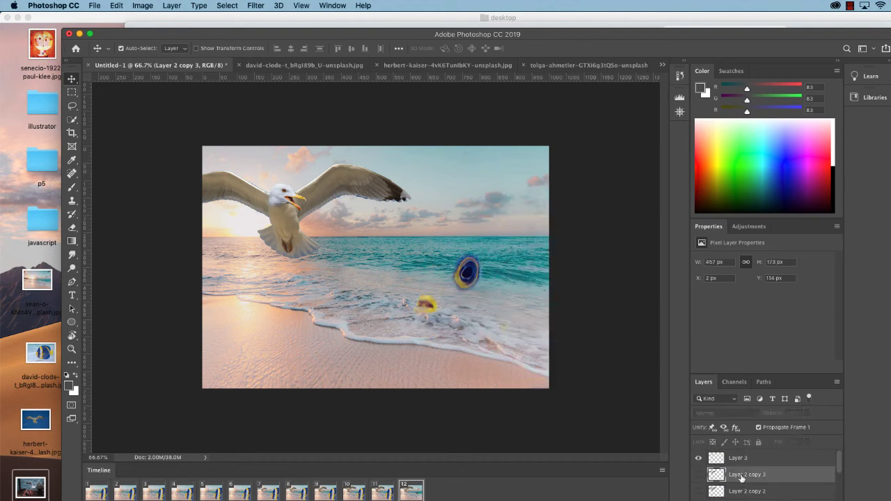
{"action": "left_click", "coordinate": [738, 458]}
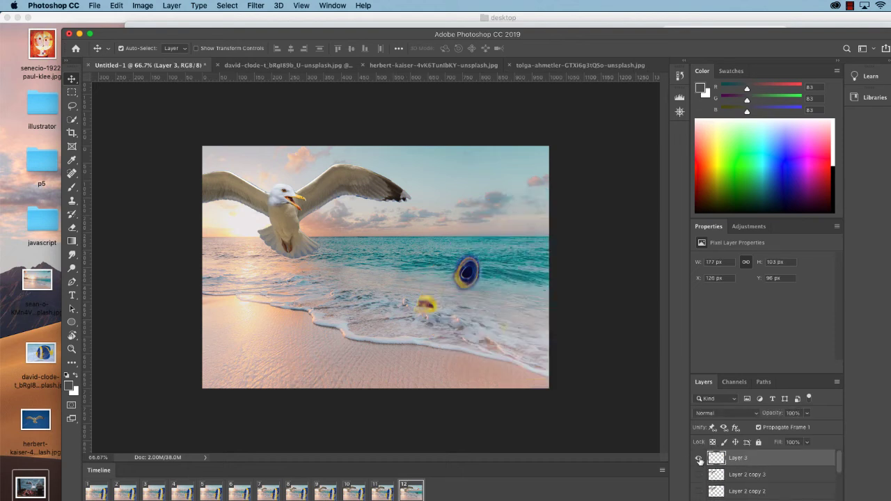
{"action": "scroll", "coordinate": [755, 474], "scroll_direction": "down", "scroll_amount": 3}
{"action": "left_click", "coordinate": [752, 486]}
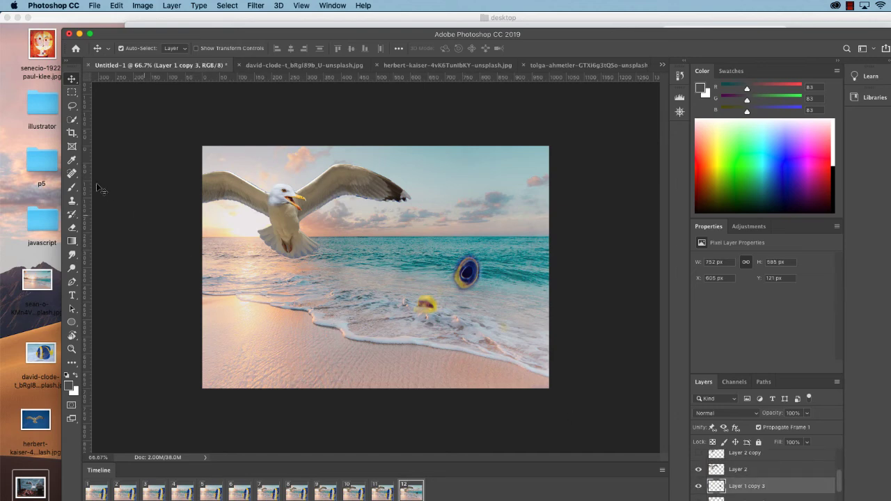
{"action": "left_click", "coordinate": [72, 227]}
{"action": "left_click_drag", "start_coordinate": [423, 305], "coordinate": [422, 298]}
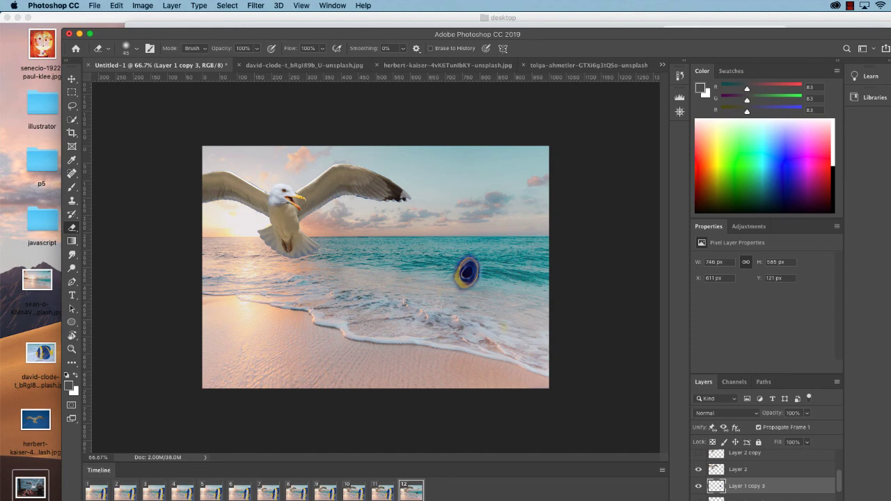
Step: Hide Layer 1 copy 3 and erase the eye from Layer 1 copy 2, leaving only the mouth
{"action": "left_click", "coordinate": [698, 486]}
{"action": "left_click", "coordinate": [698, 499]}
{"action": "left_click", "coordinate": [749, 498]}
{"action": "mouse_move", "coordinate": [459, 259]}
{"action": "left_mouse_down"}
{"action": "mouse_move", "coordinate": [473, 291]}
{"action": "mouse_move", "coordinate": [481, 265]}
{"action": "left_mouse_up"}
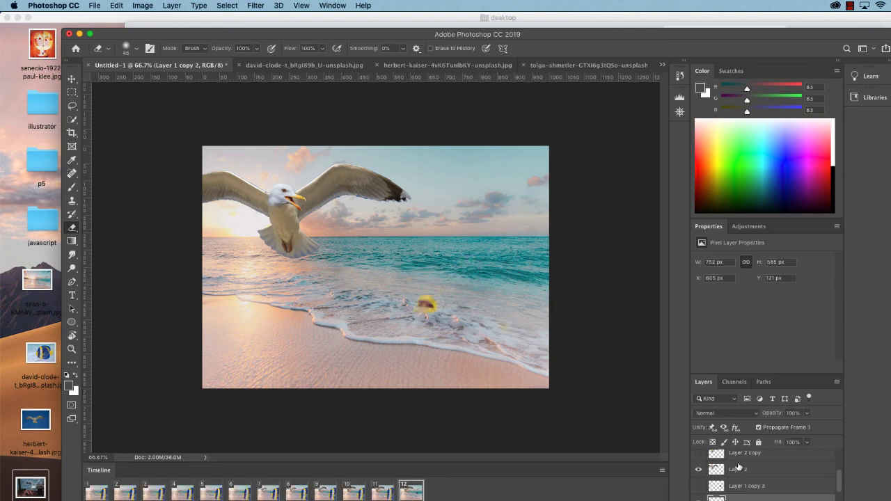
Step: Show Layer 1 copy again and warp the mouth on Layer 1 copy 2 so that it looks taller and open
{"action": "scroll", "coordinate": [738, 466], "scroll_direction": "down", "scroll_amount": 2}
{"action": "key", "text": "m"}
{"action": "left_click", "coordinate": [698, 491]}
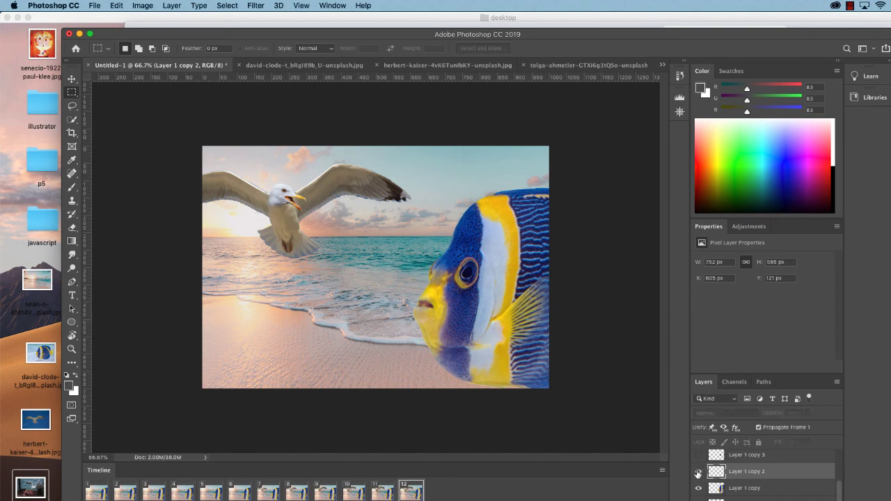
{"action": "left_click", "coordinate": [117, 5]}
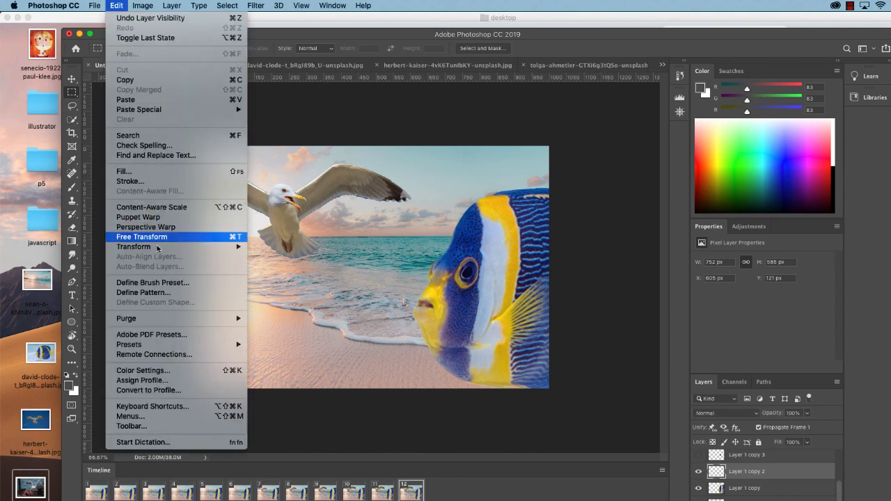
{"action": "mouse_move", "coordinate": [232, 249]}
{"action": "left_click", "coordinate": [273, 313]}
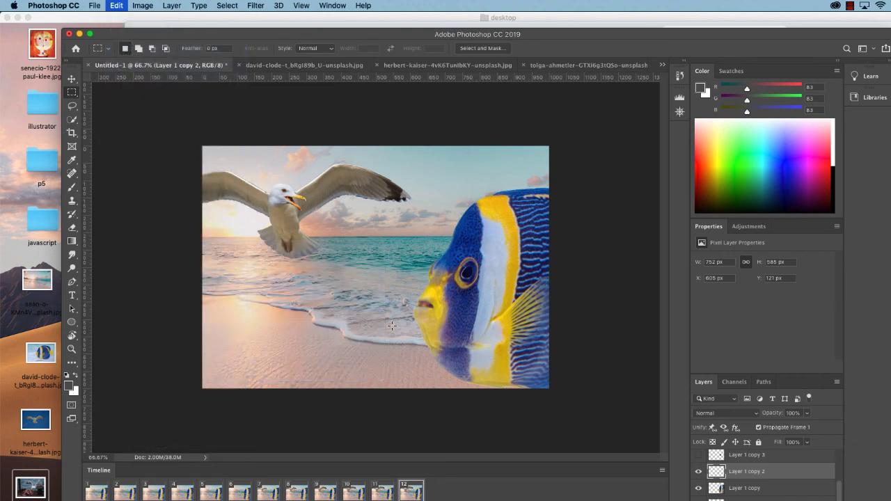
{"action": "left_click_drag", "start_coordinate": [425, 318], "coordinate": [447, 292]}
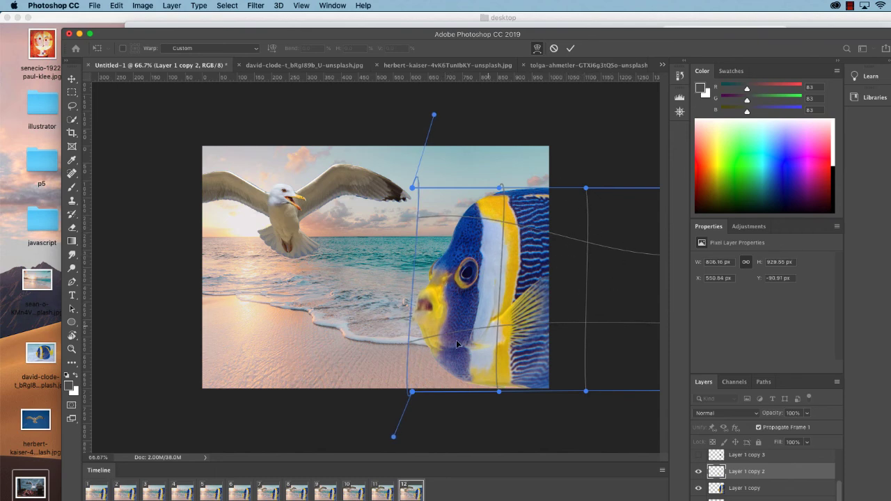
{"action": "left_click_drag", "start_coordinate": [452, 346], "coordinate": [453, 284]}
{"action": "key", "text": "Return"}
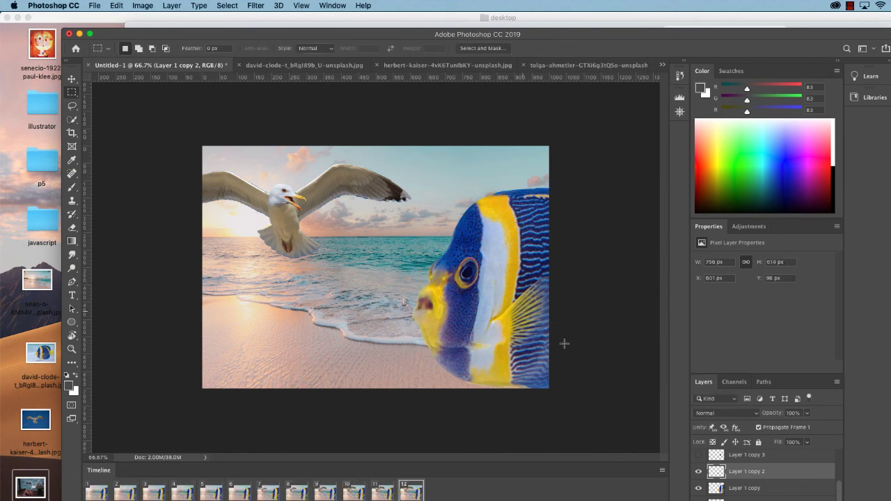
Step: Show Layer 1 copy 3 and warp the fish's eye to stretch it taller
{"action": "left_click", "coordinate": [752, 456]}
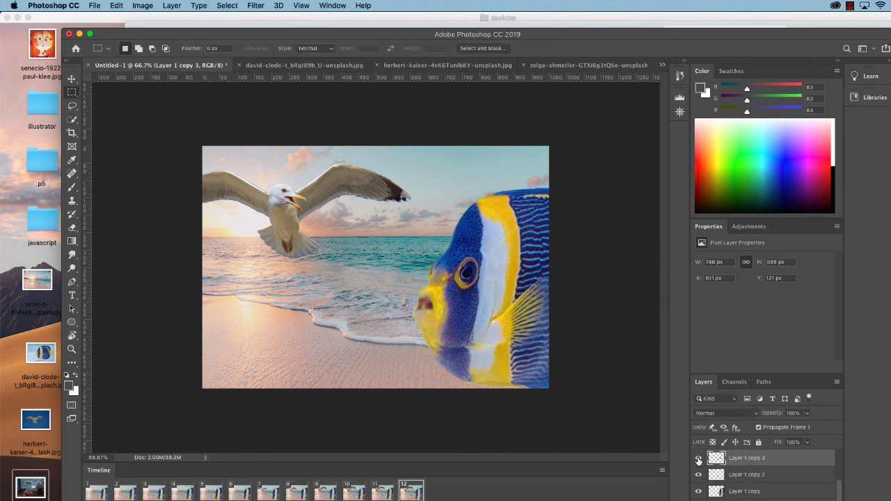
{"action": "left_click", "coordinate": [116, 5]}
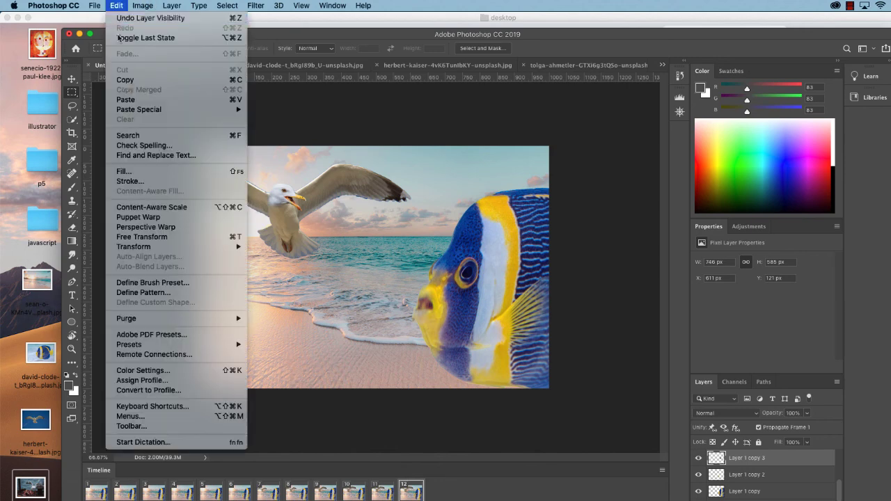
{"action": "mouse_move", "coordinate": [188, 246]}
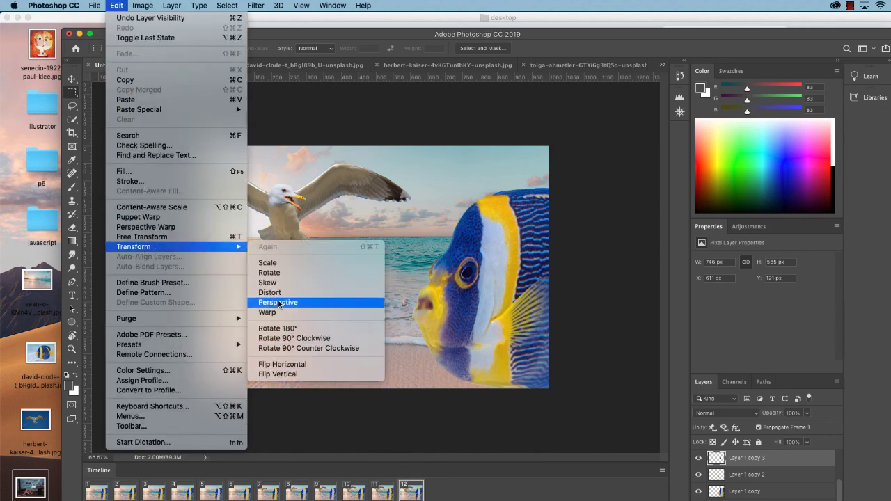
{"action": "left_click", "coordinate": [280, 312]}
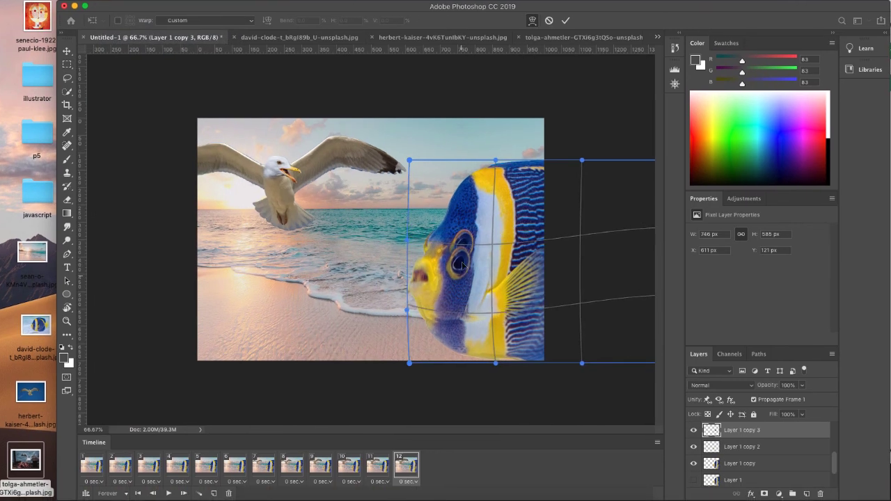
{"action": "left_click_drag", "start_coordinate": [465, 279], "coordinate": [478, 204]}
{"action": "key", "text": "Return"}
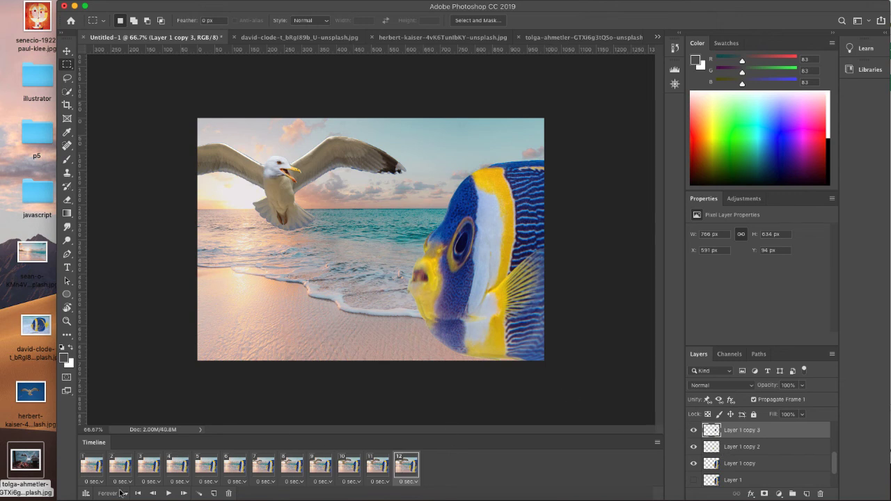
Step: Hide Layer 1 copy 3, Layer 1 copy 2 and Layer 1 copy in frame 11, and compare it with frame 10
{"action": "left_click_drag", "start_coordinate": [95, 468], "coordinate": [381, 468]}
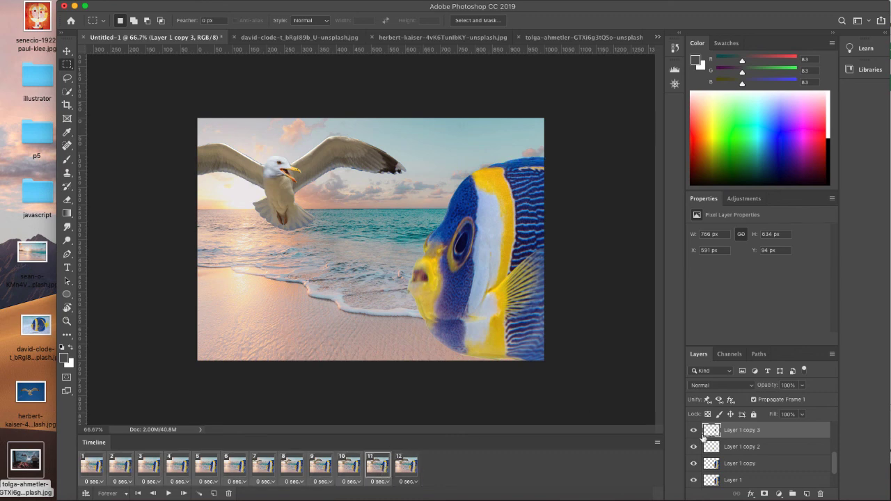
{"action": "left_click", "coordinate": [693, 430]}
{"action": "left_click", "coordinate": [693, 447]}
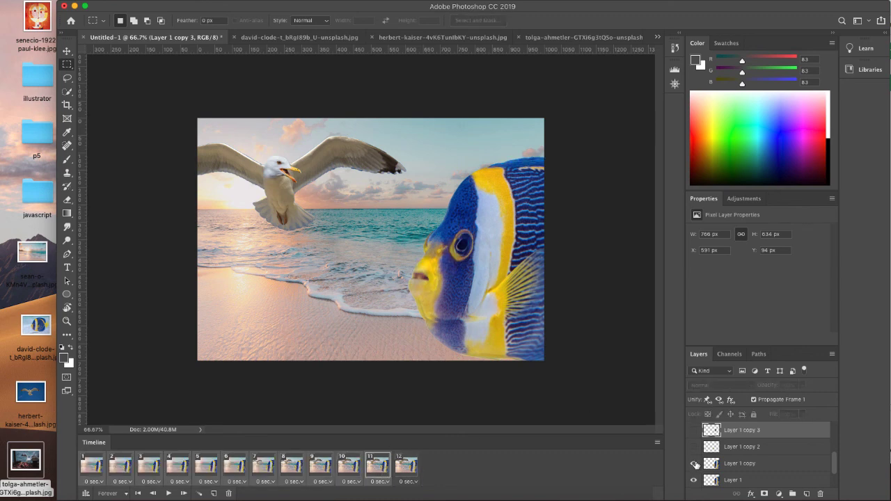
{"action": "left_click", "coordinate": [693, 463]}
{"action": "left_click", "coordinate": [348, 470]}
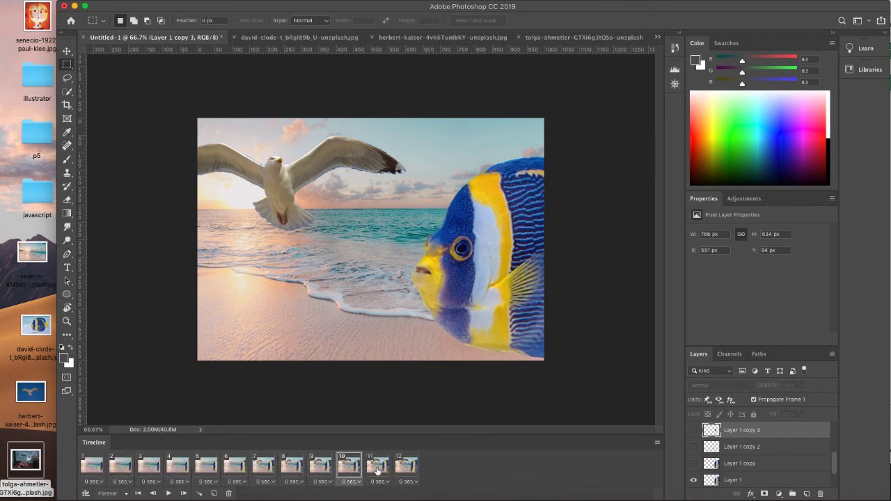
{"action": "left_click", "coordinate": [371, 470]}
Step: Duplicate frame 12 as frame 13, and hide Layer 1 copy 2 and Layer 1 copy 3 in frame 12
{"action": "left_click", "coordinate": [405, 467]}
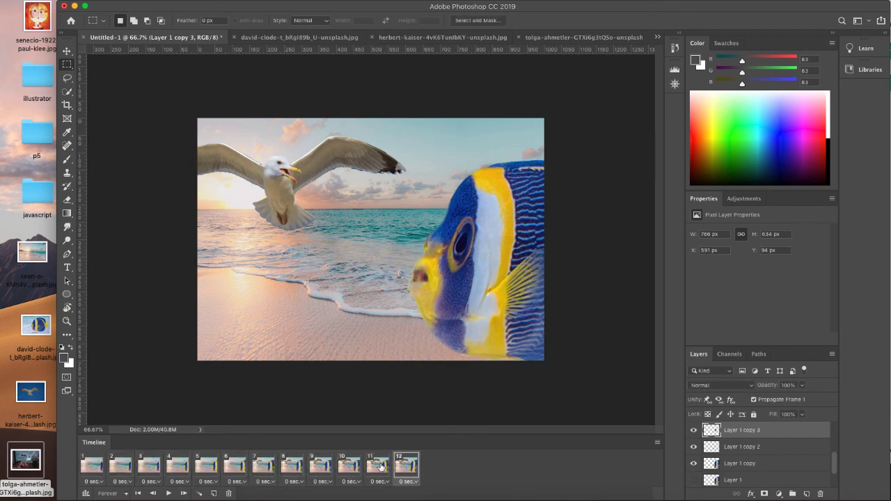
{"action": "left_click", "coordinate": [214, 494]}
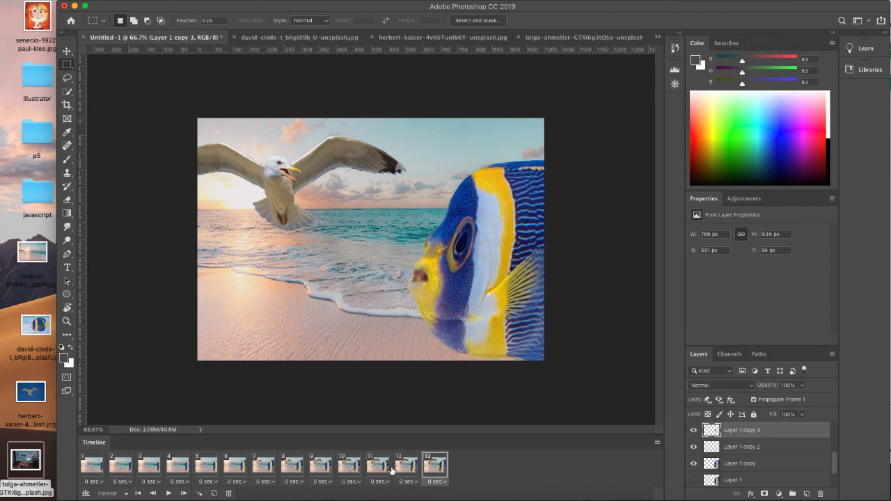
{"action": "left_click", "coordinate": [692, 447]}
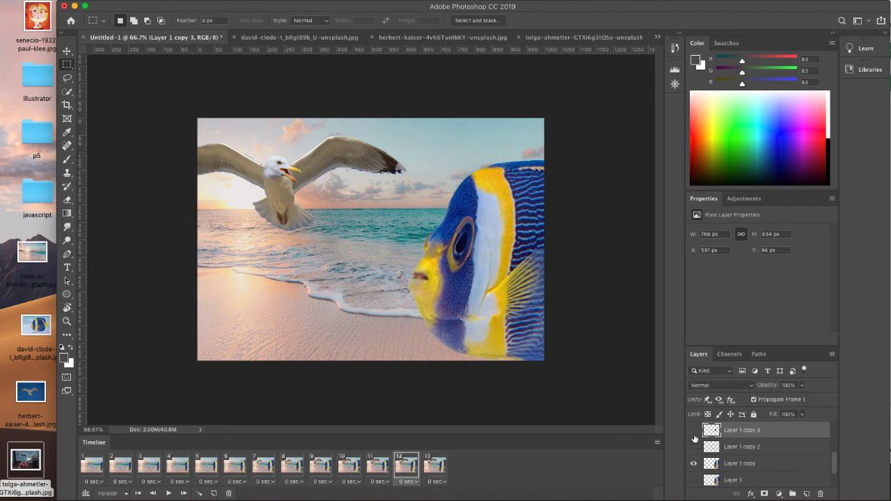
{"action": "left_click", "coordinate": [693, 430]}
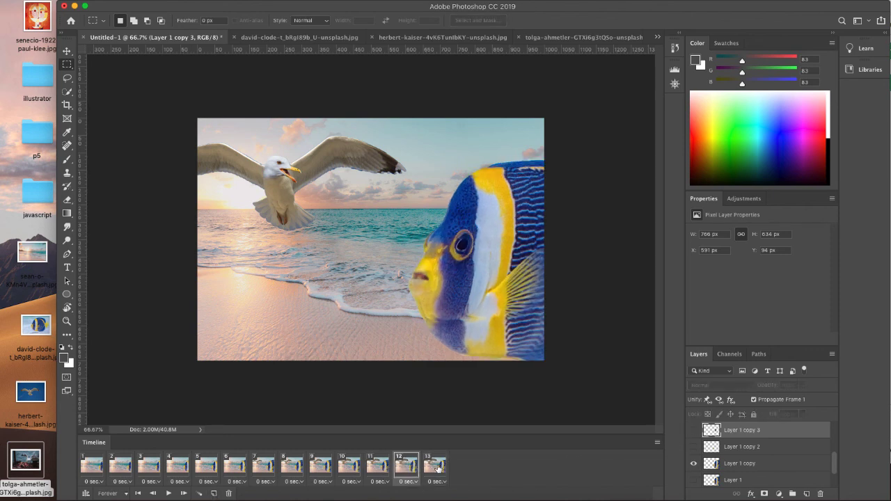
{"action": "left_click", "coordinate": [435, 466]}
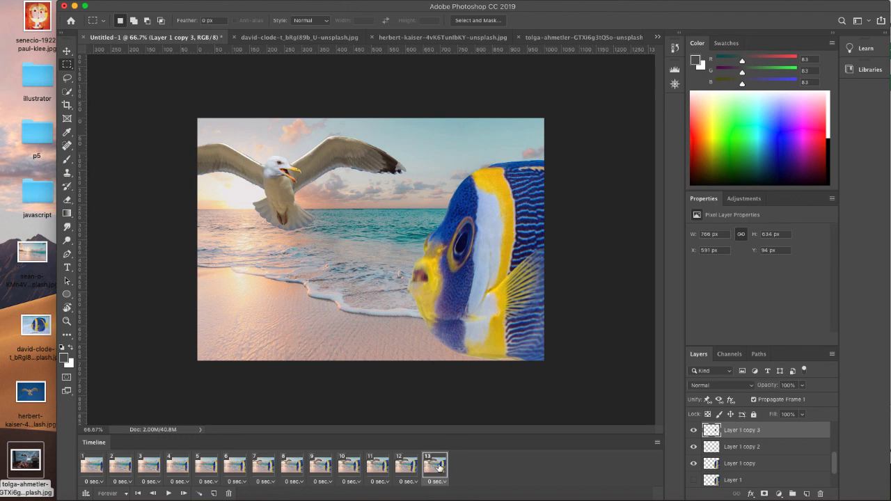
Step: Preview the animation, and set the delay of all 13 frames to 0.1 seconds
{"action": "left_click", "coordinate": [167, 493]}
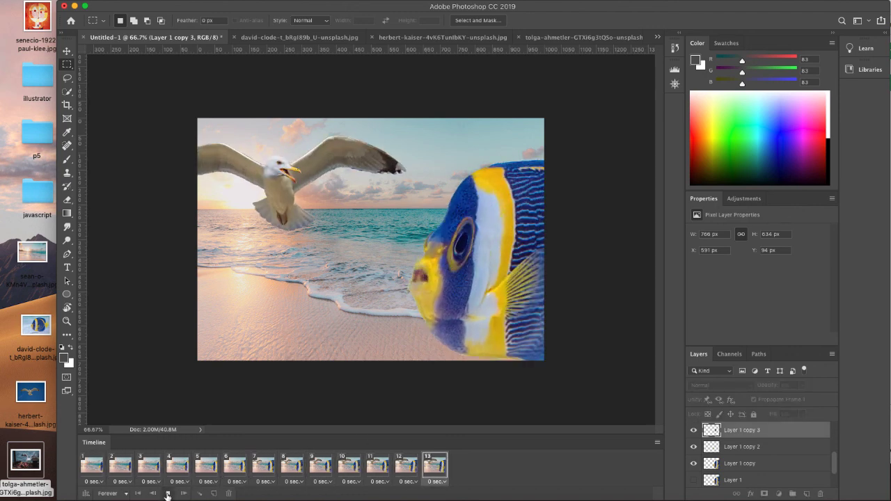
{"action": "left_click", "coordinate": [167, 493]}
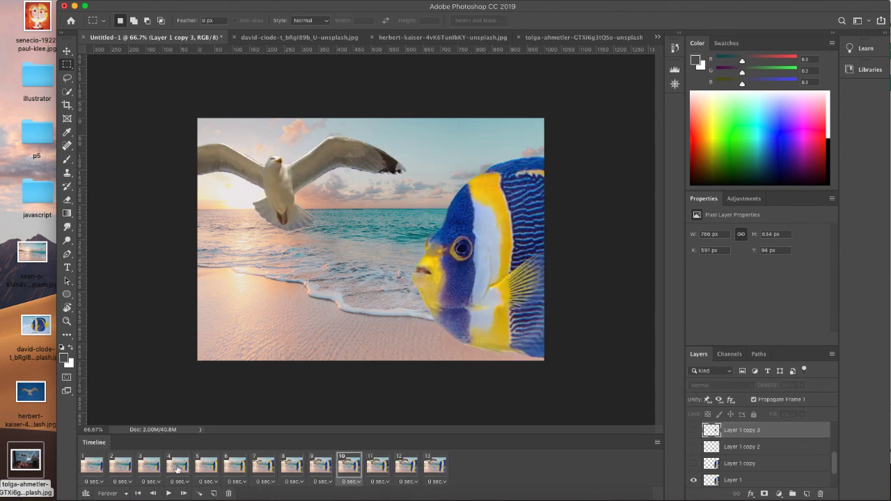
{"action": "left_click", "coordinate": [434, 465]}
{"action": "left_click", "coordinate": [96, 468], "text": "shift"}
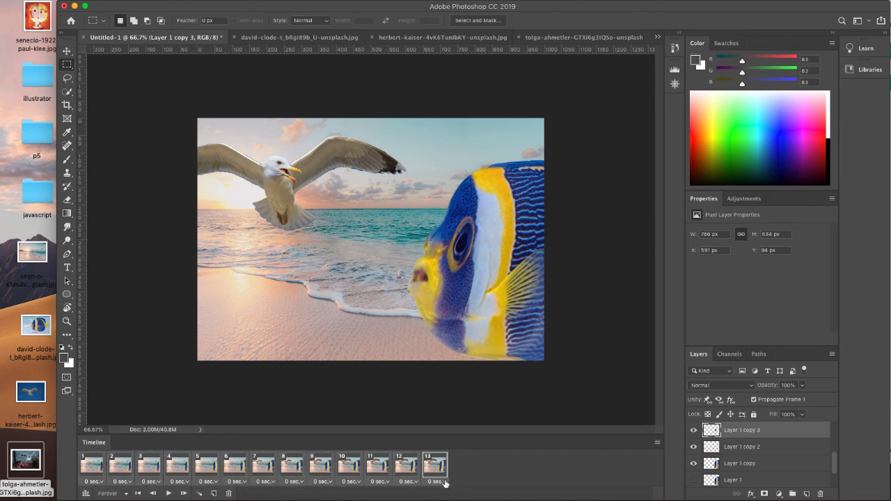
{"action": "left_click", "coordinate": [444, 482]}
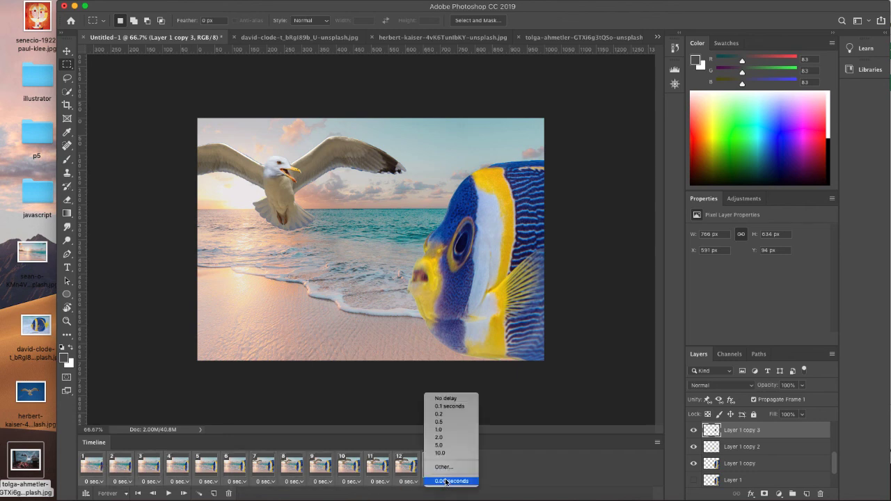
{"action": "left_click", "coordinate": [449, 406]}
{"action": "left_click", "coordinate": [168, 493]}
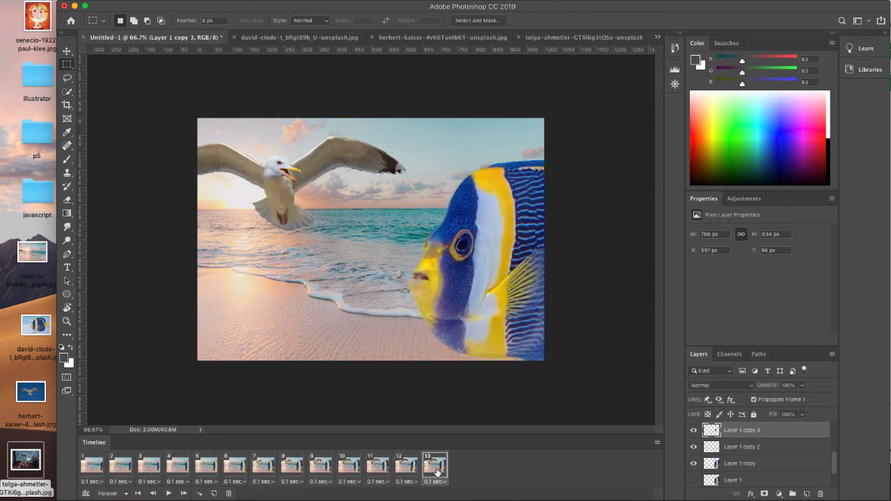
Step: Set the delay of frame 13 to 0.5 seconds and play the animation
{"action": "left_click", "coordinate": [435, 480]}
{"action": "left_click", "coordinate": [449, 422]}
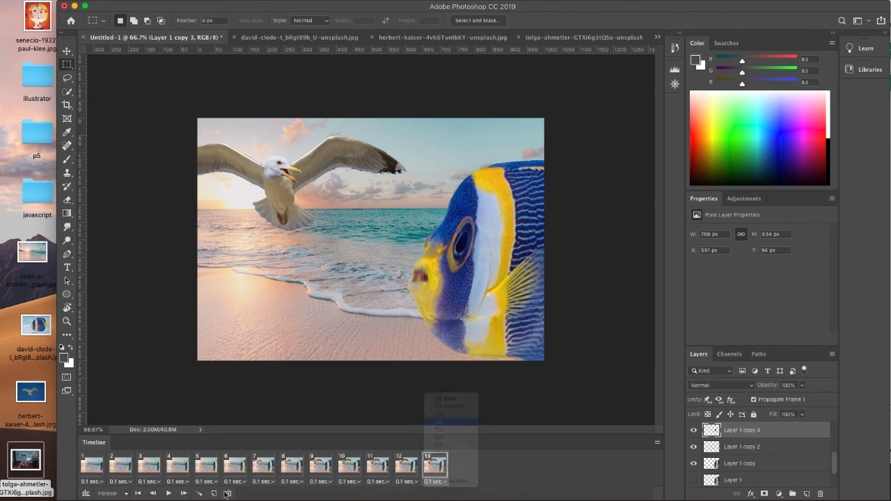
{"action": "left_click", "coordinate": [169, 494]}
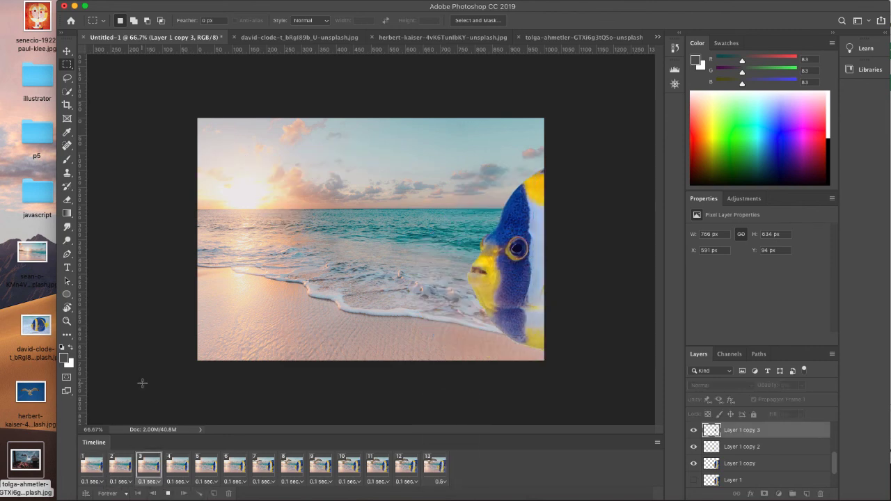